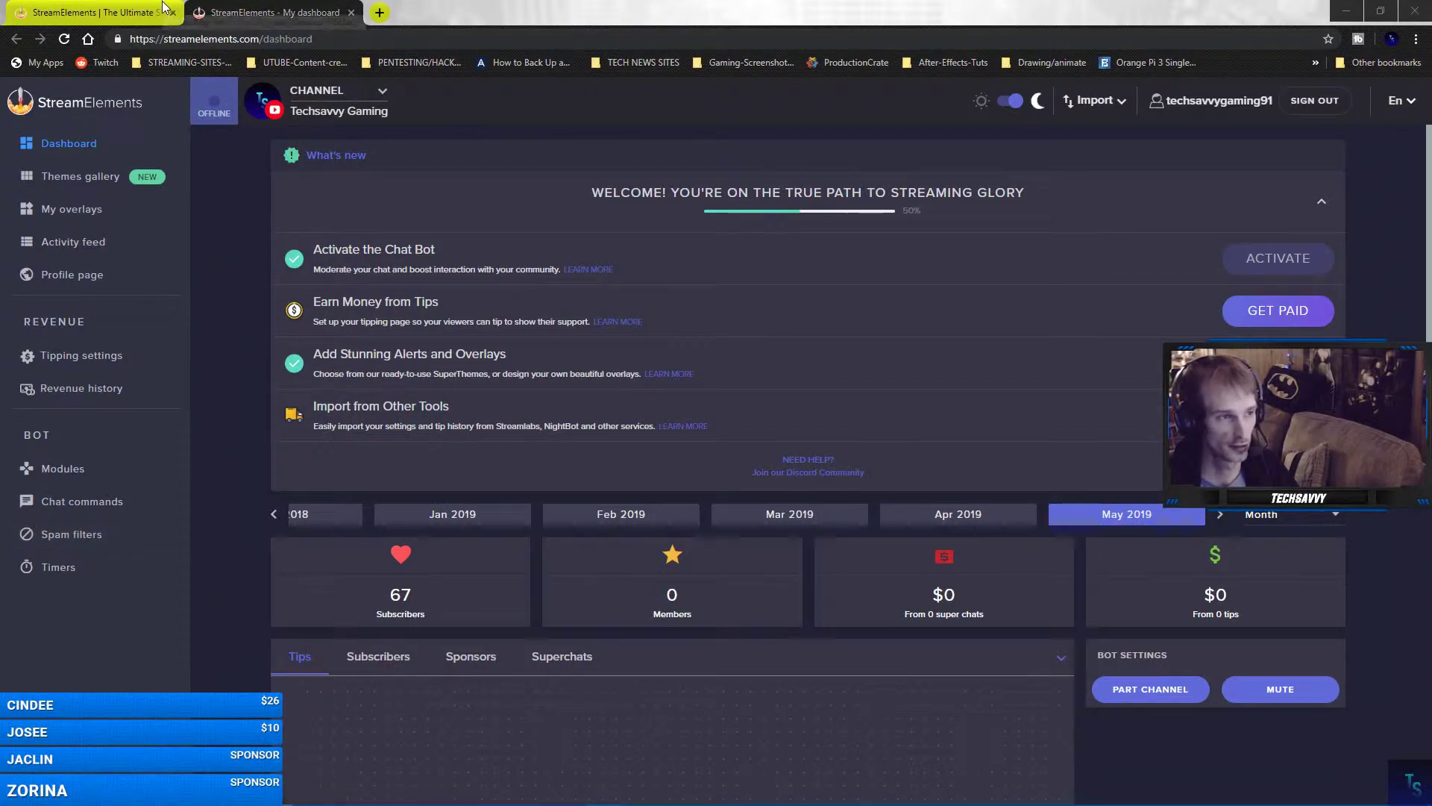
# On the StreamElements site, review the Dream Team page's member benefits and joining requirements, and return to the home page.
pyautogui.click(129, 17)
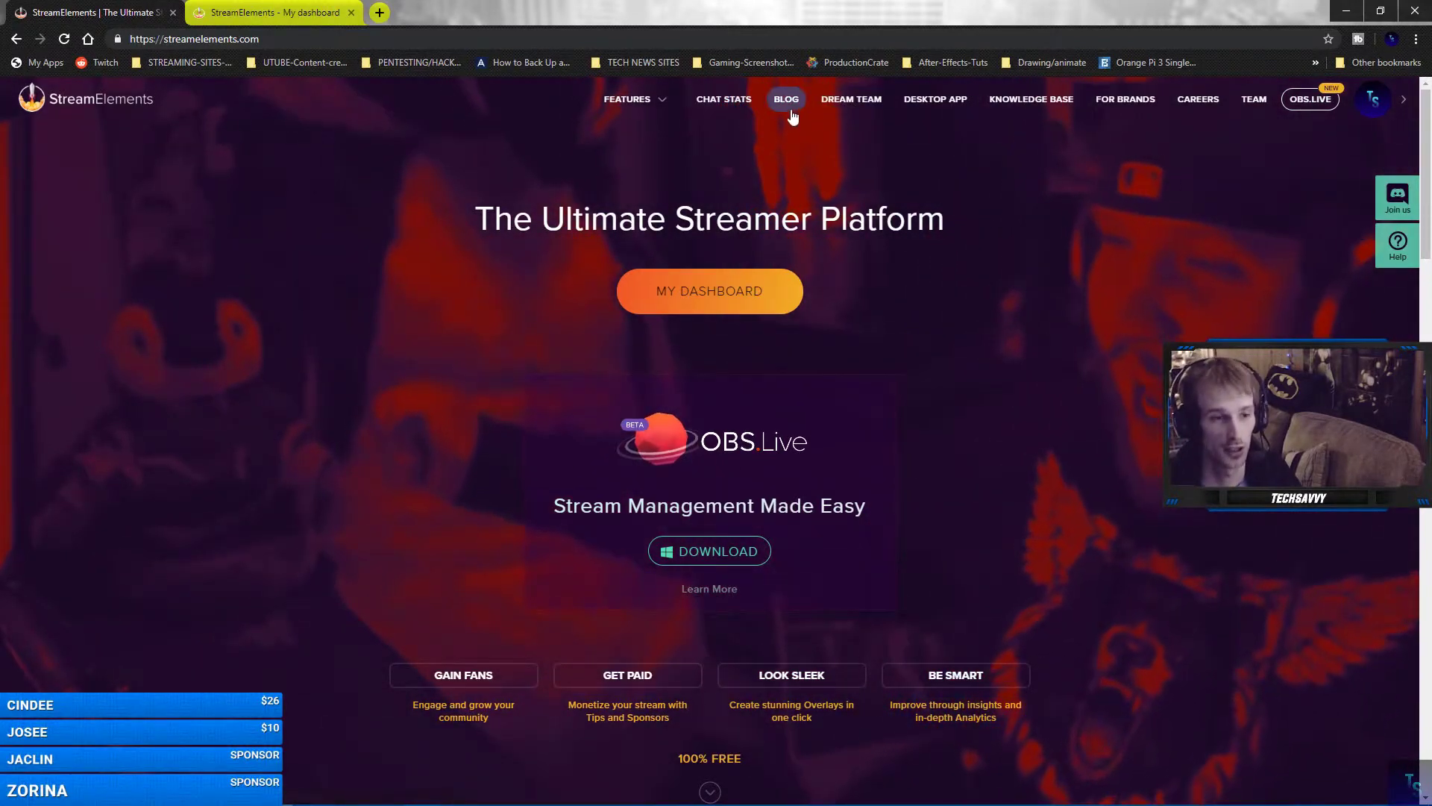
pyautogui.click(846, 105)
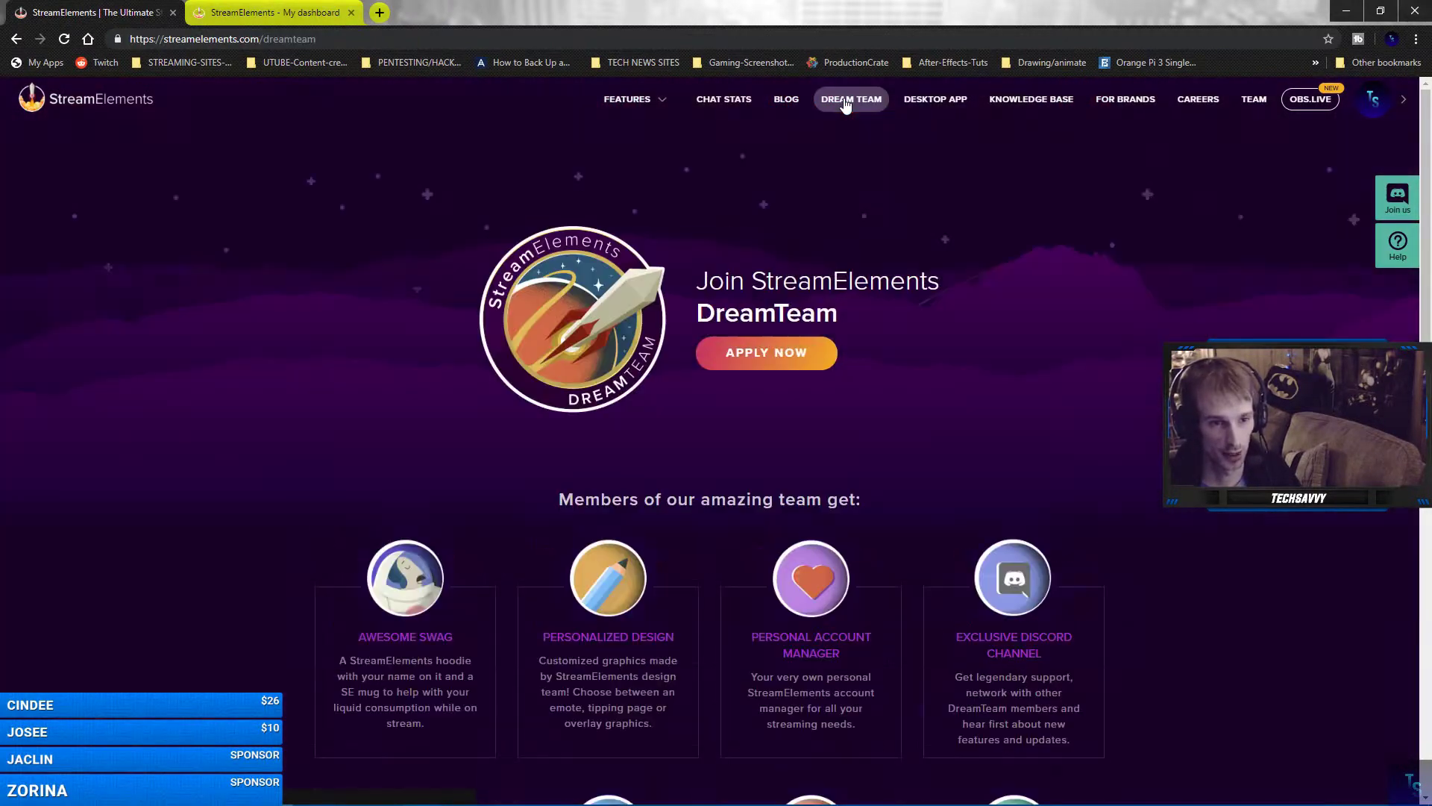
pyautogui.scroll(-8, 897, 416)
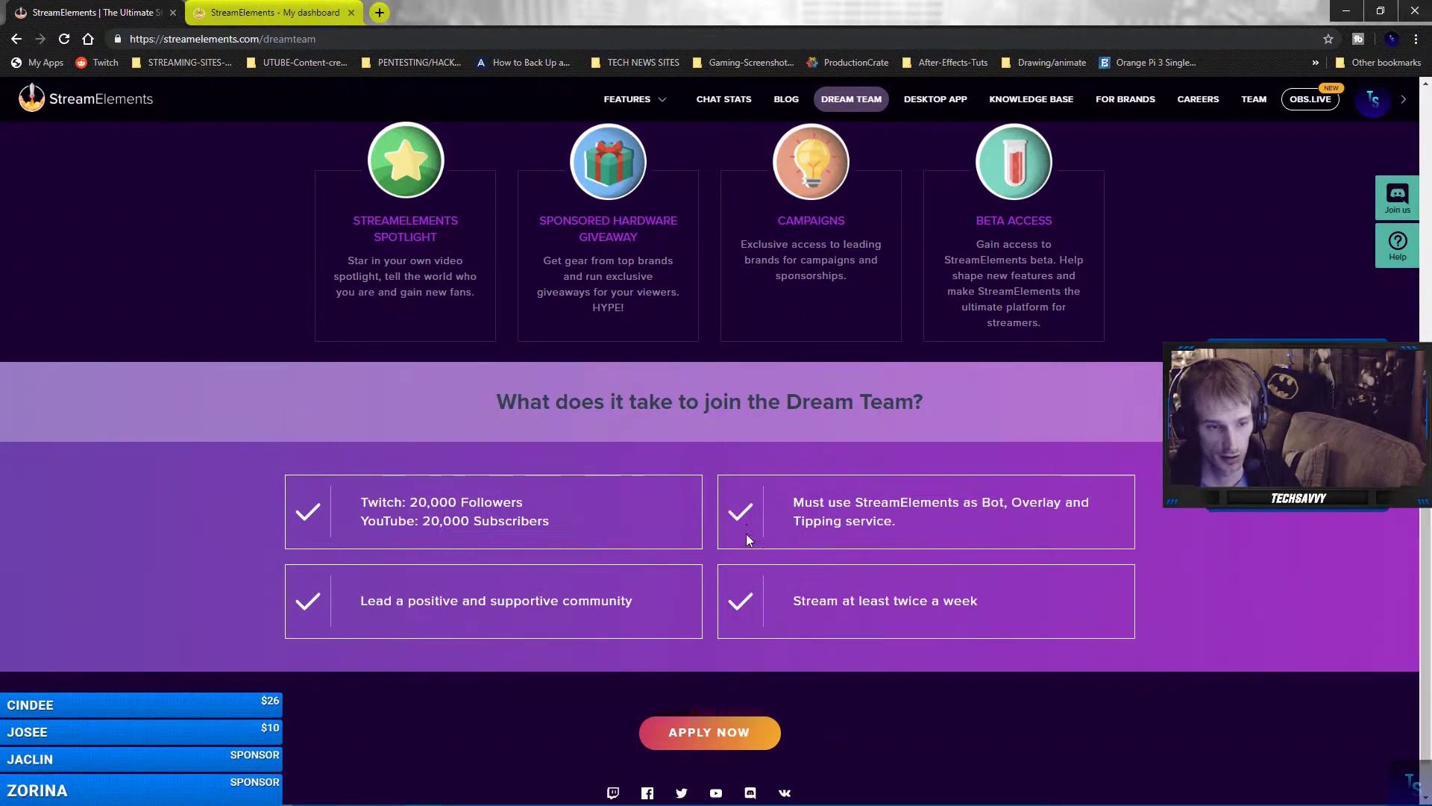
pyautogui.scroll(3, 609, 618)
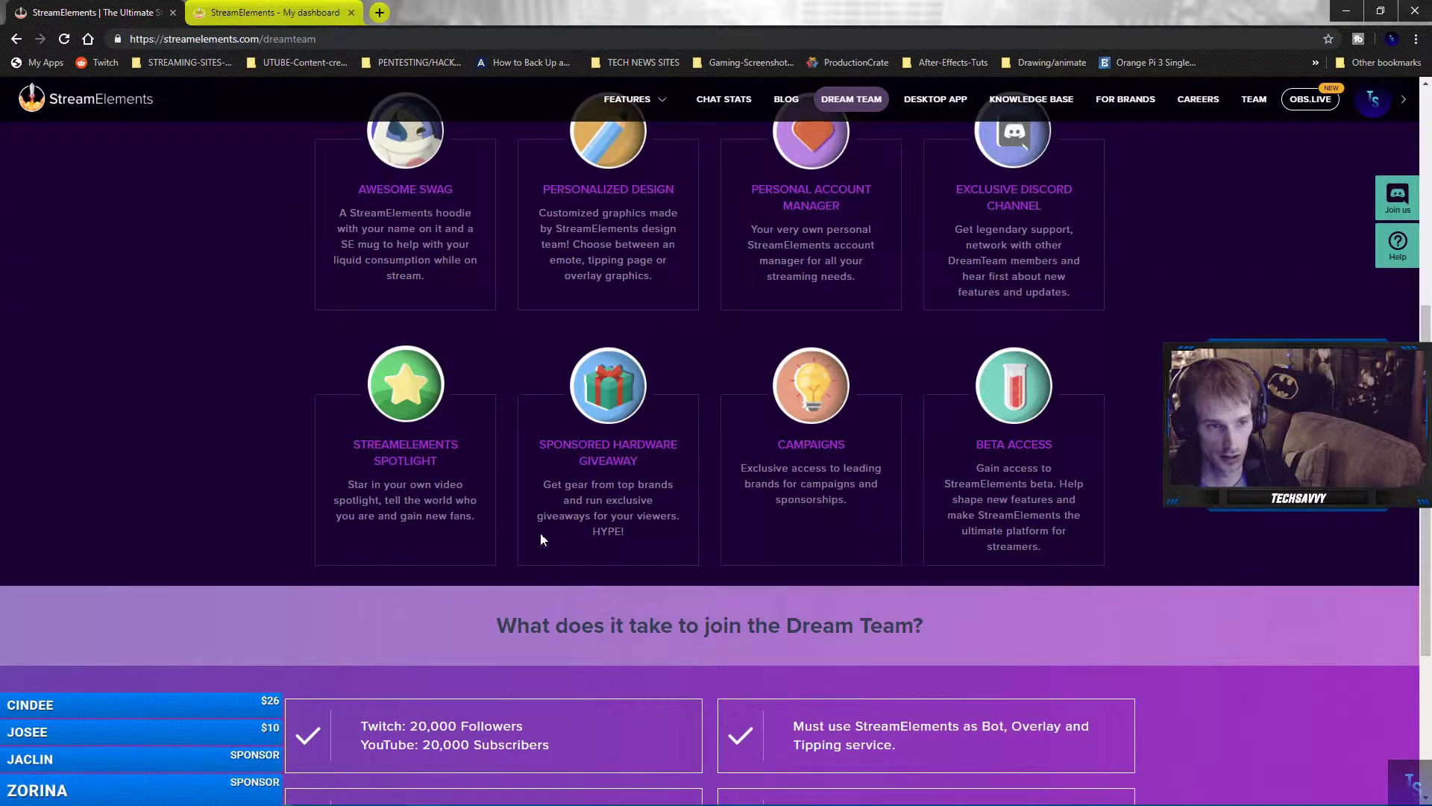
pyautogui.scroll(1, 341, 235)
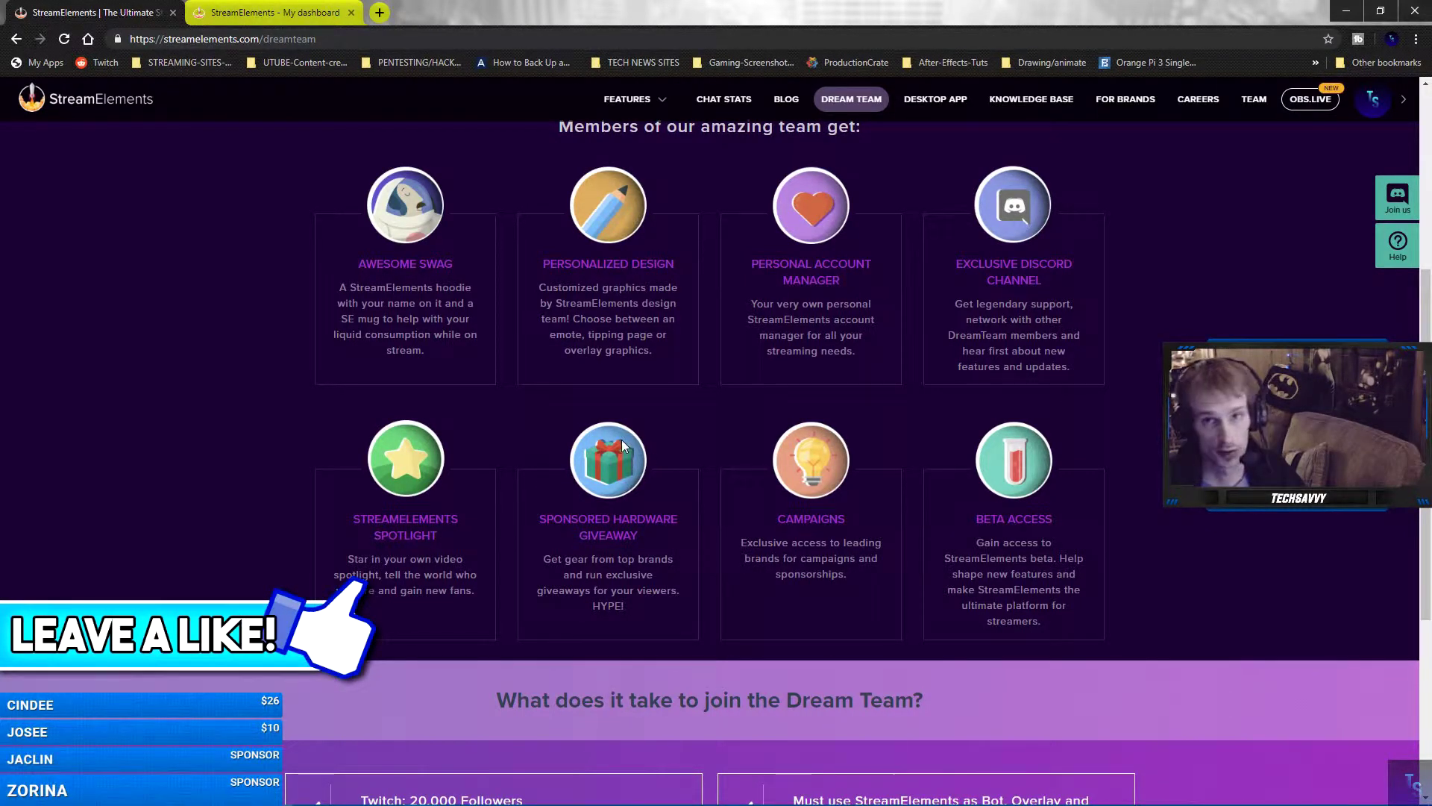
pyautogui.scroll(5, 625, 440)
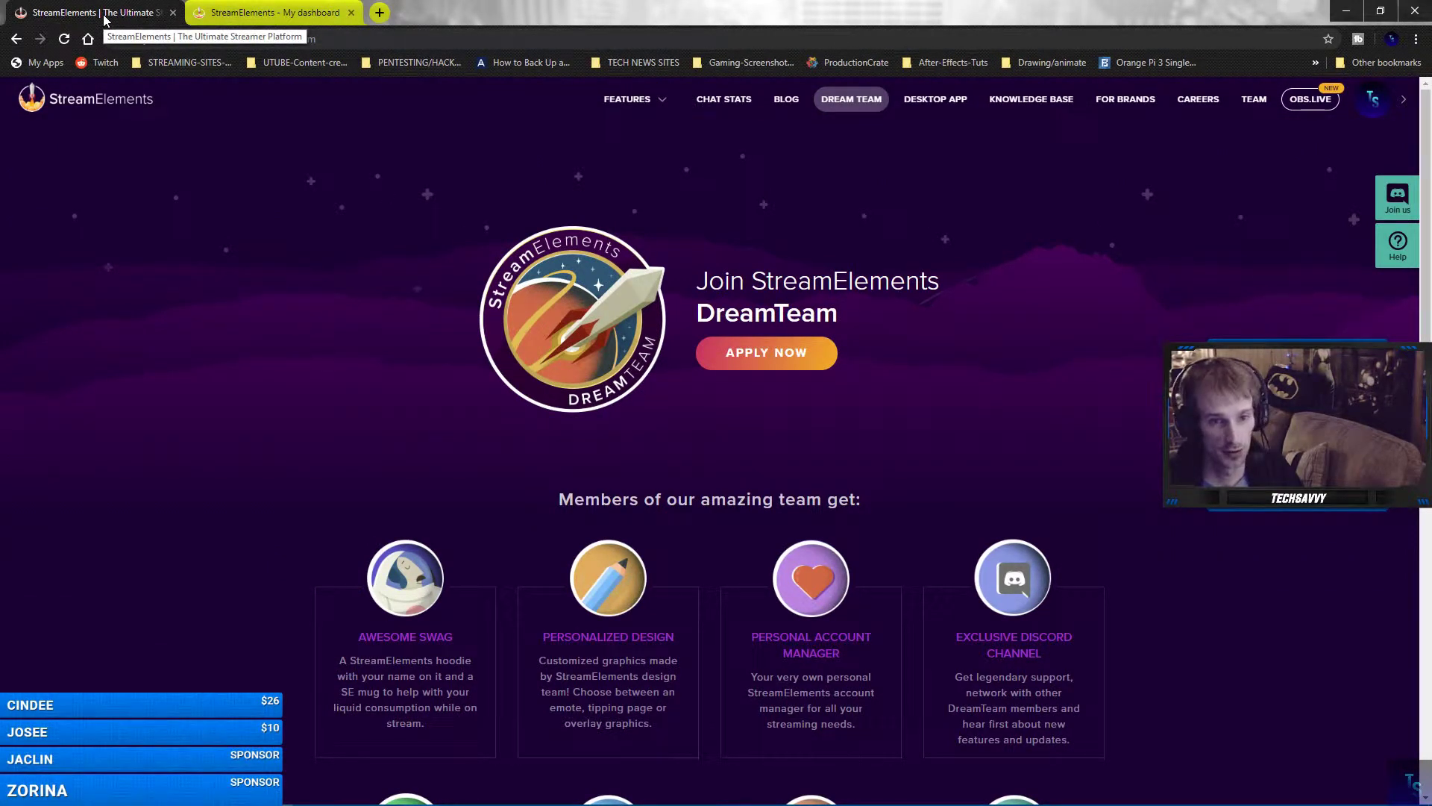
pyautogui.click(87, 109)
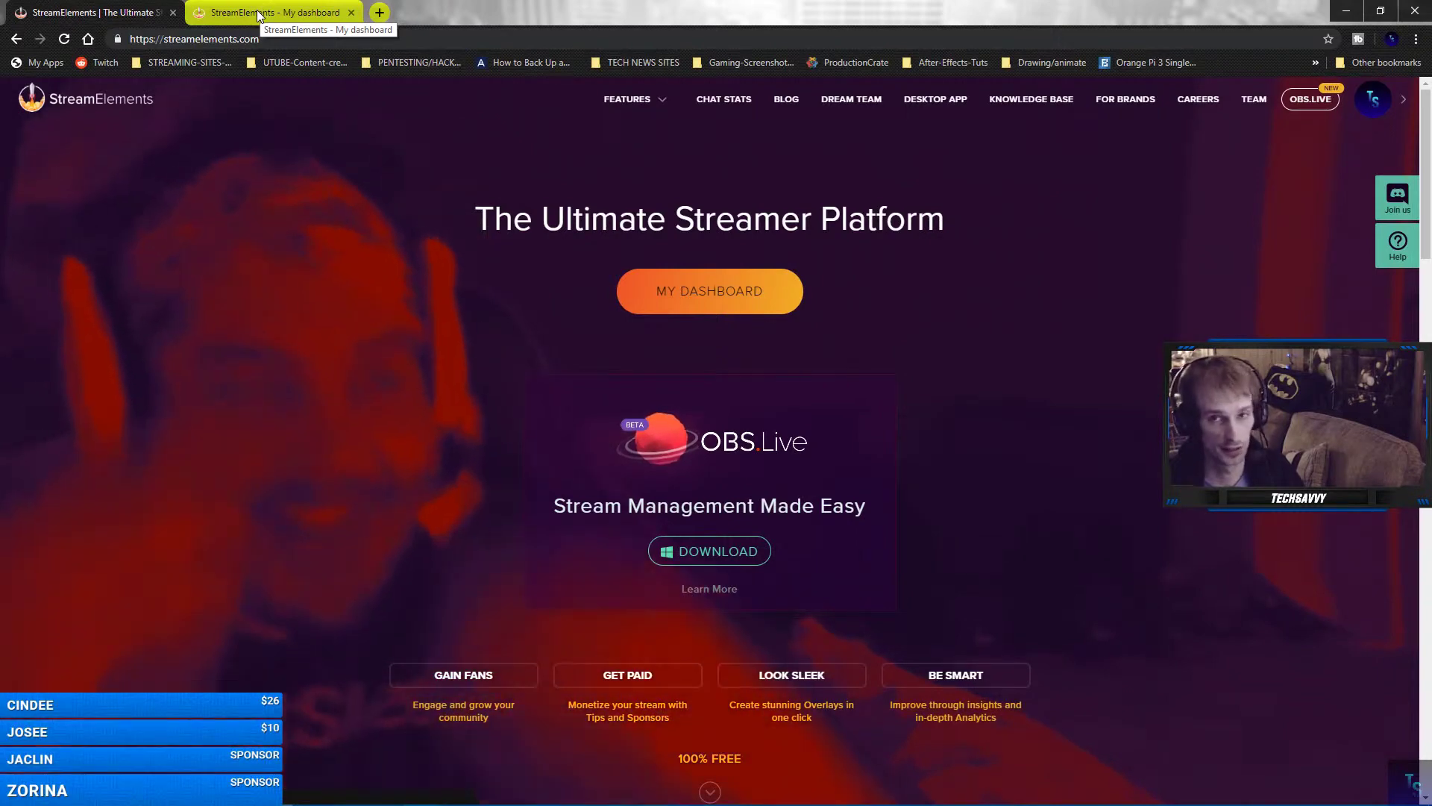
# Switch to the dashboard and examine the Subscribers chart by year, including the monthly bars for 2019.
pyautogui.click(259, 15)
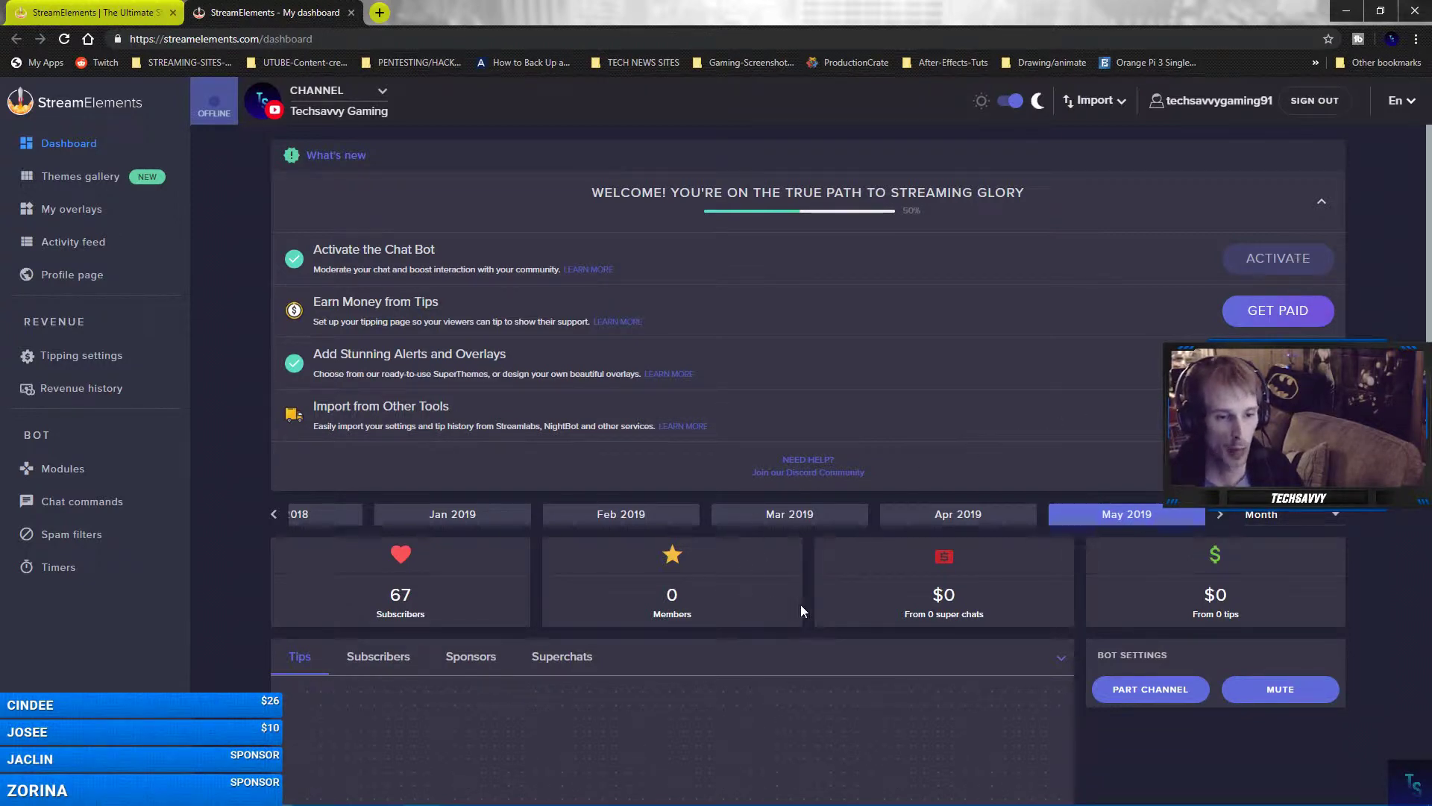
pyautogui.scroll(-2, 806, 603)
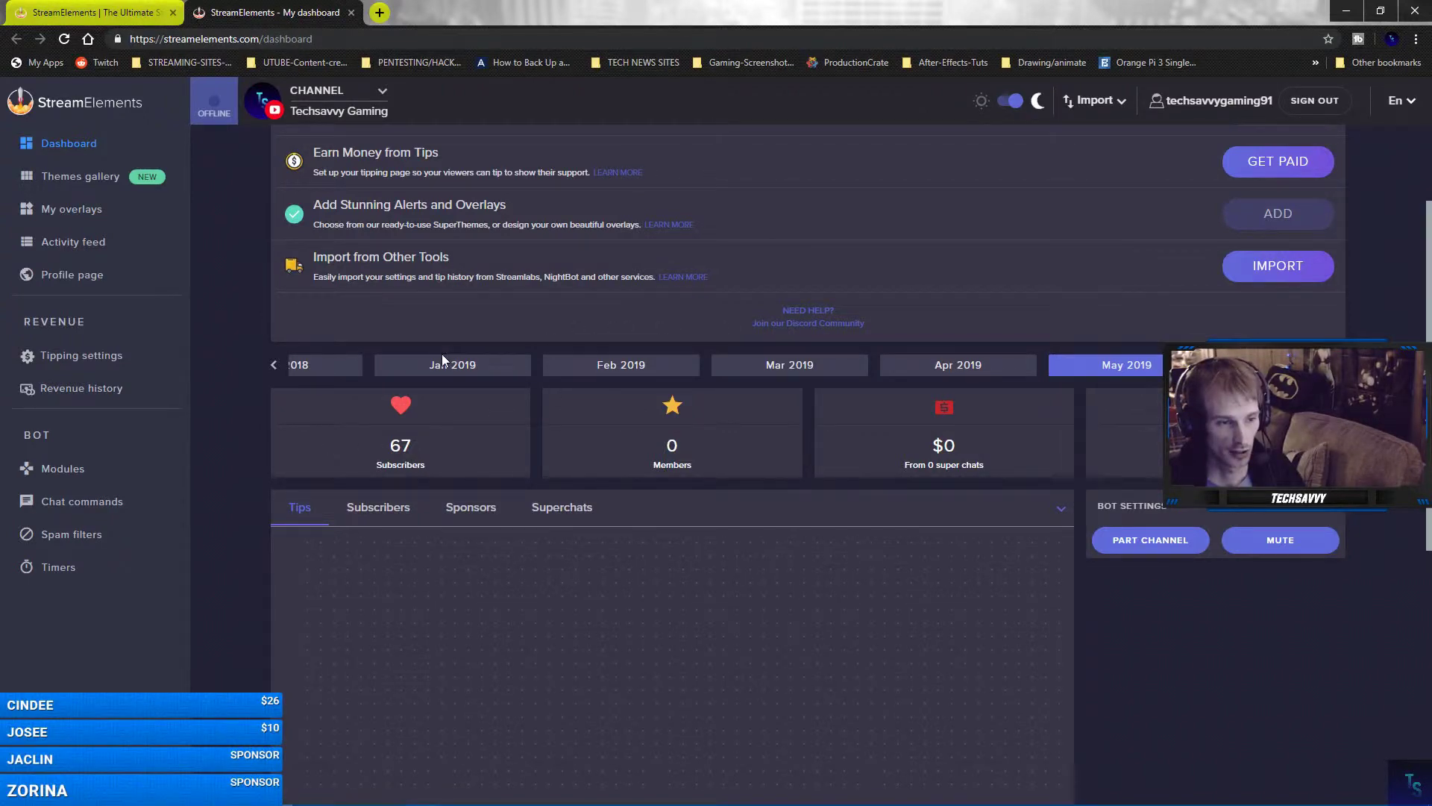
pyautogui.scroll(-1, 441, 358)
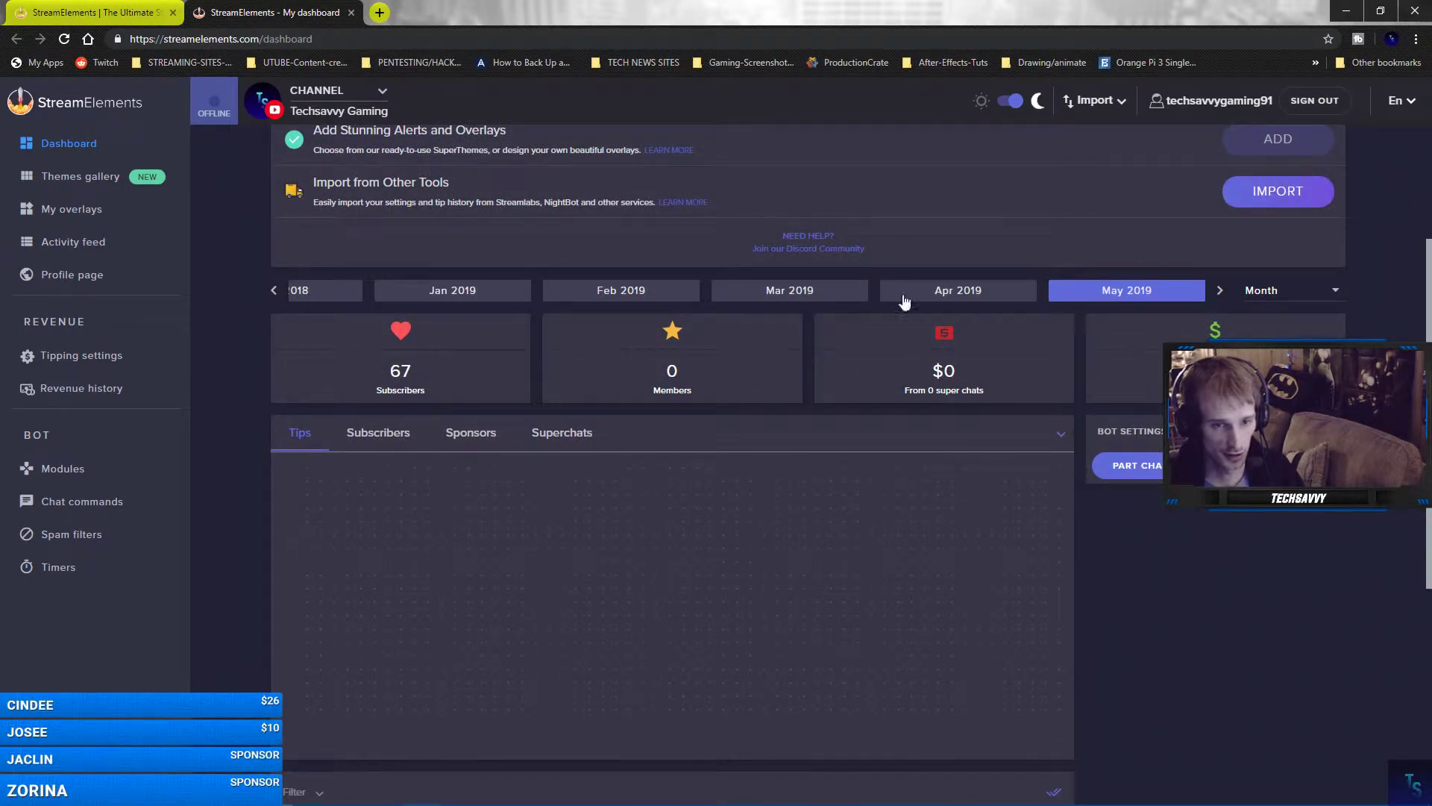
pyautogui.click(1280, 292)
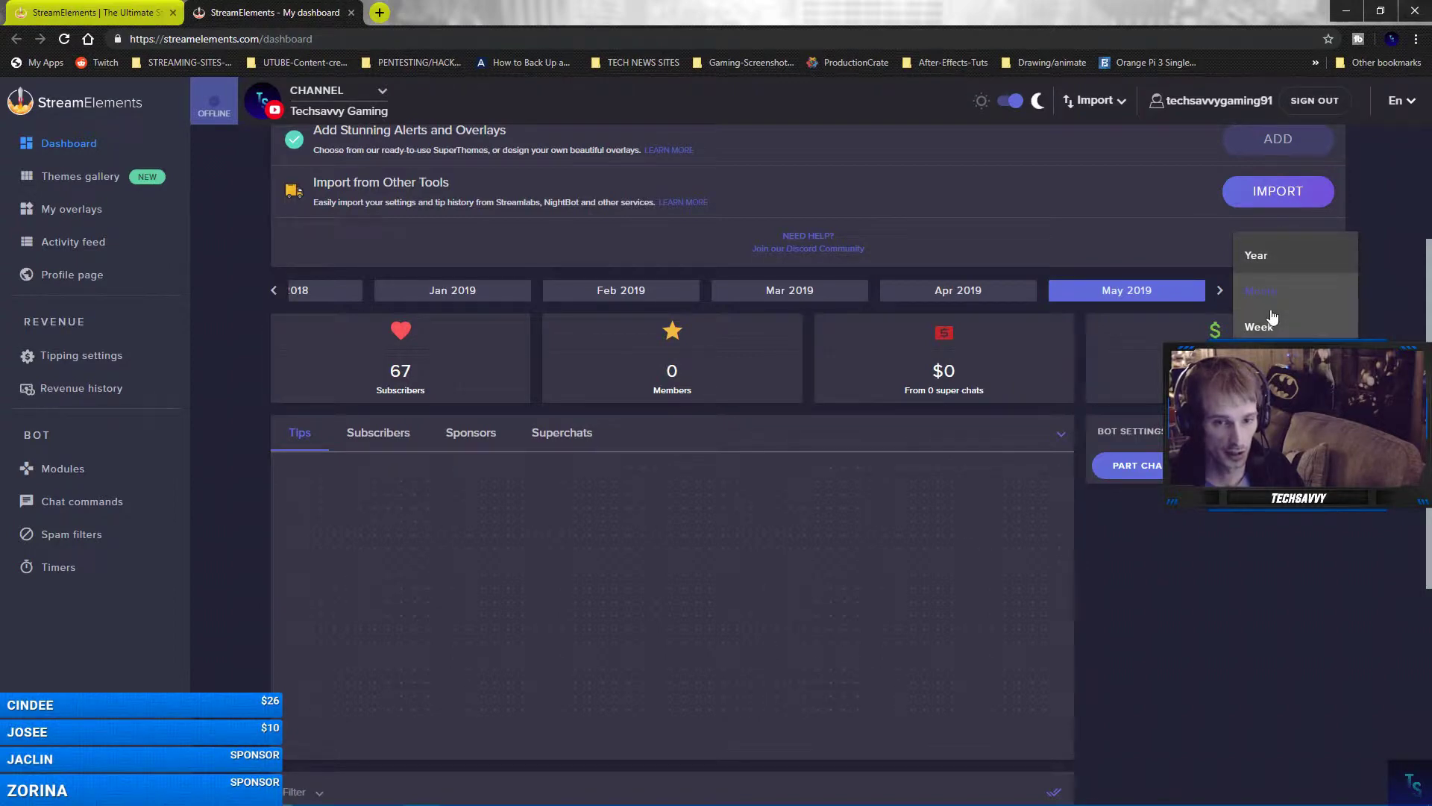
pyautogui.click(1273, 298)
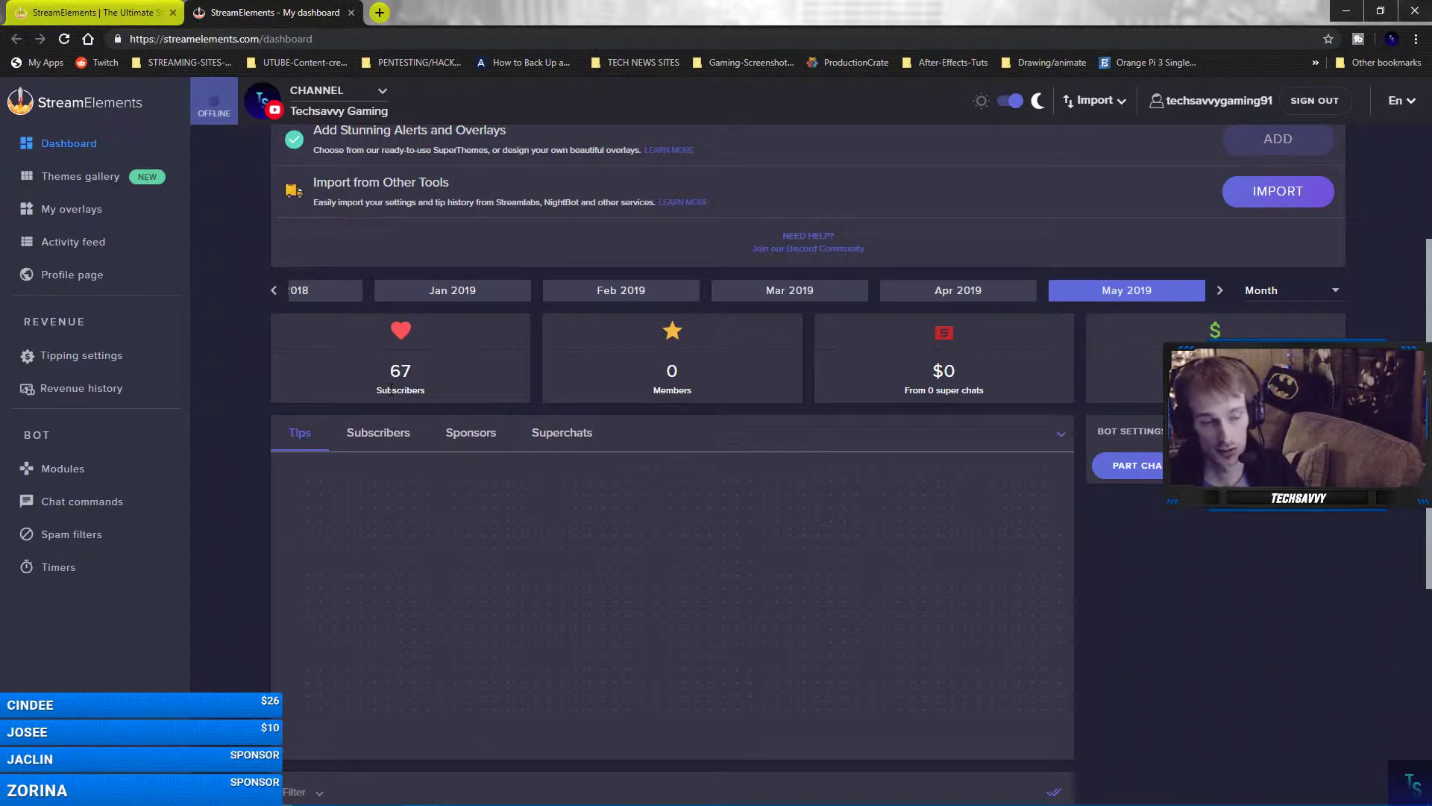
pyautogui.scroll(-1, 389, 388)
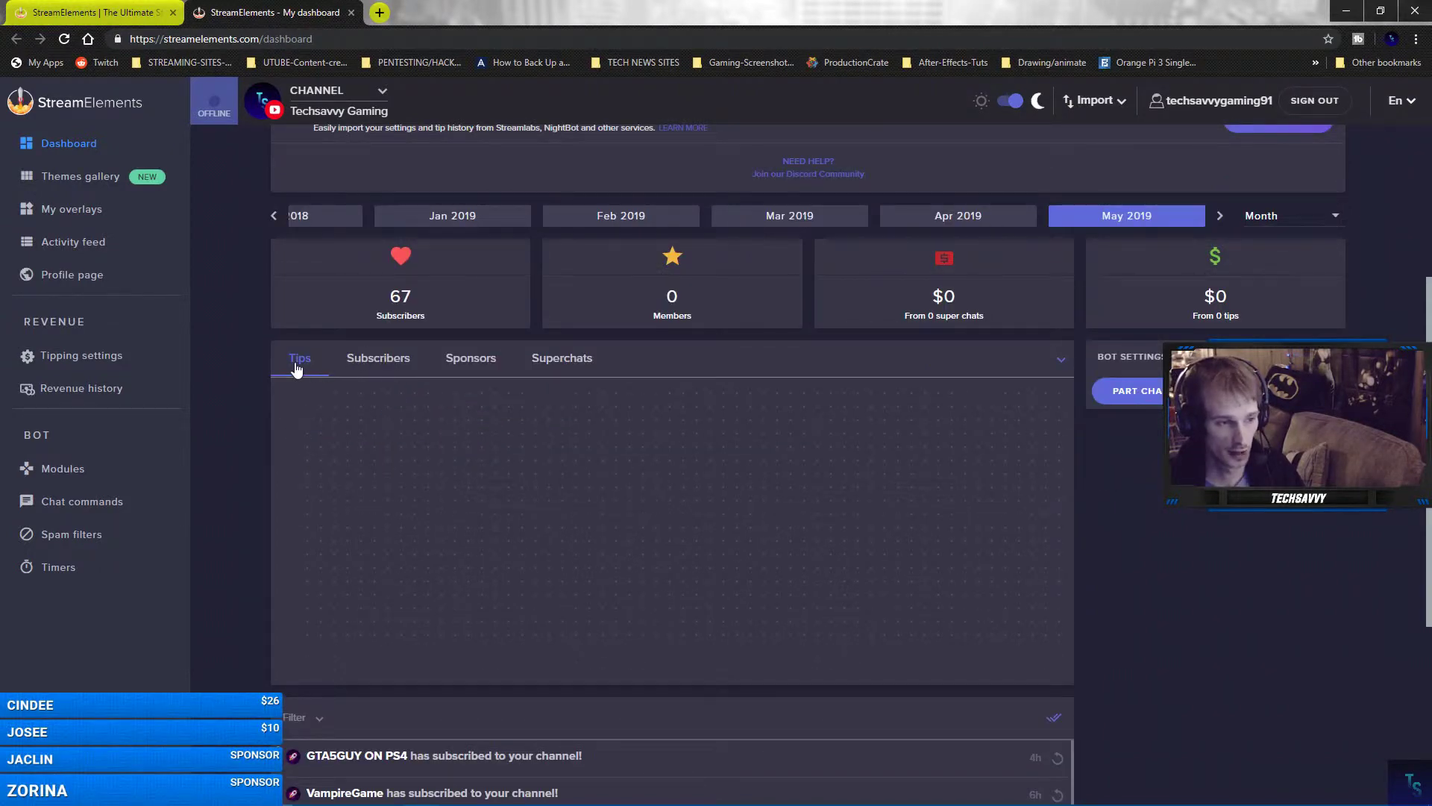
pyautogui.click(380, 364)
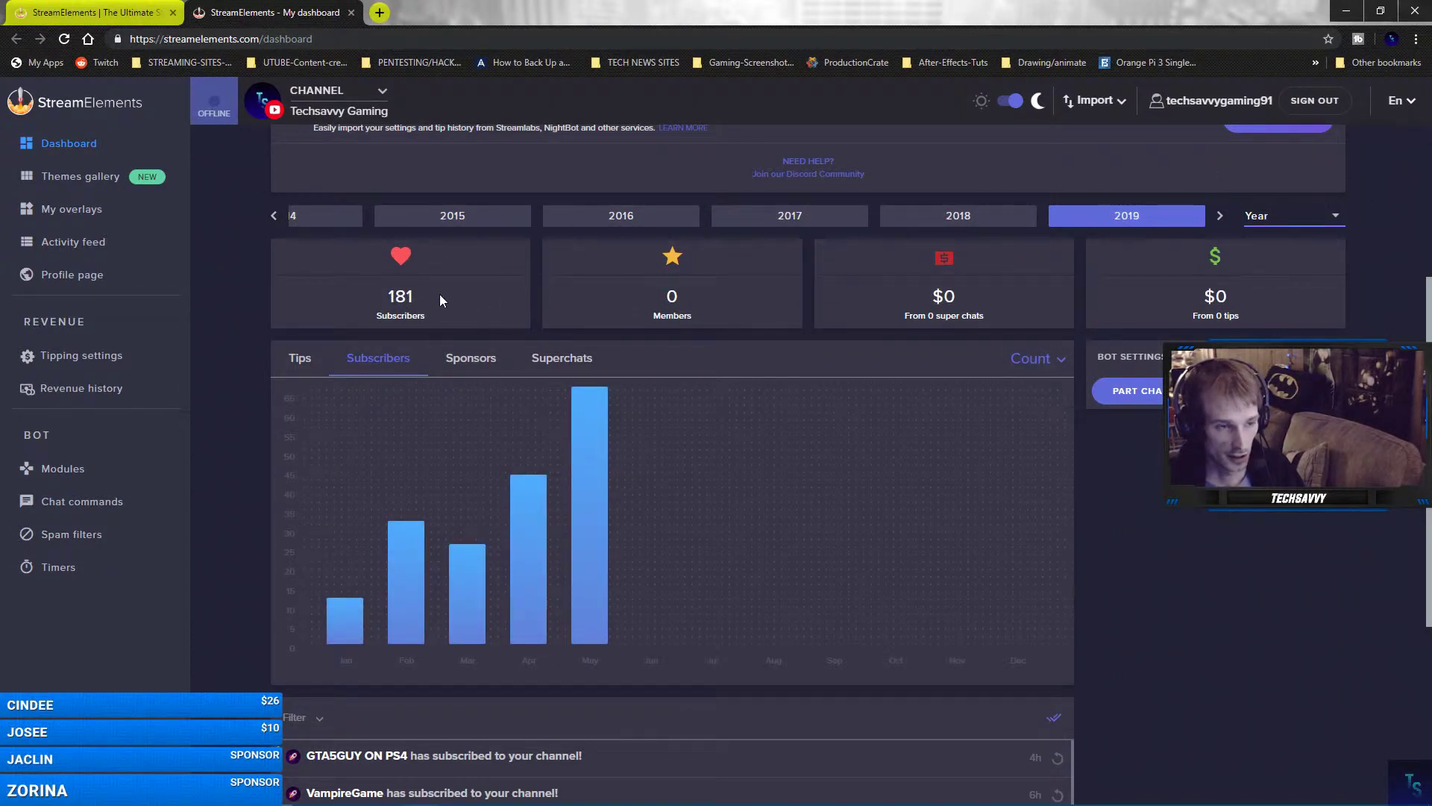
pyautogui.moveTo(600, 579)
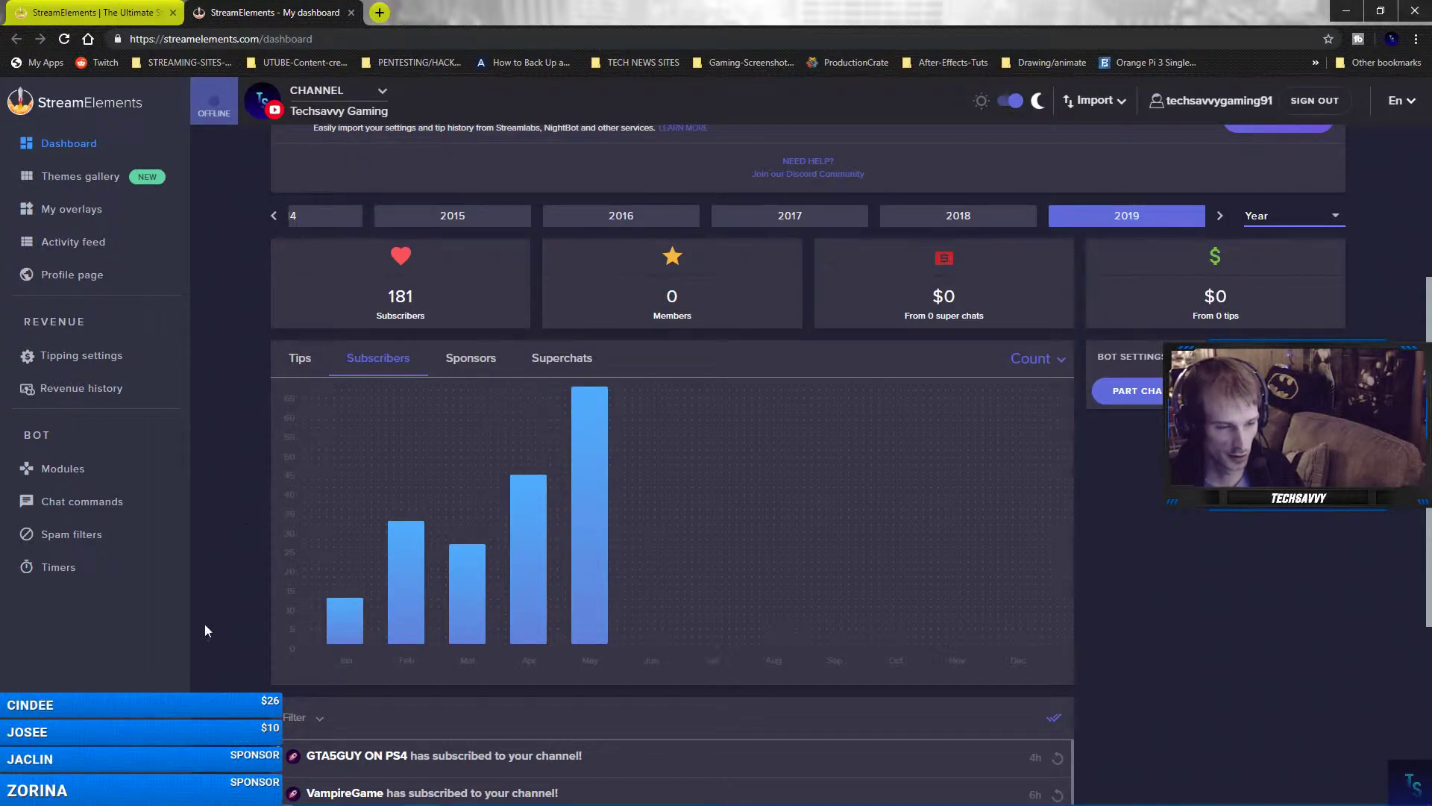
pyautogui.moveTo(524, 590)
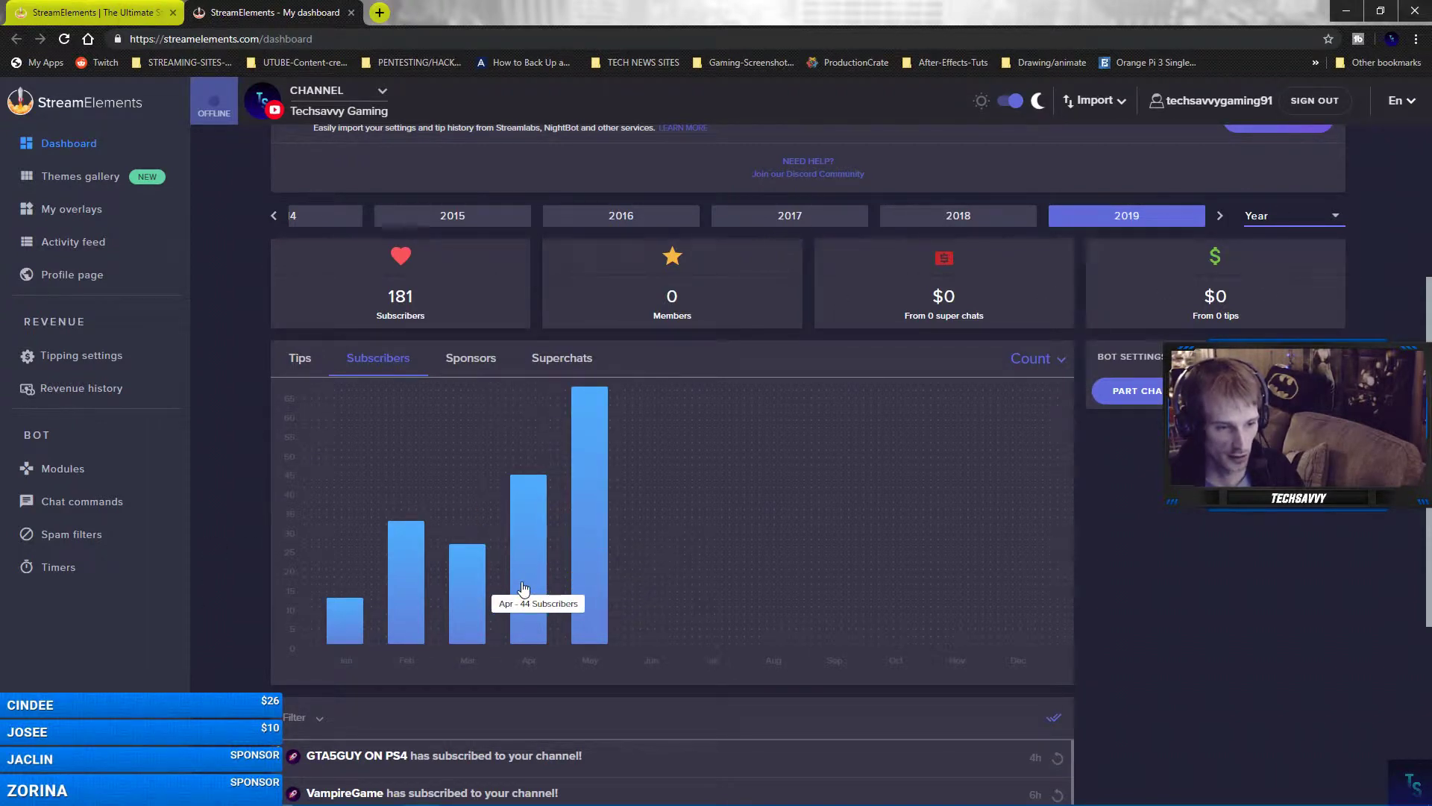
# View the Sponsors and Superchats charts and set the statistics period to Day.
pyautogui.click(491, 364)
pyautogui.click(586, 364)
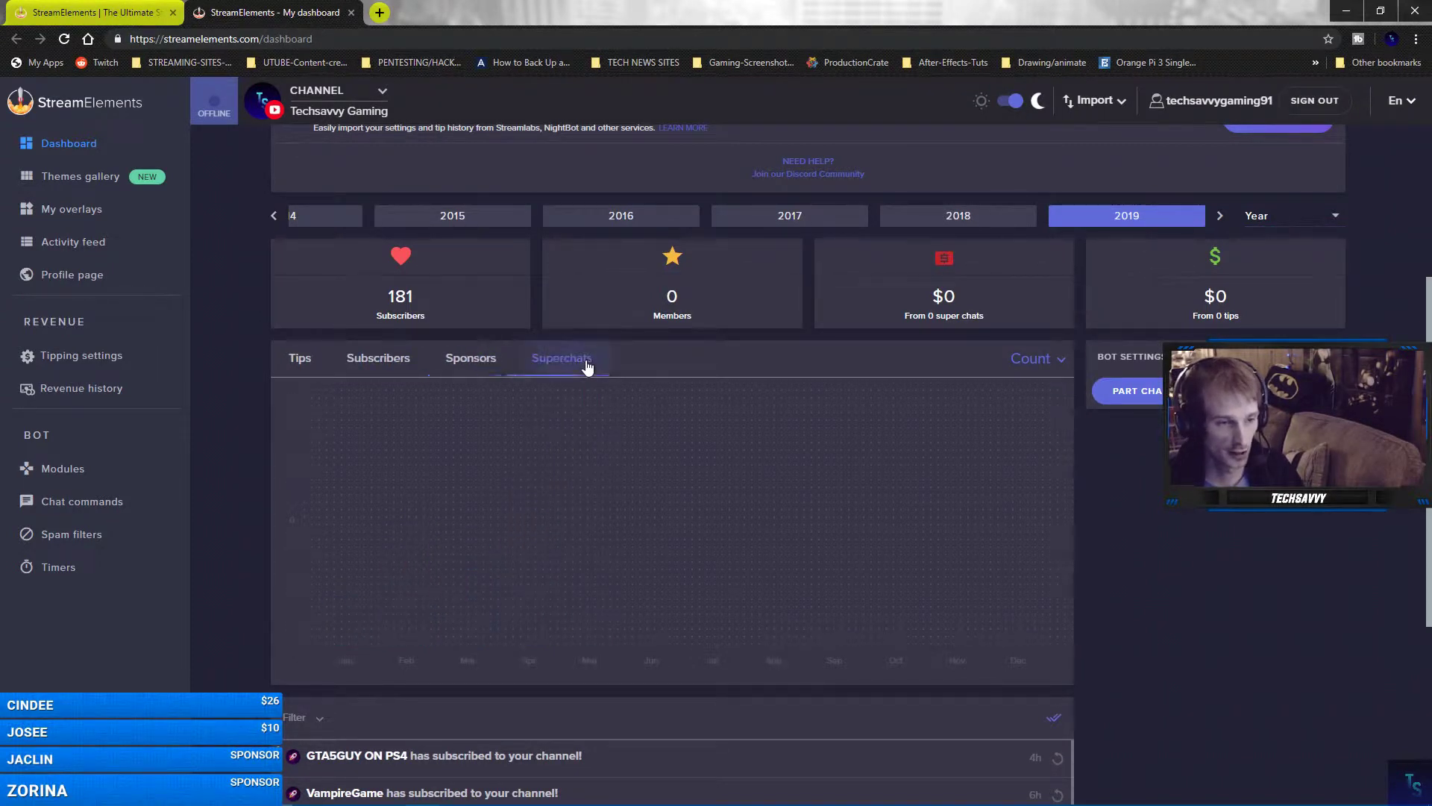
pyautogui.click(1277, 218)
pyautogui.click(1316, 330)
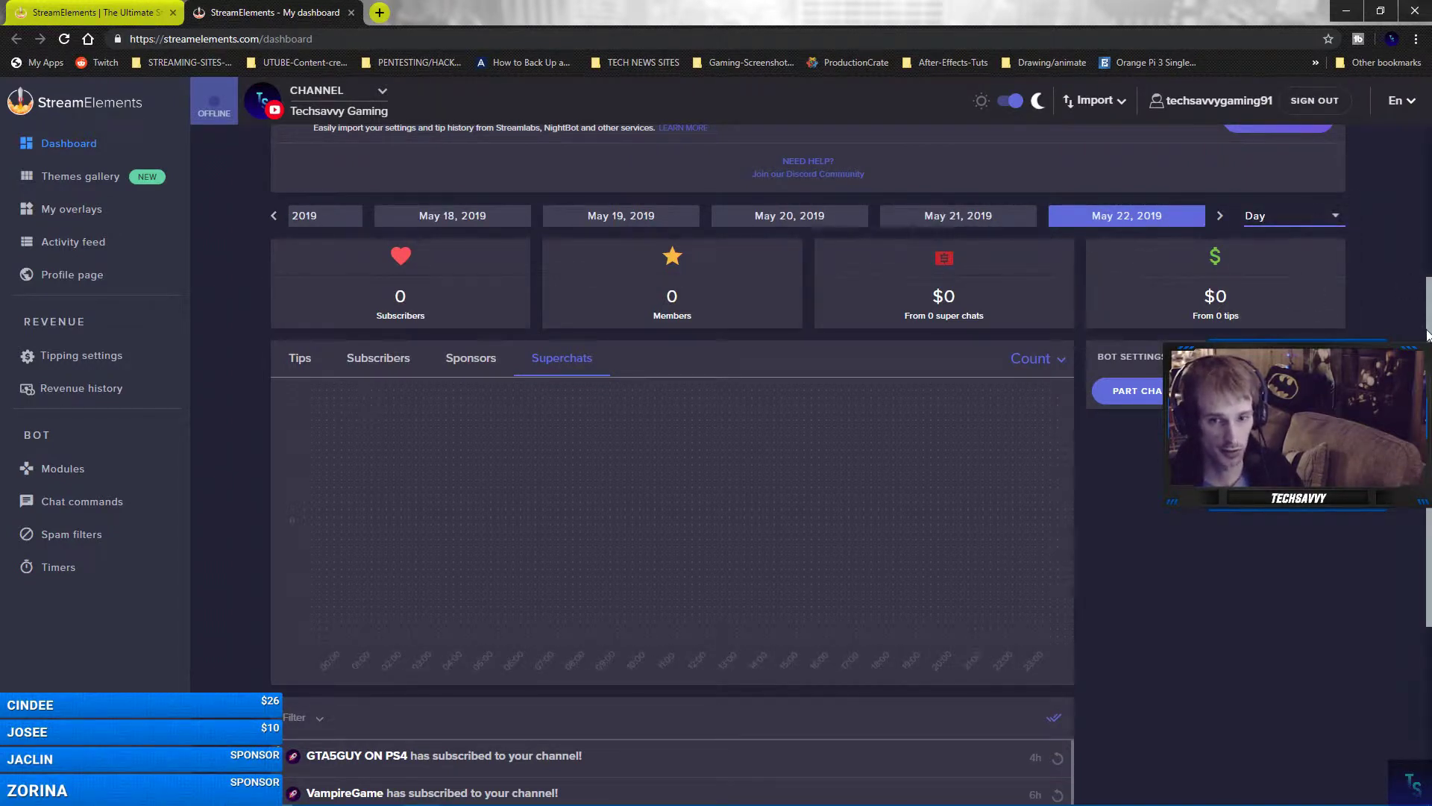
# Look over the bot settings and set the Superchats chart to show Amount.
pyautogui.scroll(3, 1313, 182)
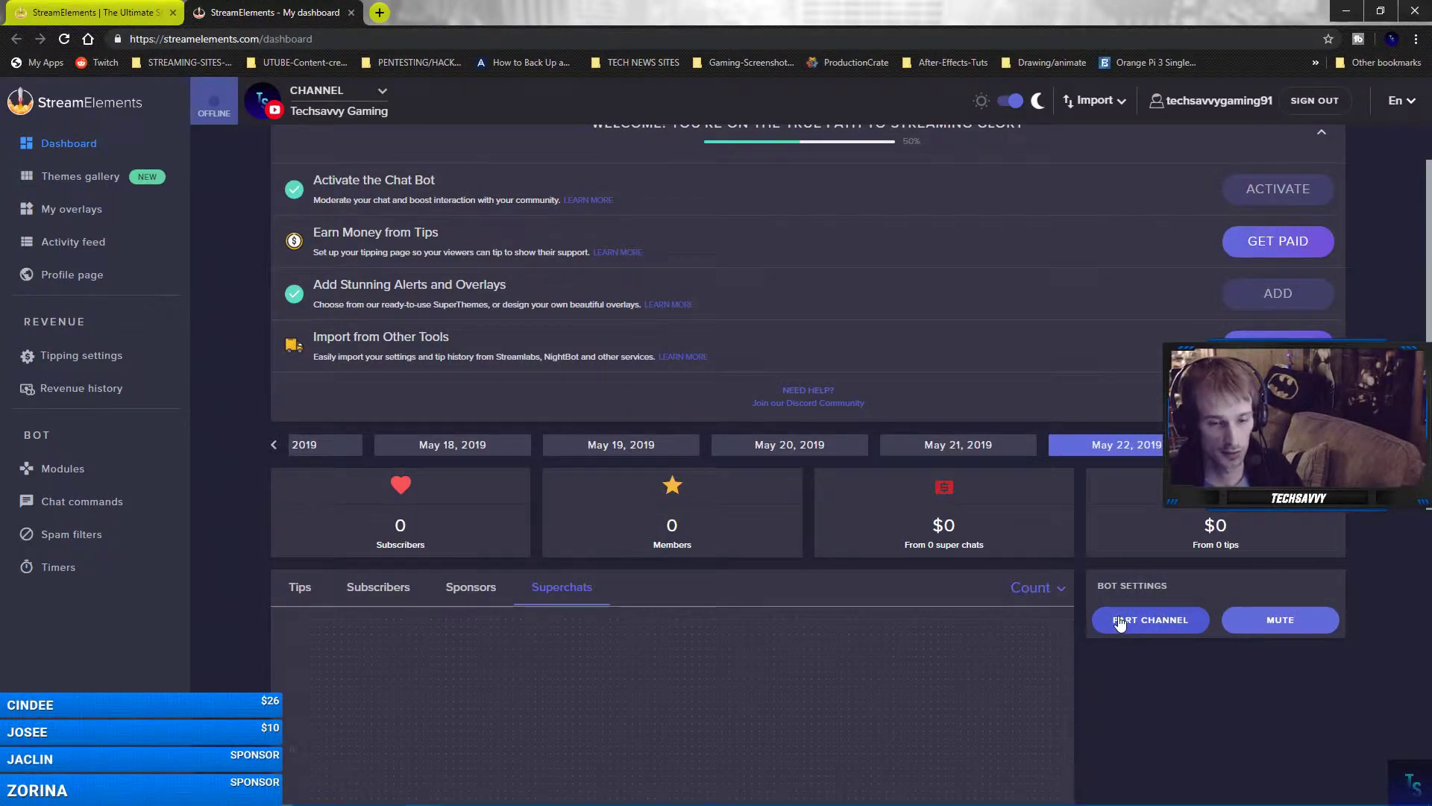
pyautogui.scroll(-4, 1119, 623)
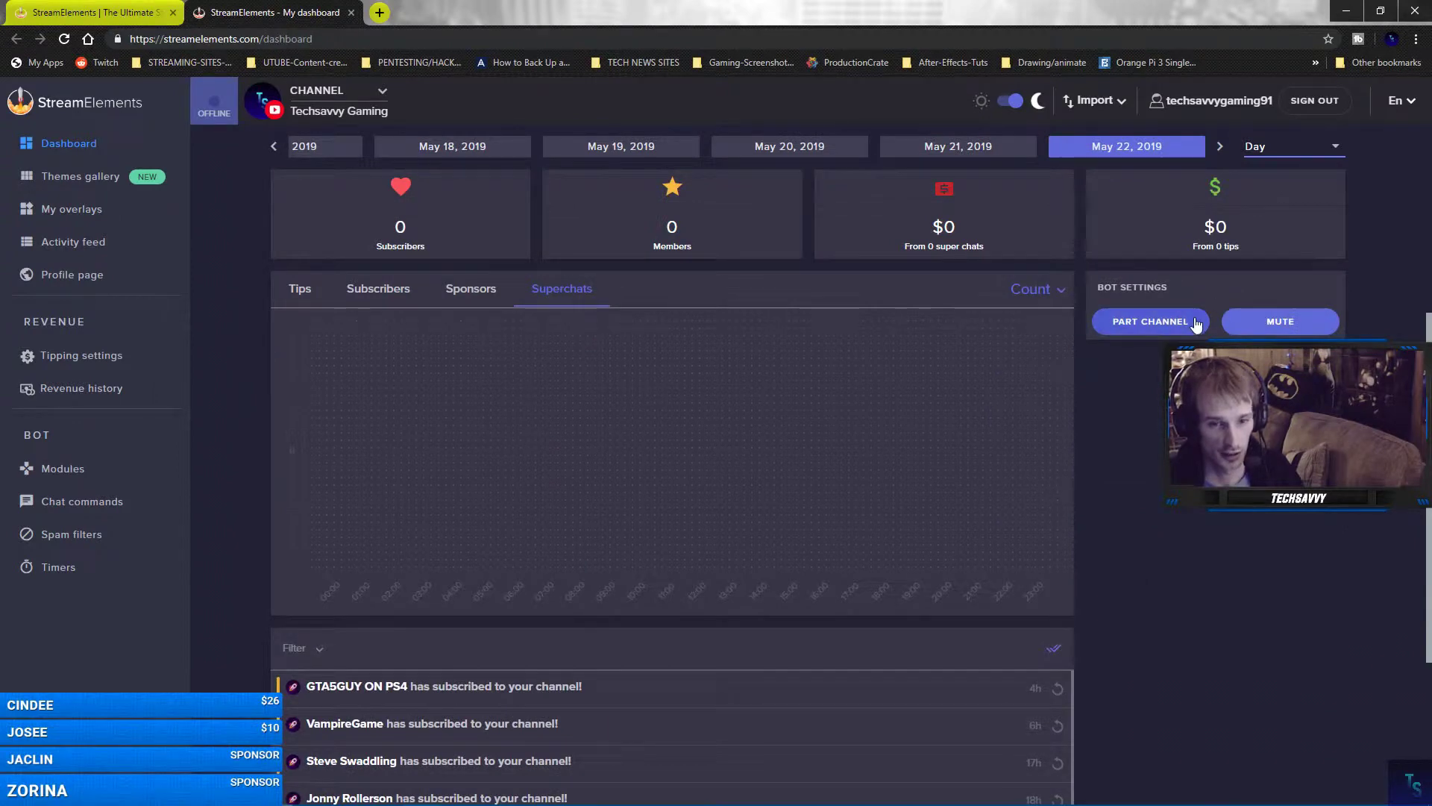
pyautogui.click(1257, 330)
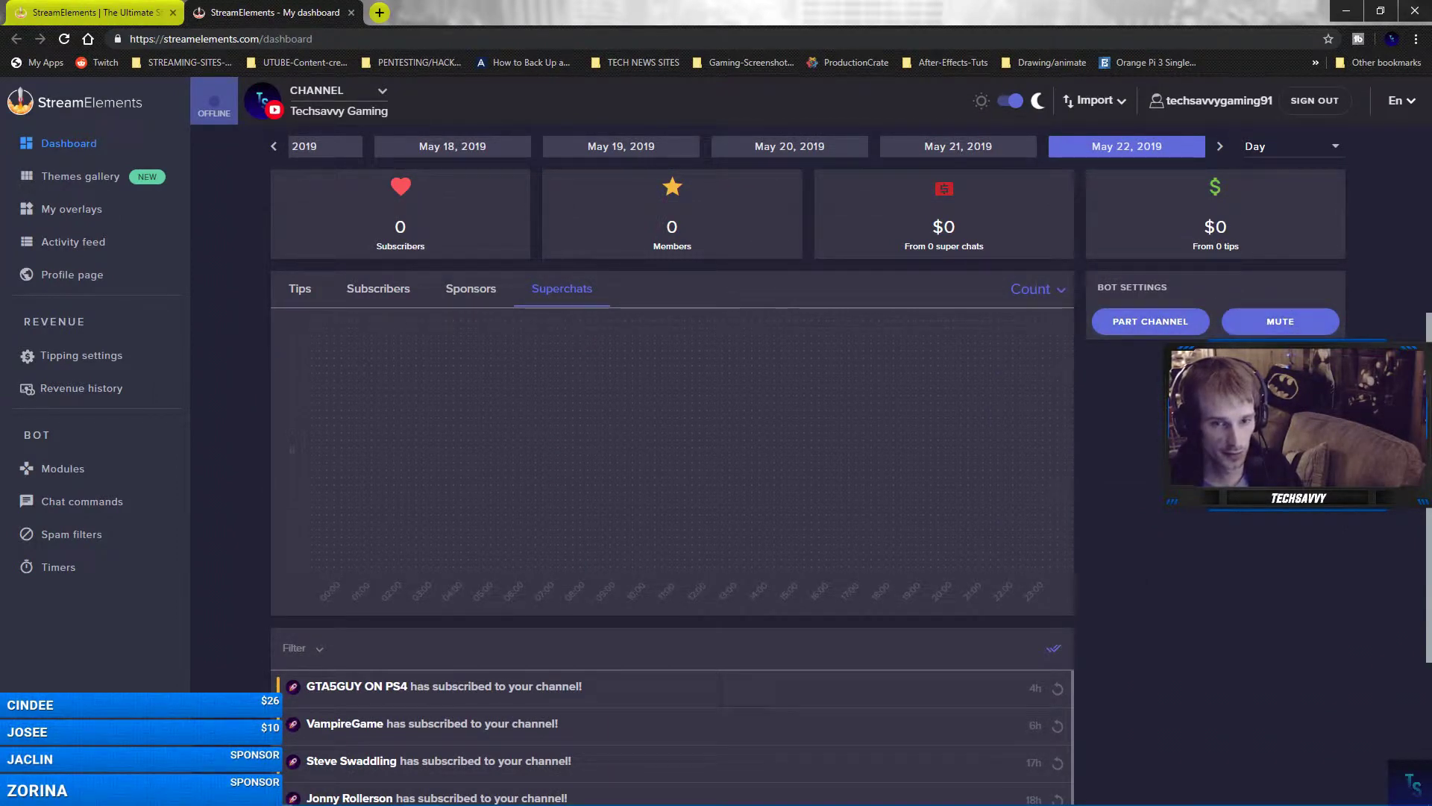
pyautogui.scroll(-3, 1091, 291)
pyautogui.scroll(2, 1090, 291)
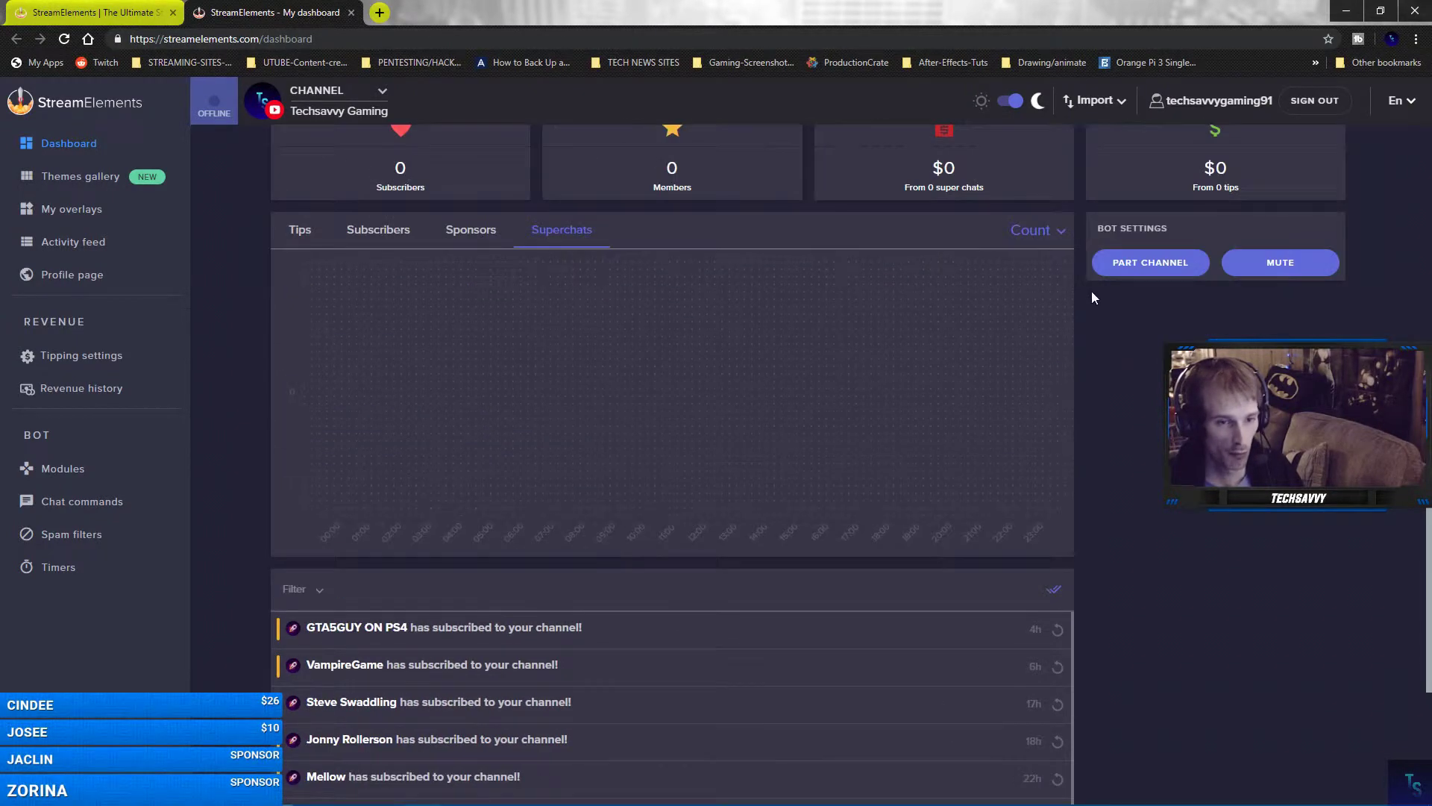
pyautogui.click(1049, 222)
pyautogui.click(1035, 282)
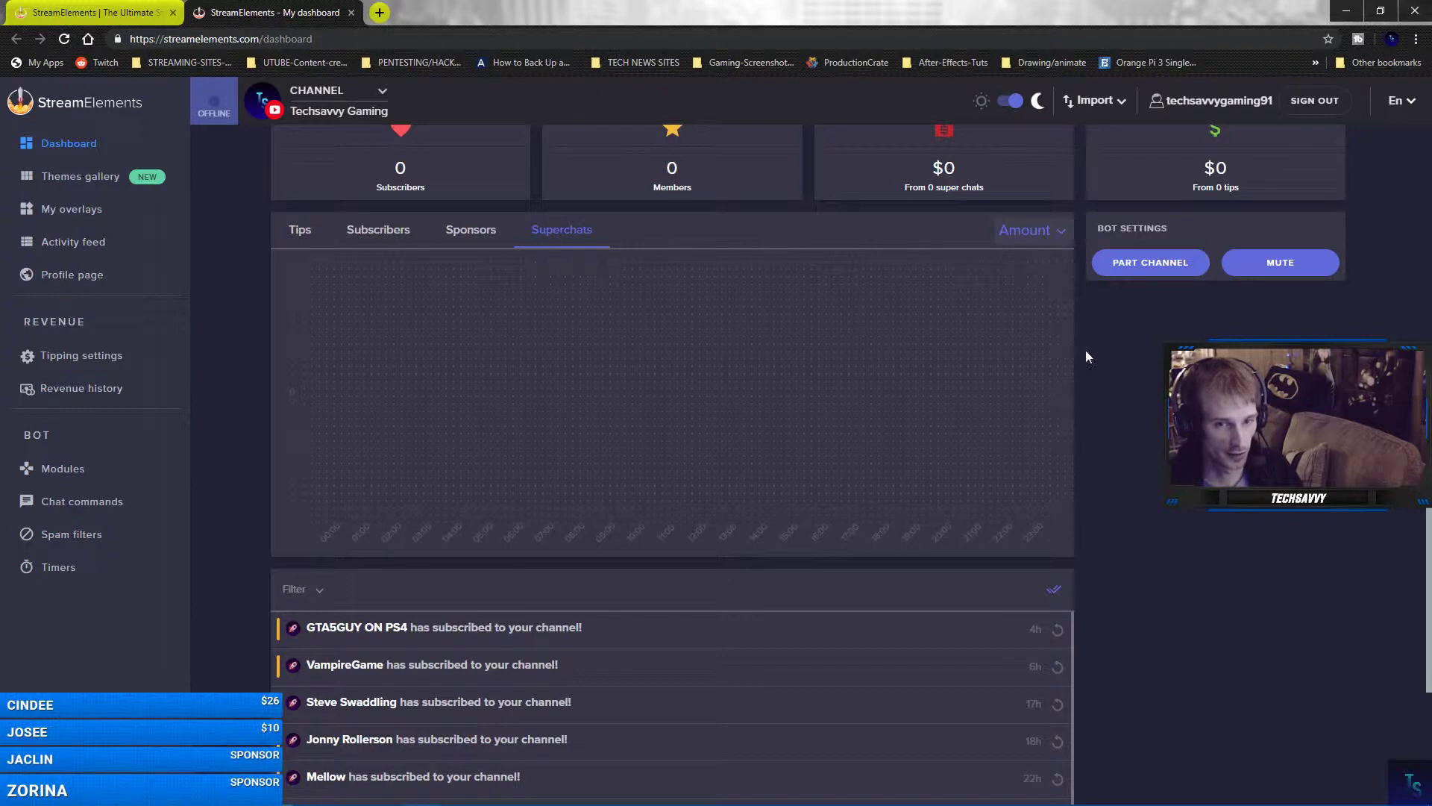
# Review the list of recent subscriber events below the dashboard chart and return to the start of the page.
pyautogui.scroll(-1, 1107, 416)
pyautogui.scroll(-2, 1107, 416)
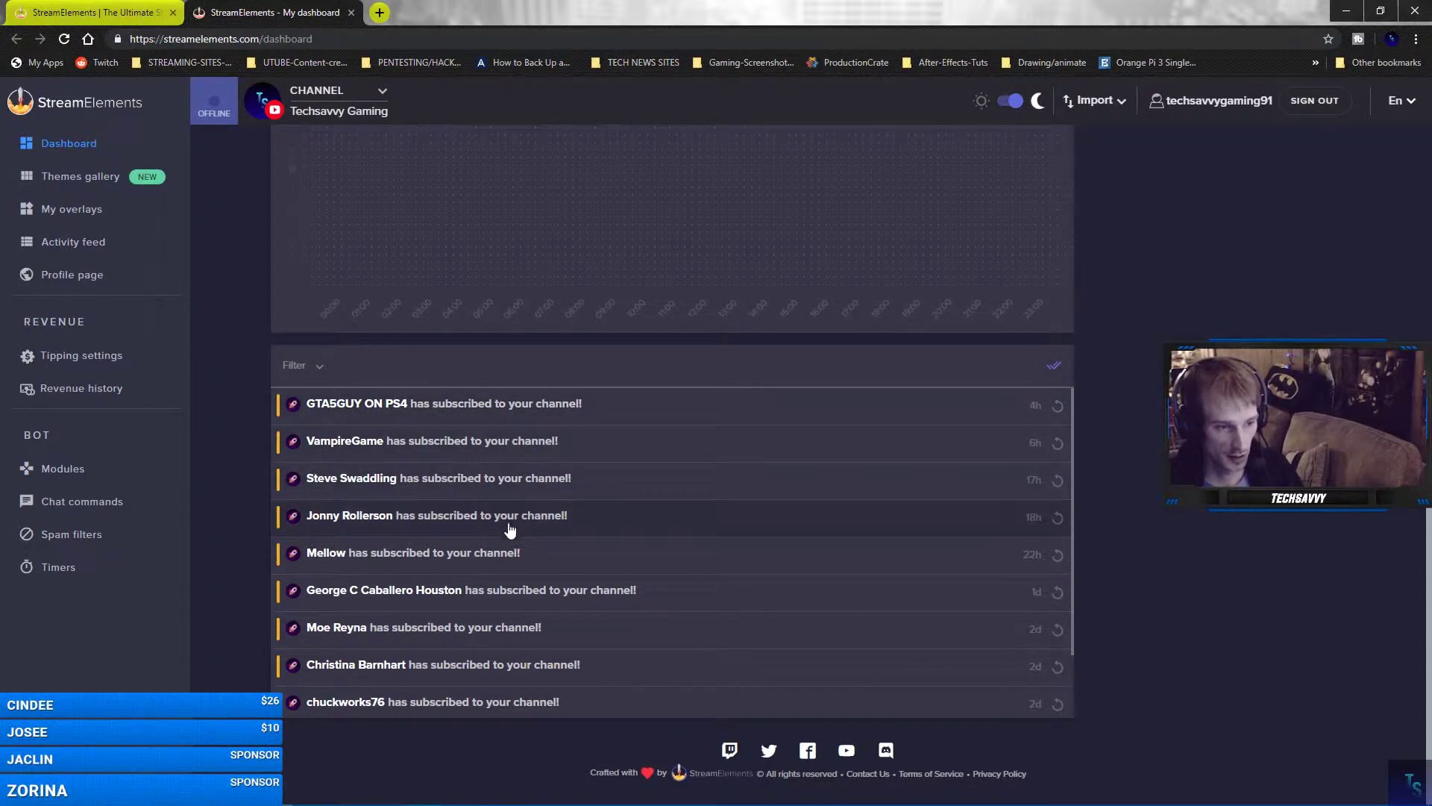
pyautogui.tripleClick(418, 681)
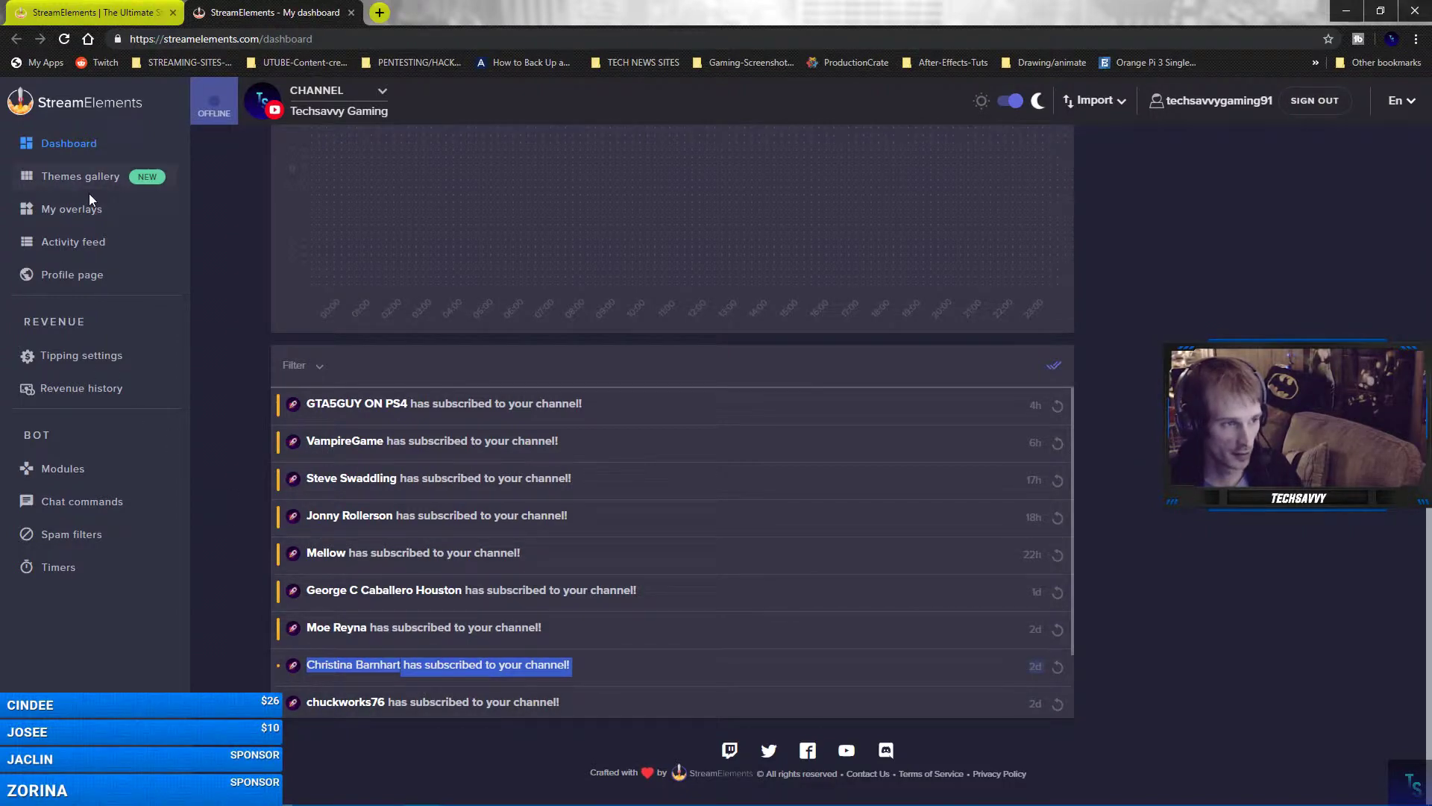
pyautogui.scroll(8, 339, 311)
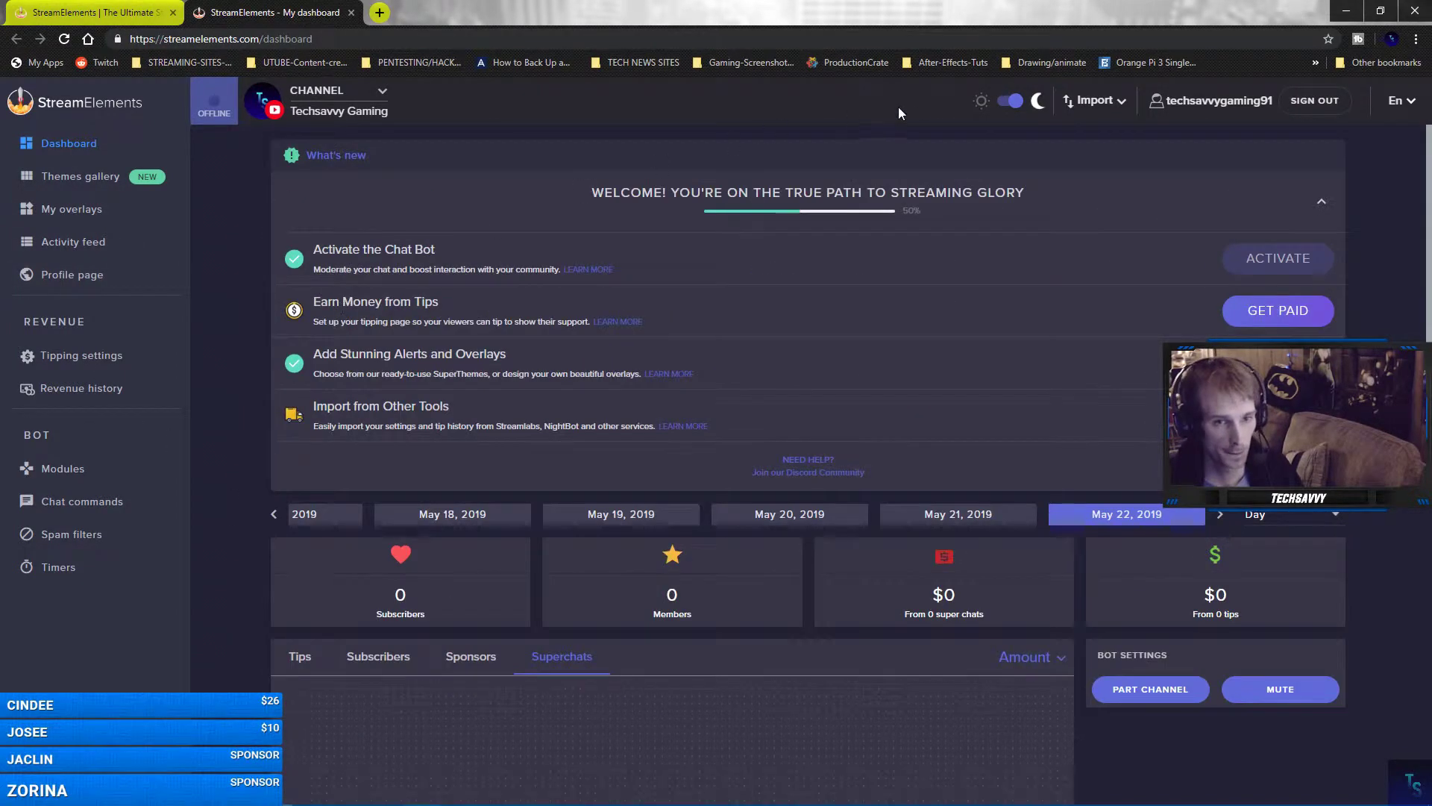
# Preview the dashboard's light theme before restoring the dark one, and show the available import sources.
pyautogui.click(1008, 100)
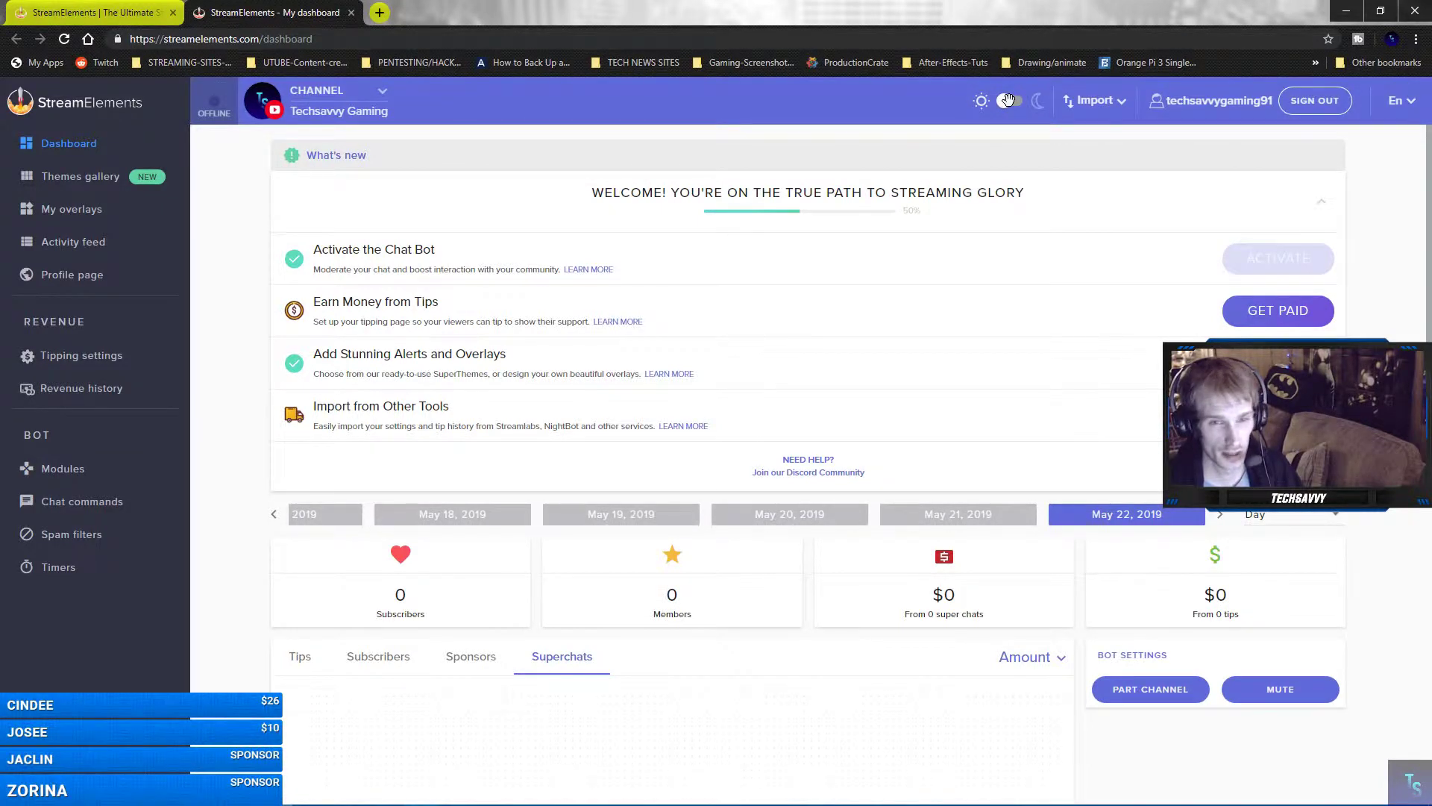
pyautogui.click(1008, 100)
pyautogui.click(1099, 103)
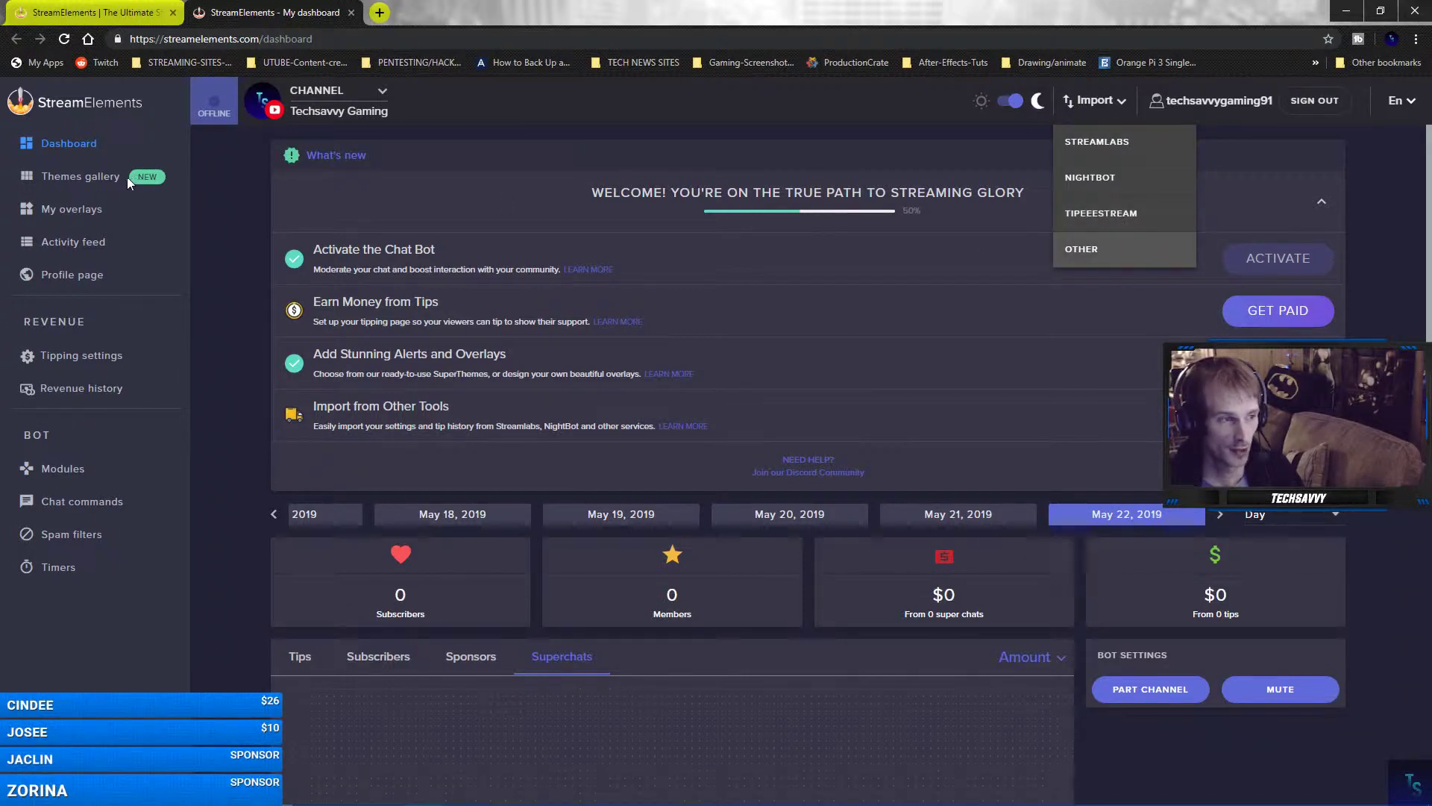
# Open the themes gallery and browse the available Super Themes.
pyautogui.click(67, 184)
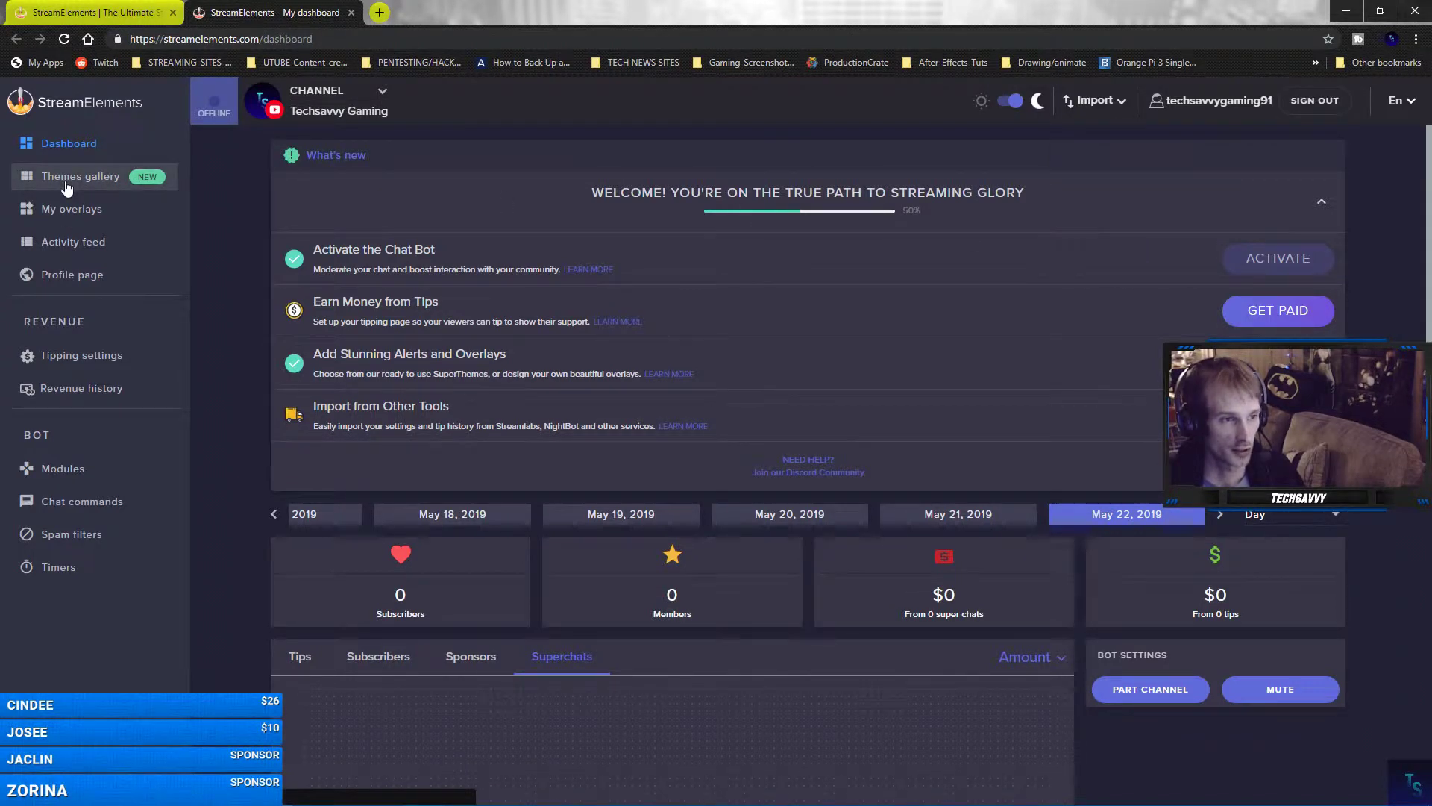
pyautogui.click(65, 186)
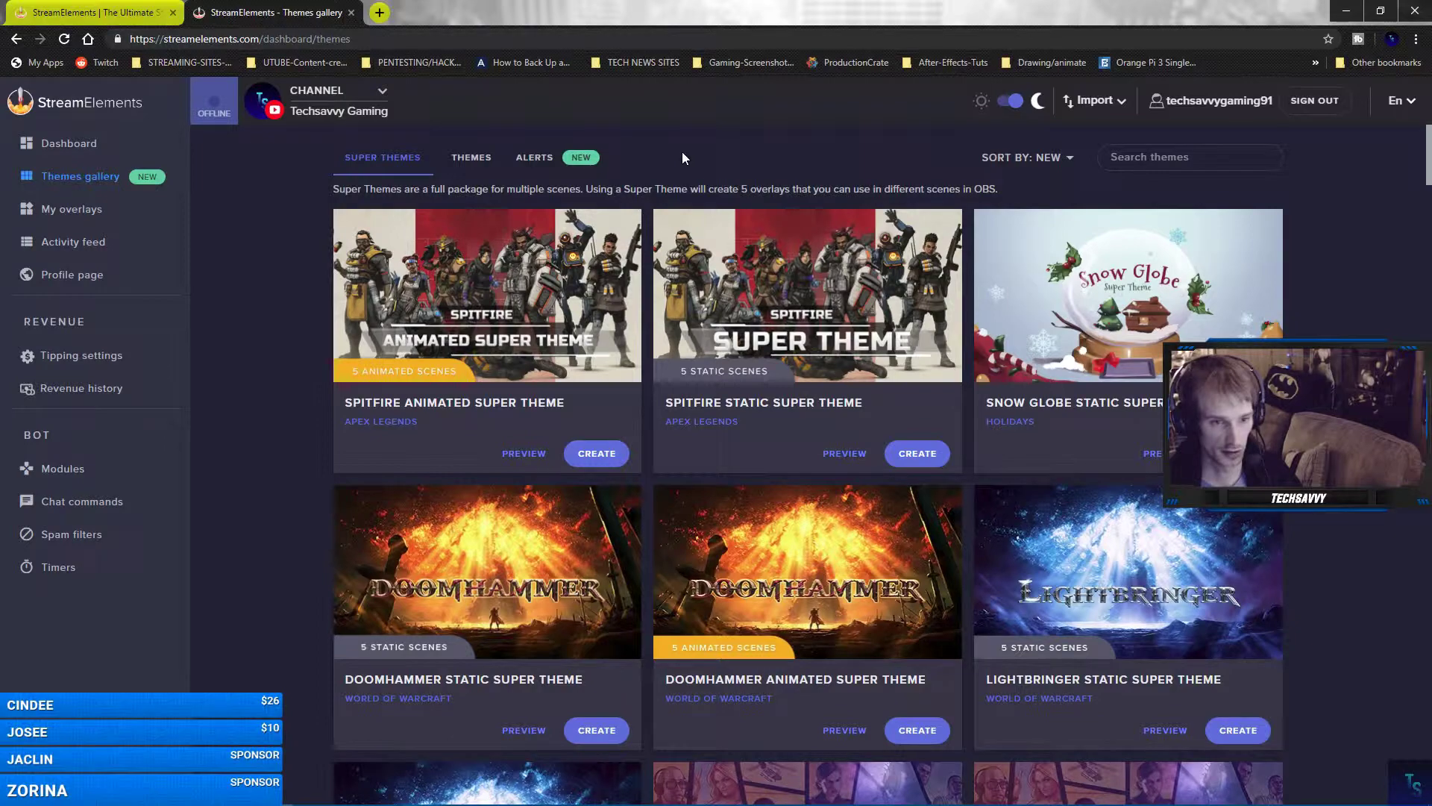
pyautogui.scroll(-6, 826, 433)
pyautogui.scroll(6, 825, 433)
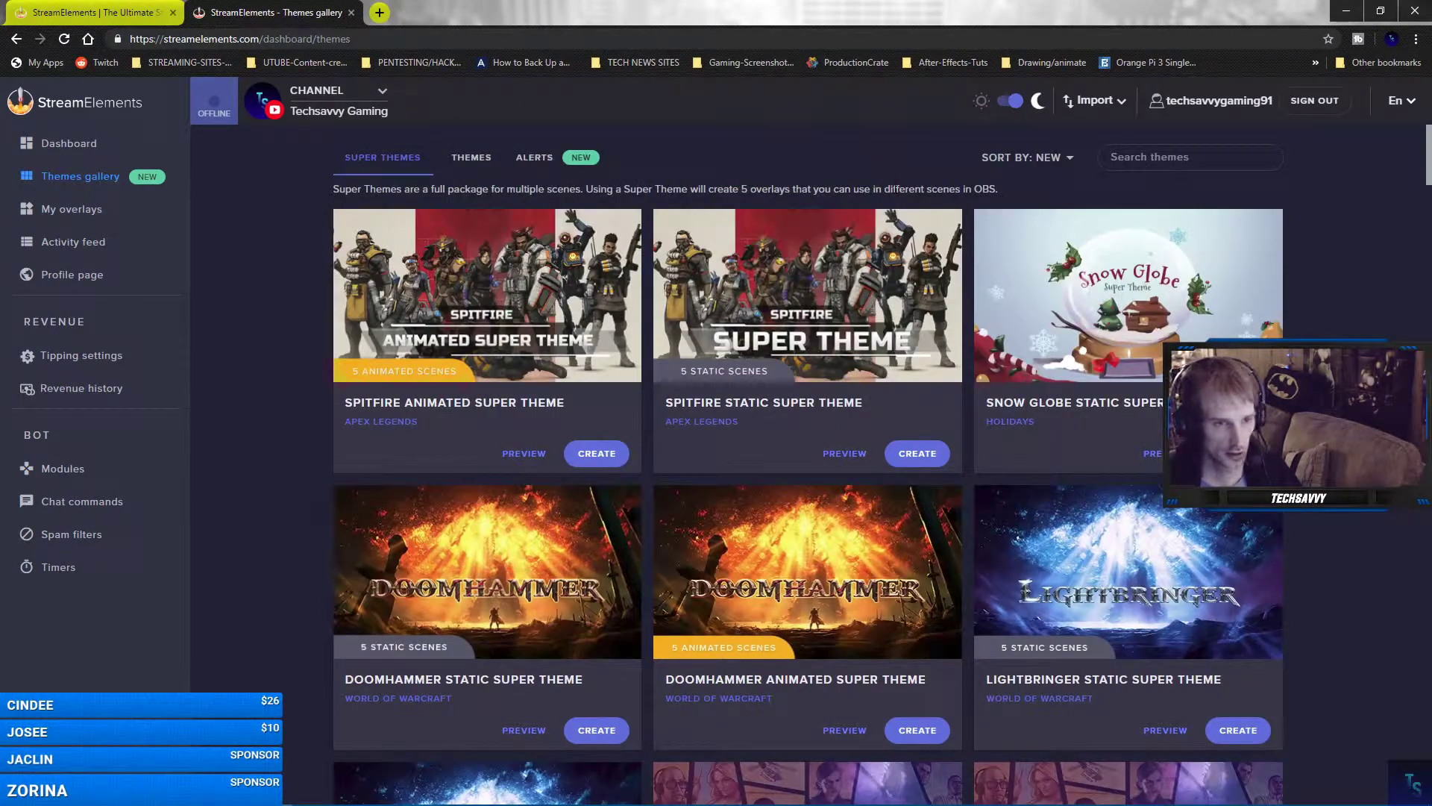
# Look through the Themes and Alerts categories and preview the Xmas Twinkle Animated Alerts, closing the preview without creating an overlay.
pyautogui.click(471, 156)
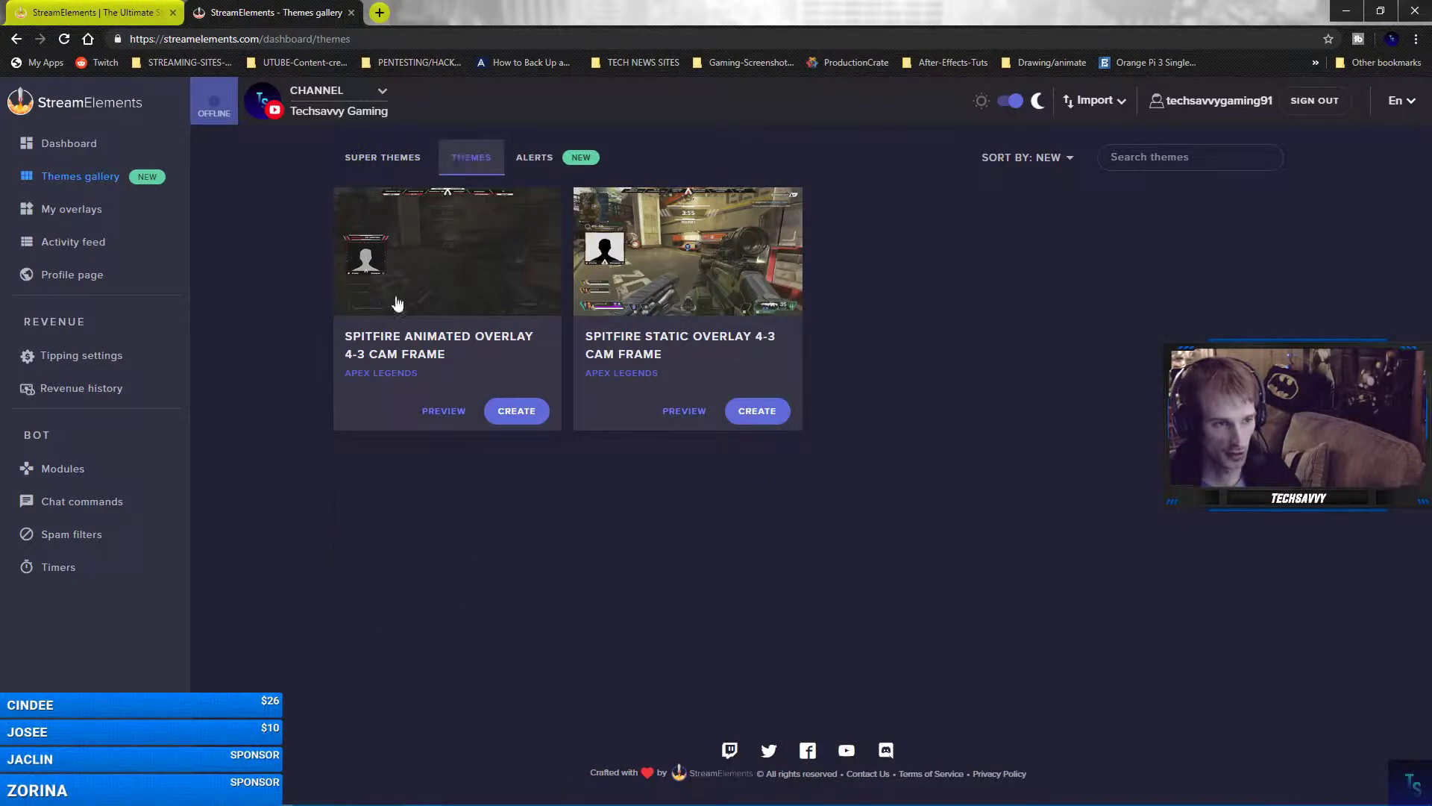
pyautogui.click(534, 157)
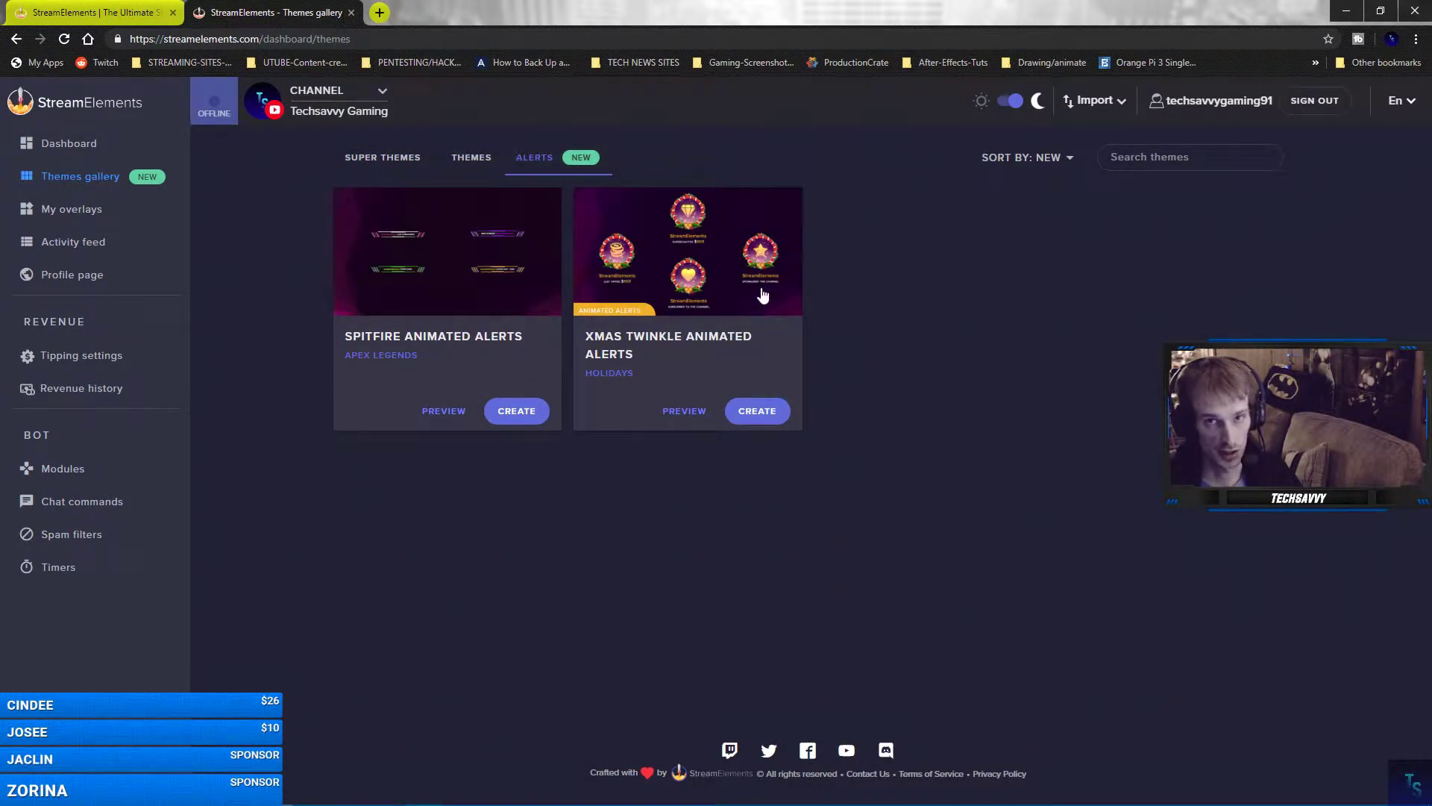
pyautogui.click(690, 411)
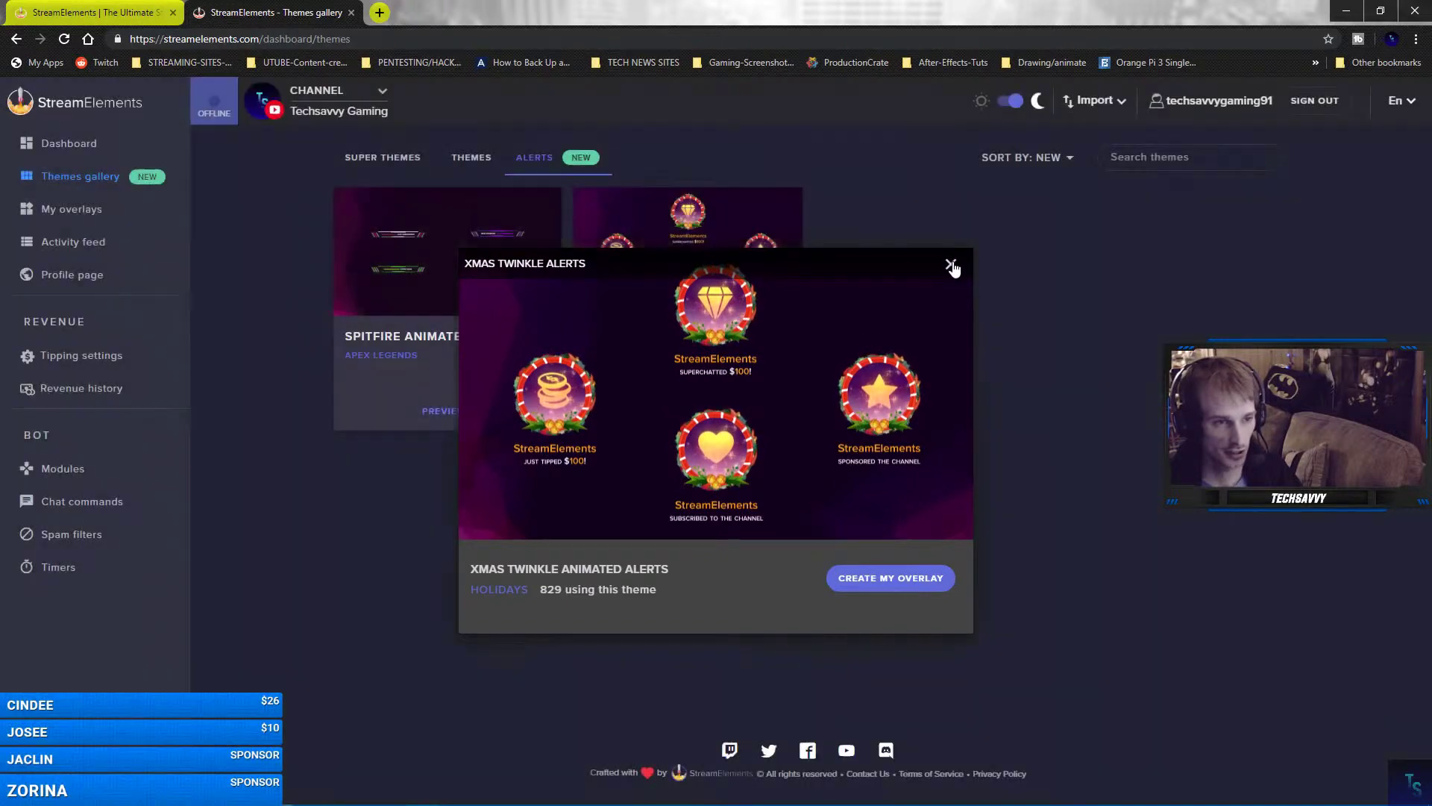
pyautogui.click(953, 265)
# Search the Super Themes category of the gallery for "blue".
pyautogui.click(358, 156)
pyautogui.click(1110, 158)
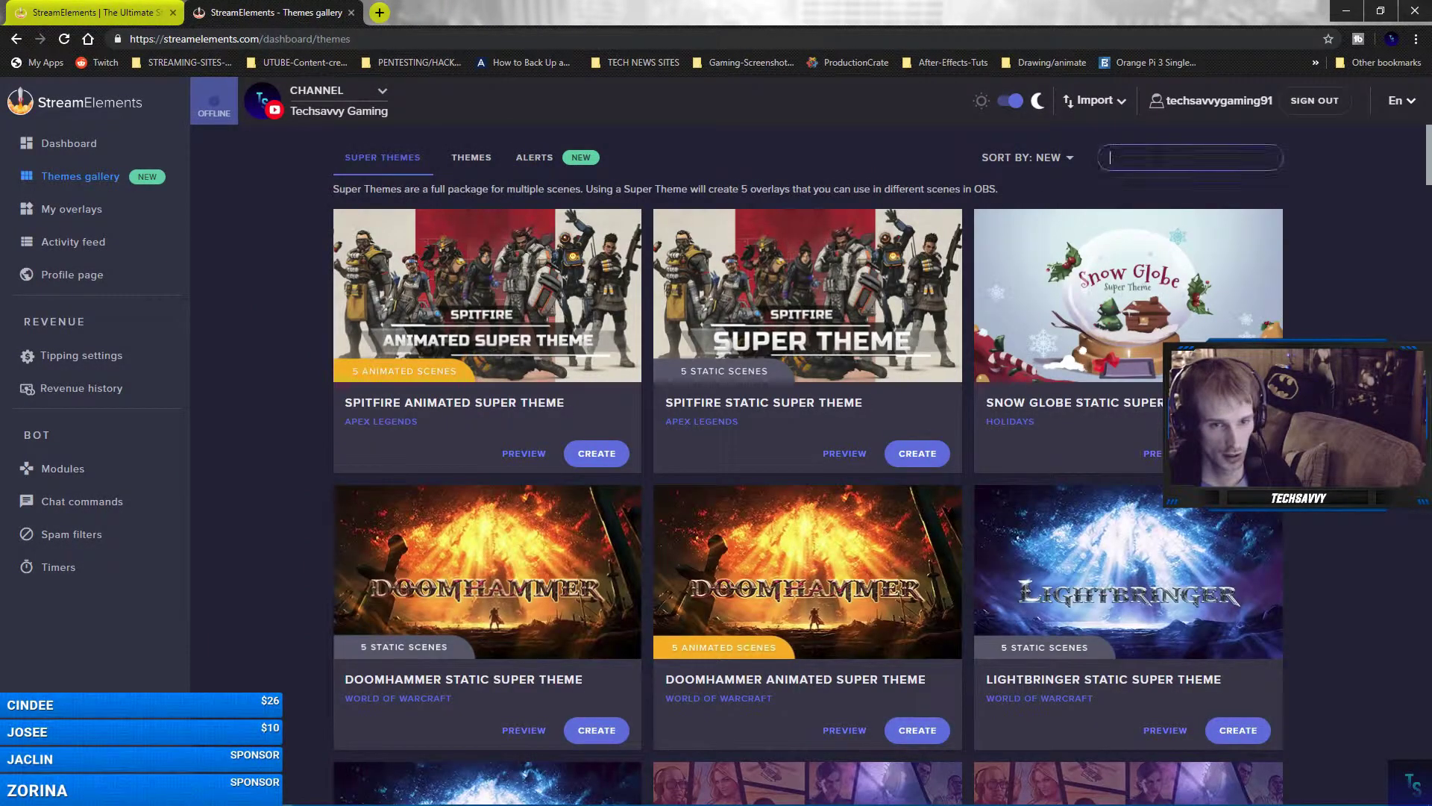
pyautogui.write('blue')
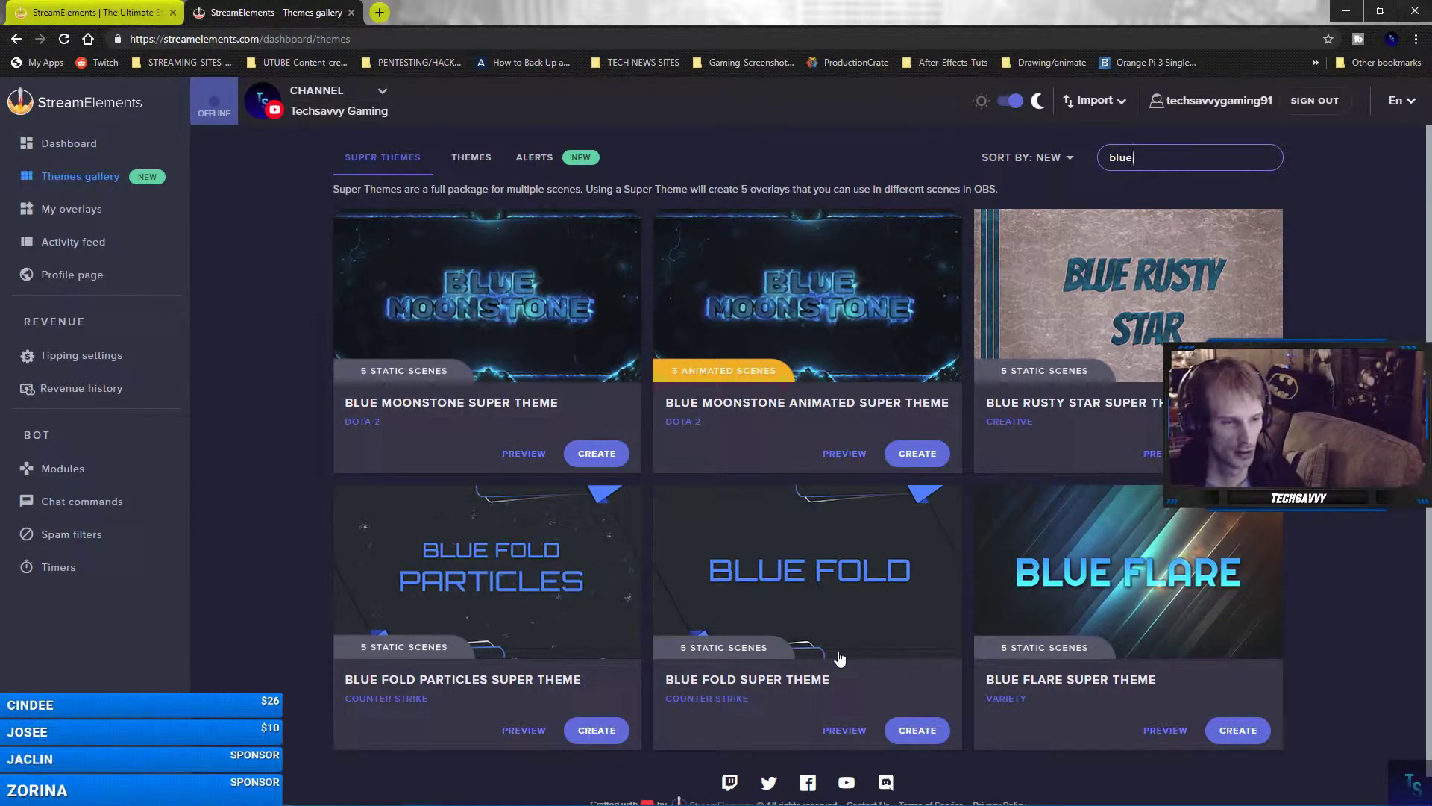
# Preview the Blue Fold Super Theme and go through its in-game, talk, start, BRB and end scenes.
pyautogui.click(845, 730)
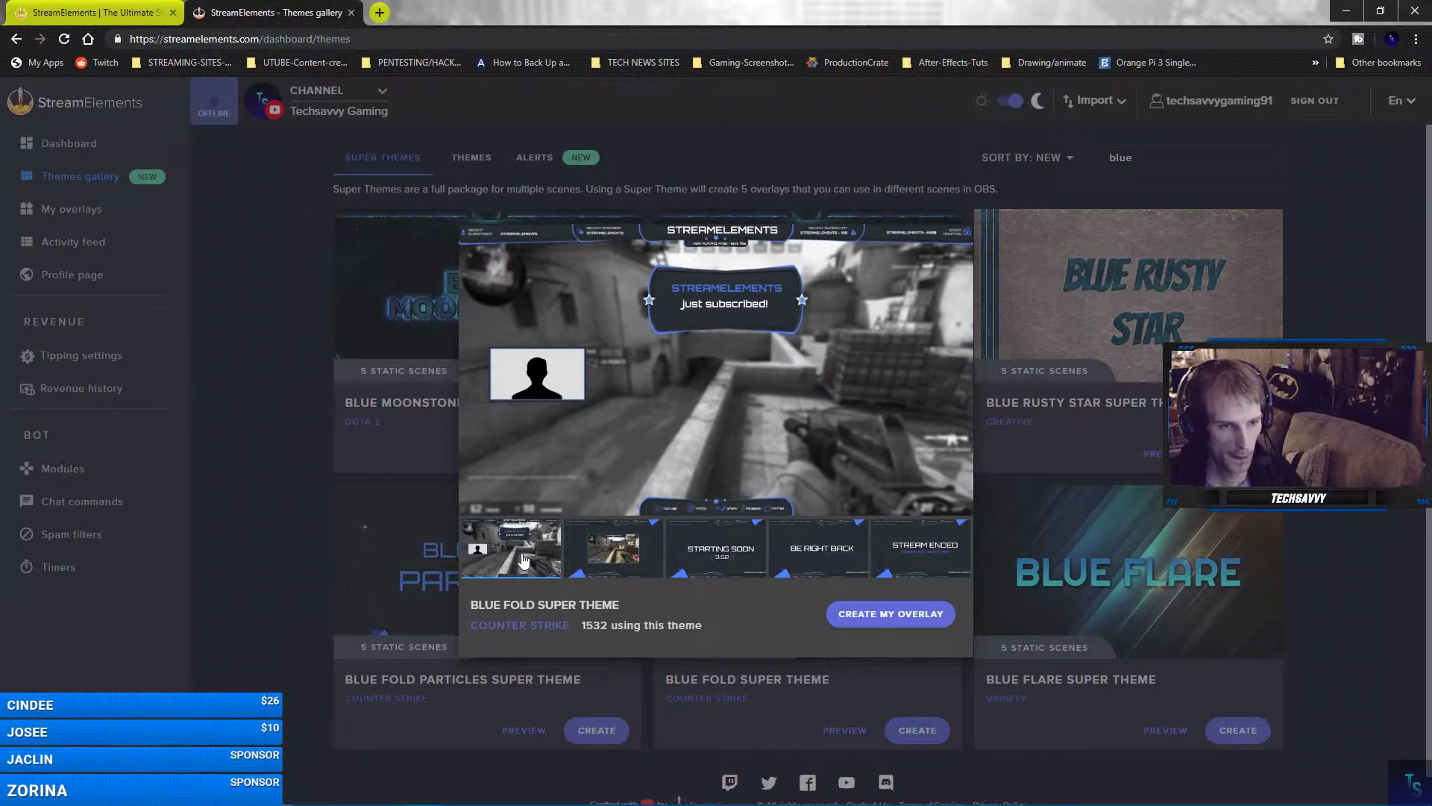
pyautogui.moveTo(735, 266)
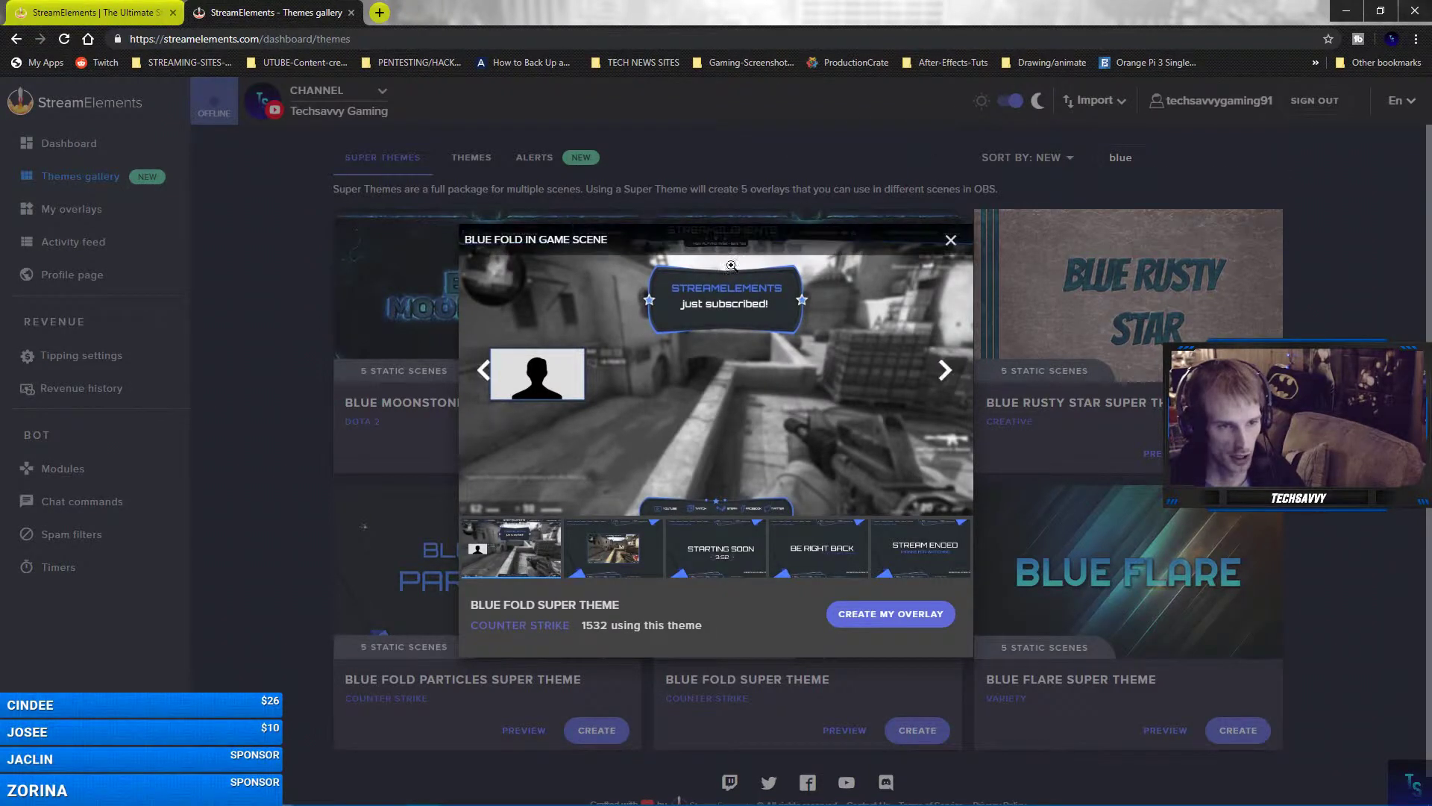
pyautogui.click(944, 370)
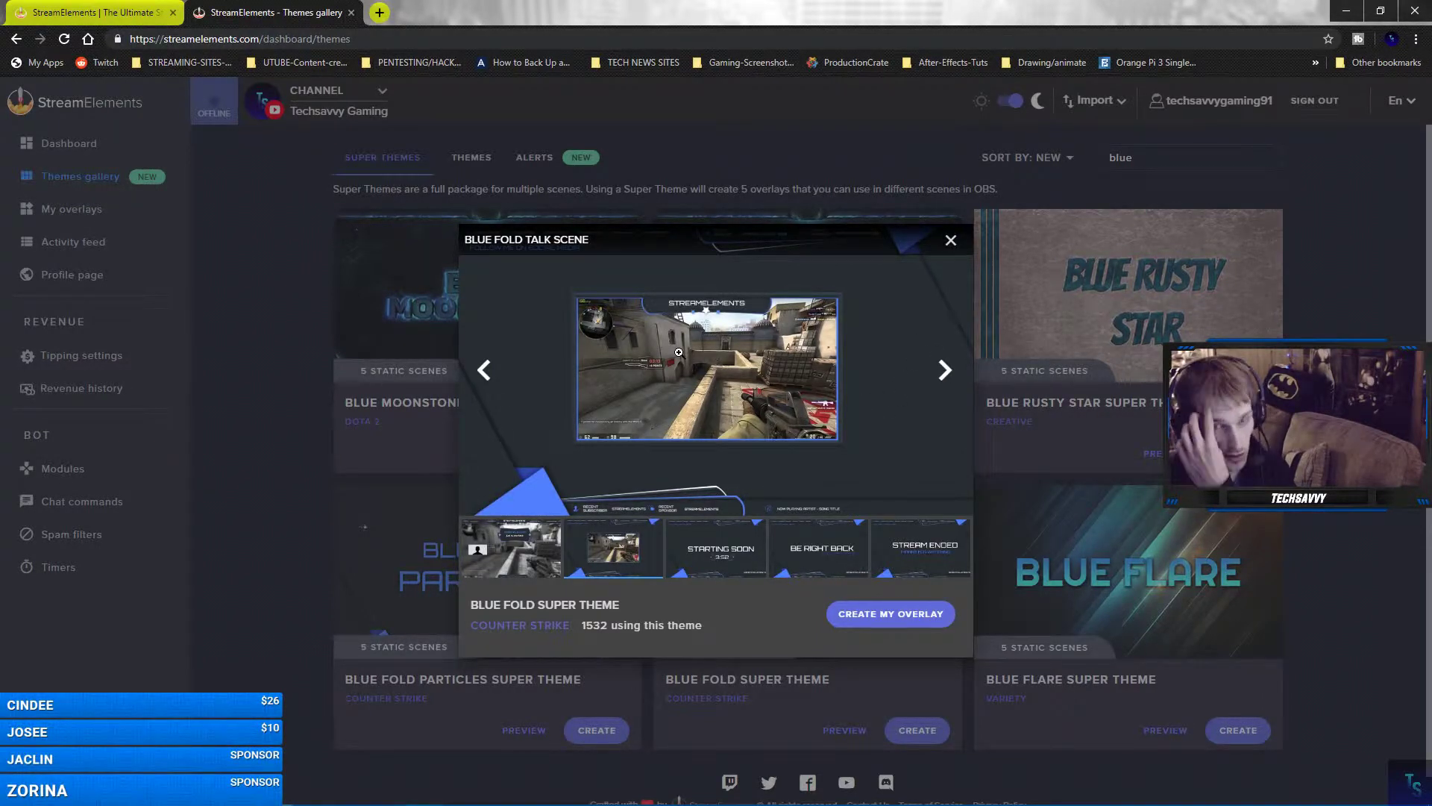
pyautogui.click(946, 370)
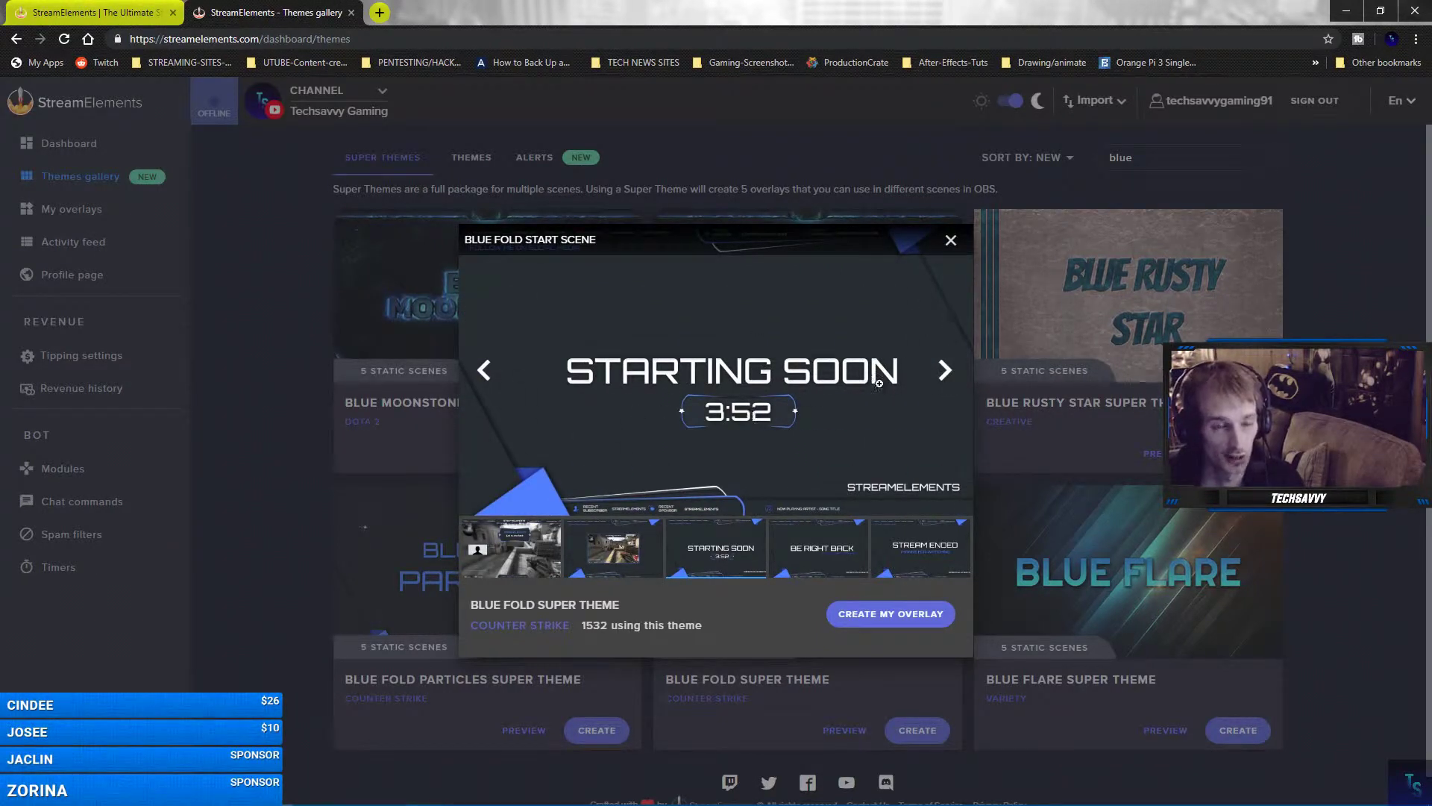
pyautogui.click(945, 370)
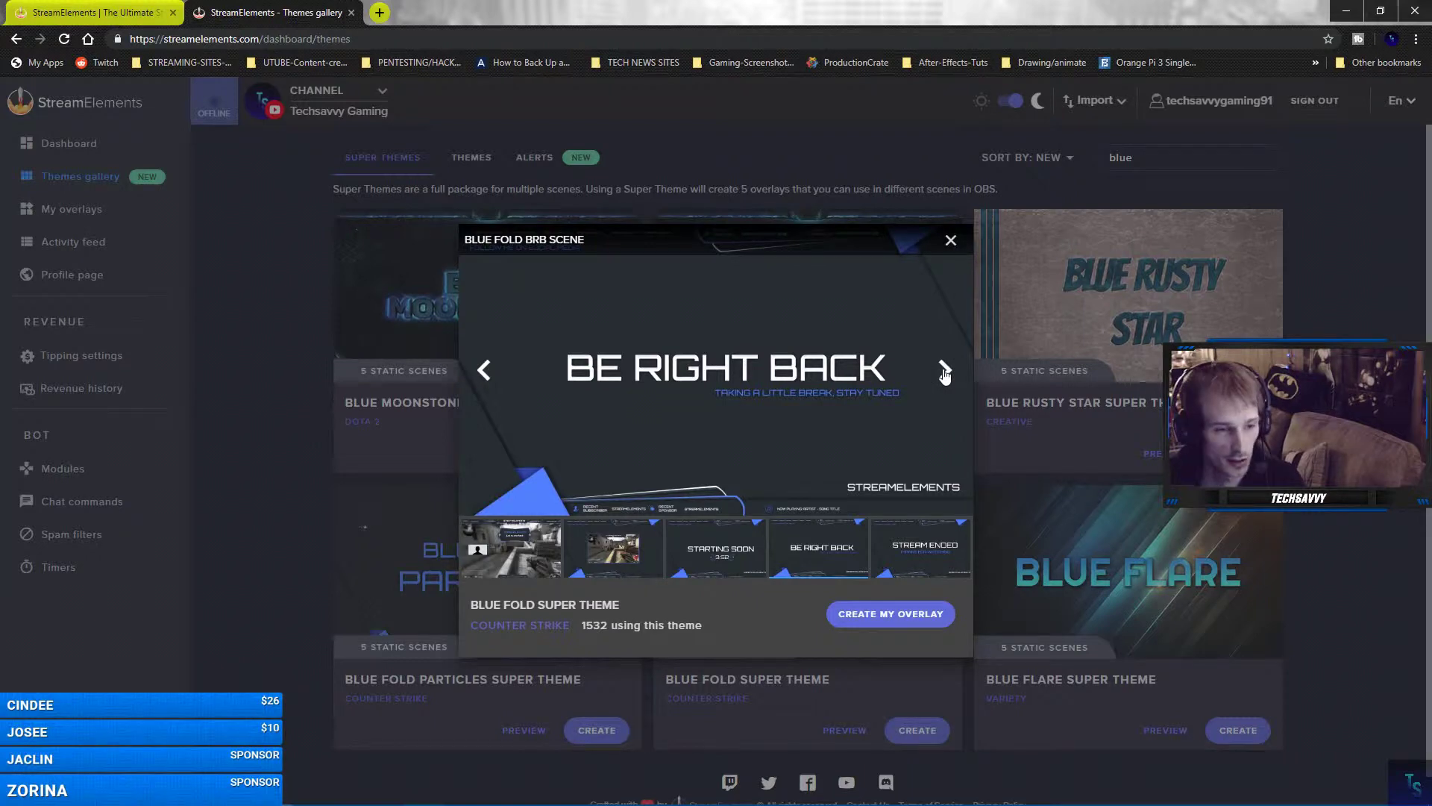
pyautogui.click(945, 371)
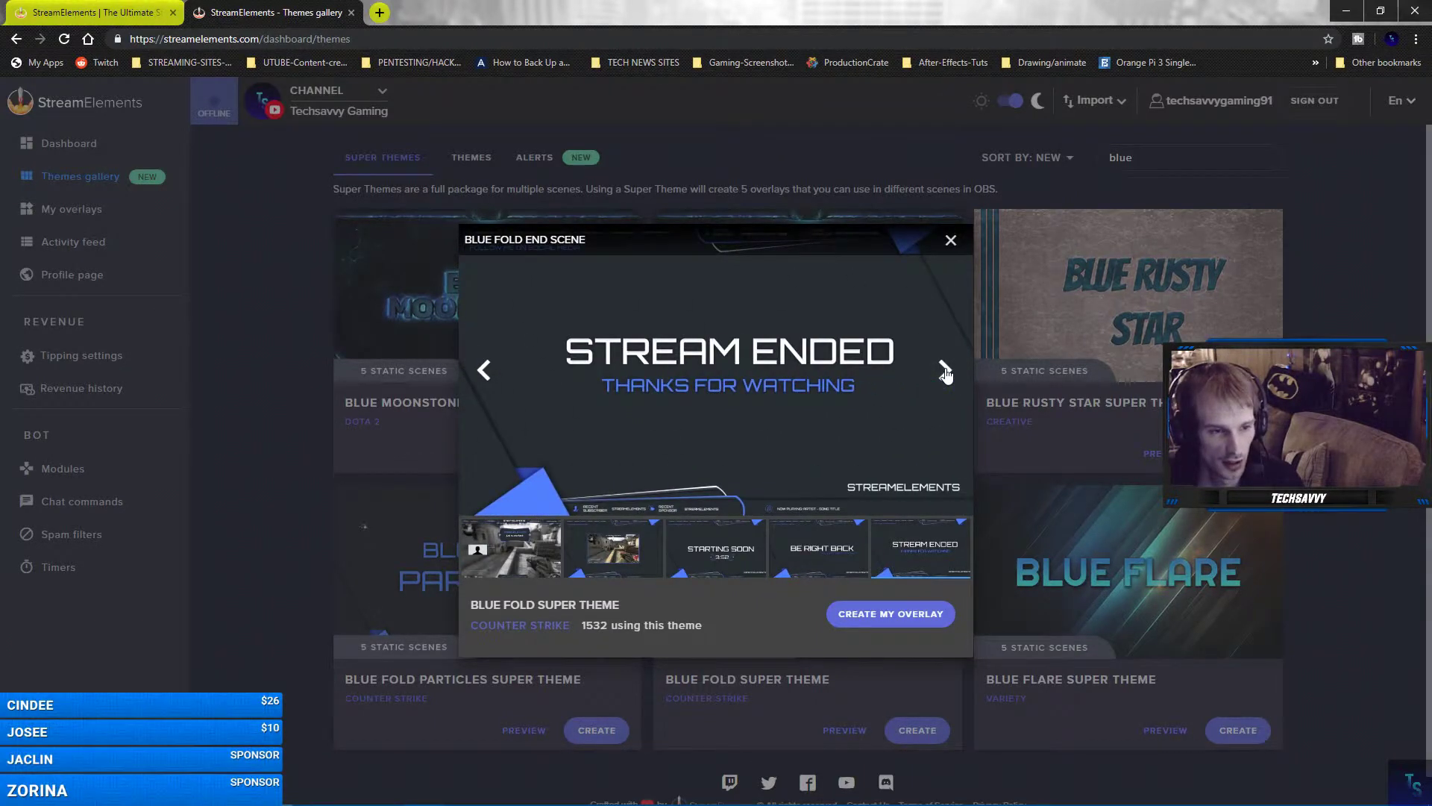
pyautogui.click(946, 371)
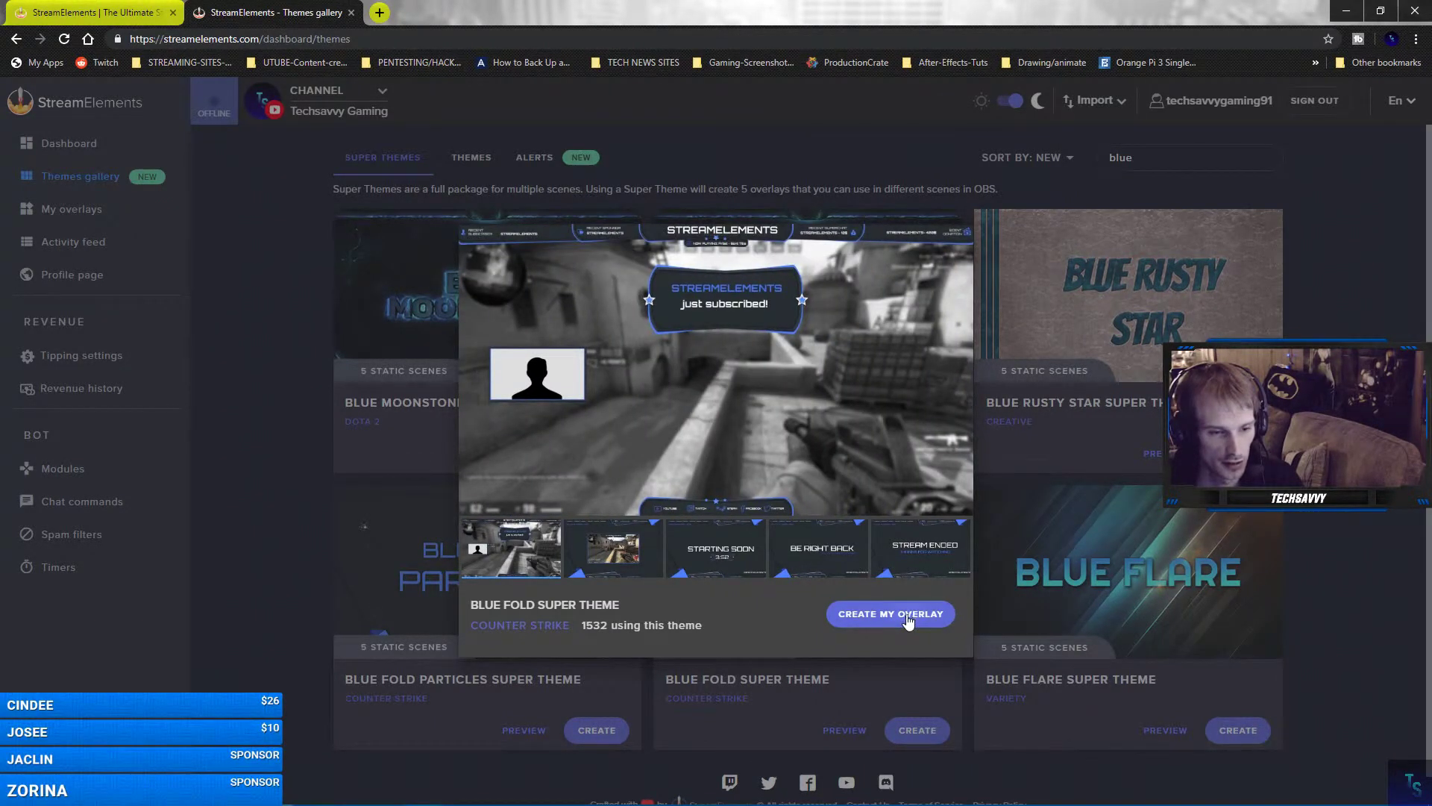
# Create an overlay named "Test Blue" from the Blue Fold Super Theme and show it among the saved overlays.
pyautogui.click(909, 621)
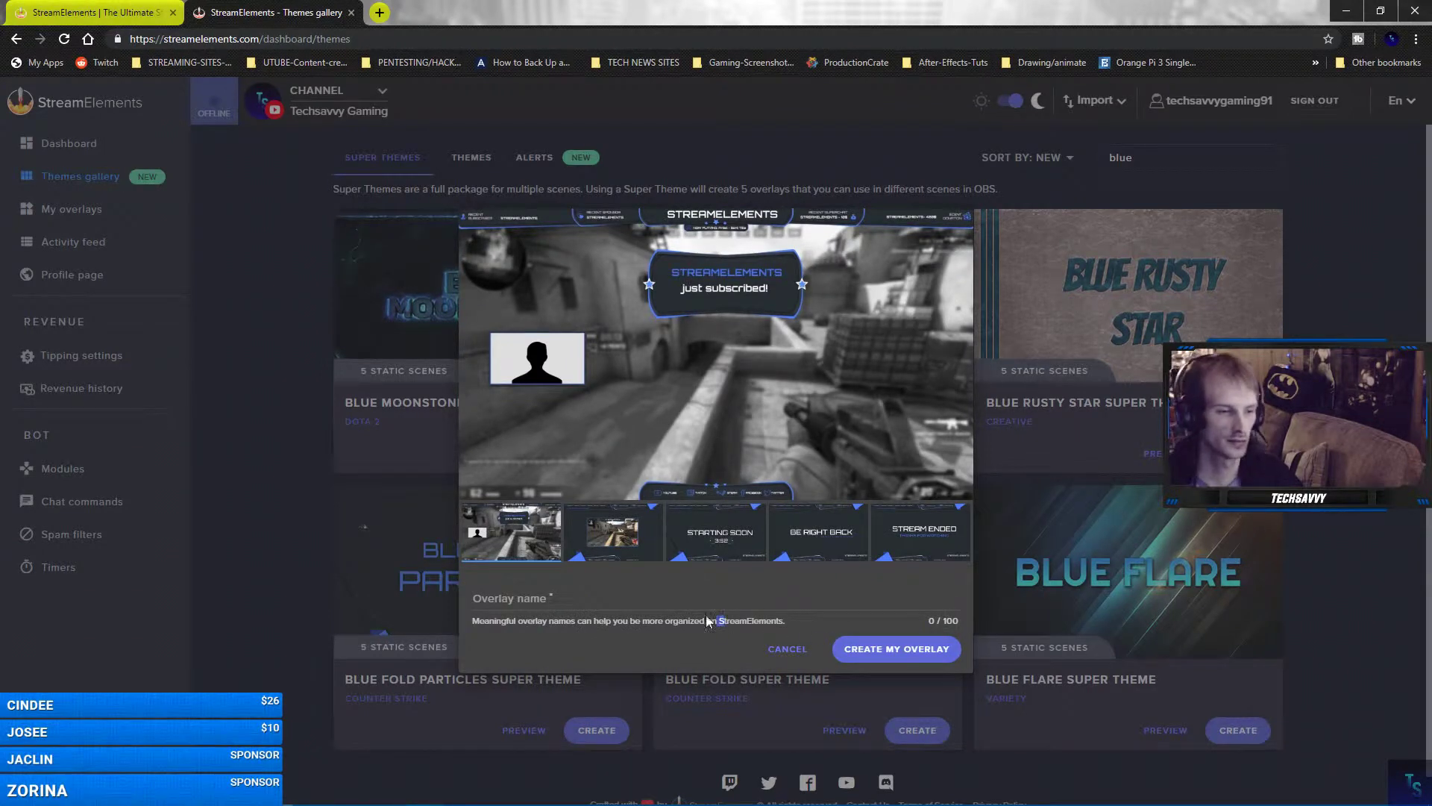
pyautogui.click(518, 599)
pyautogui.write('Test Blue')
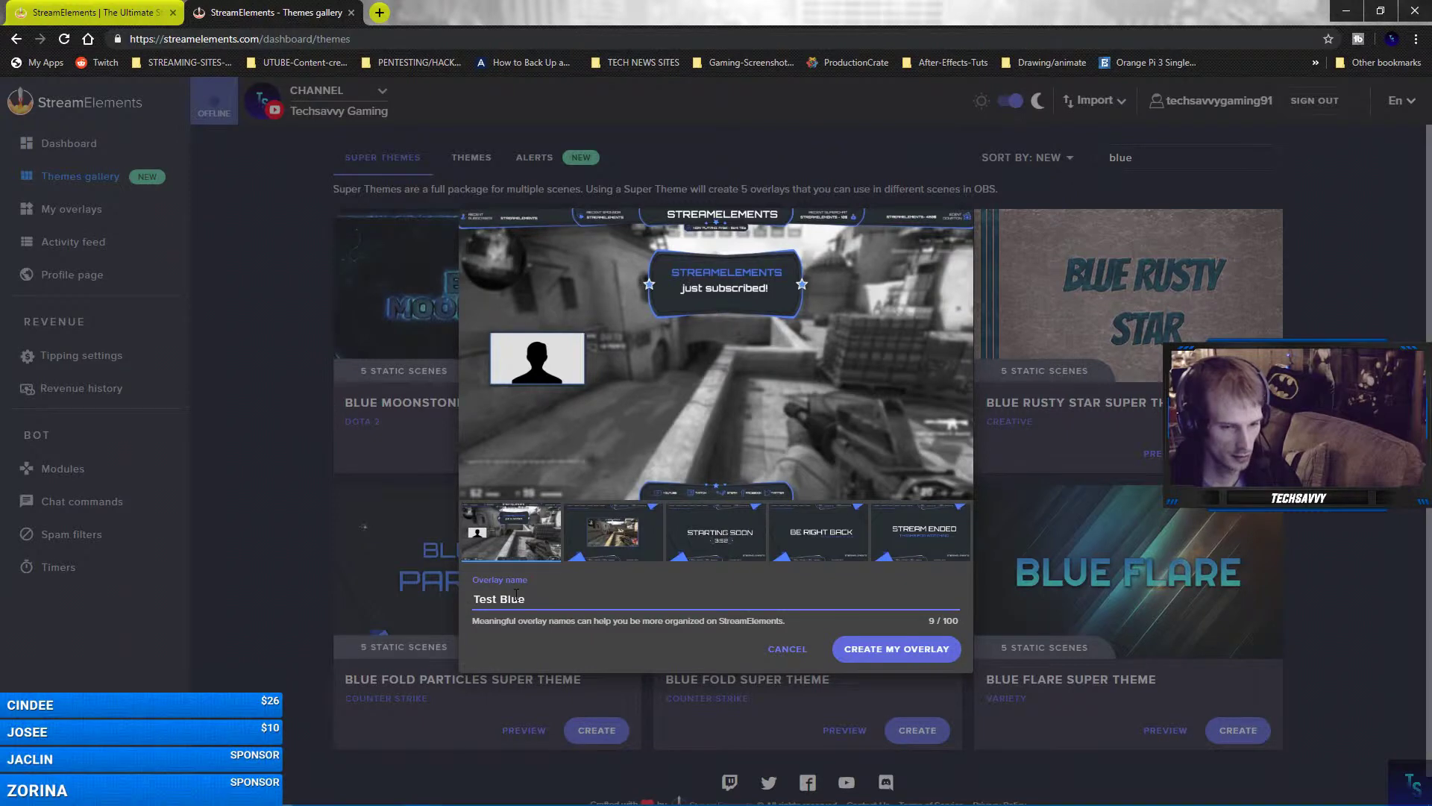
pyautogui.press('Return')
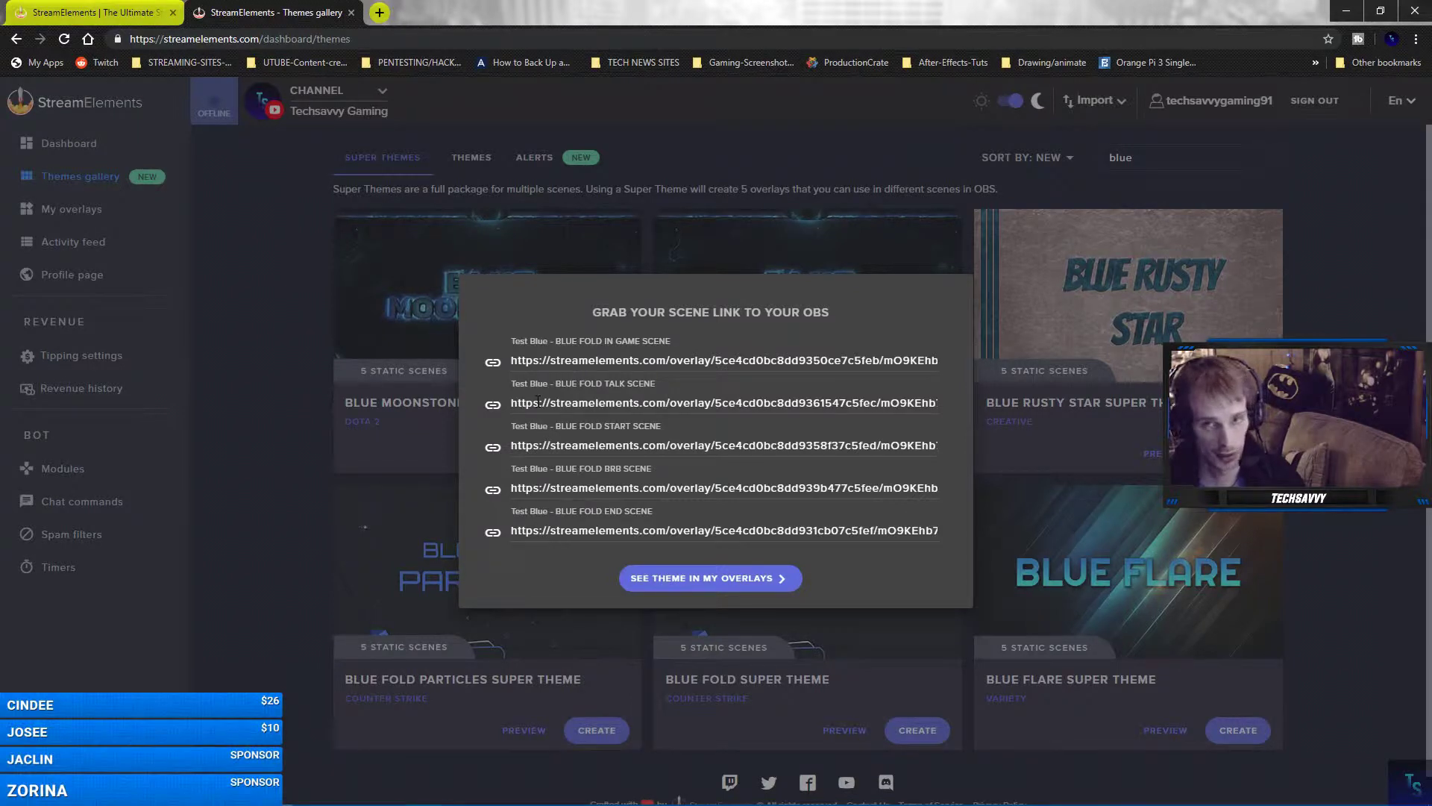
pyautogui.click(731, 579)
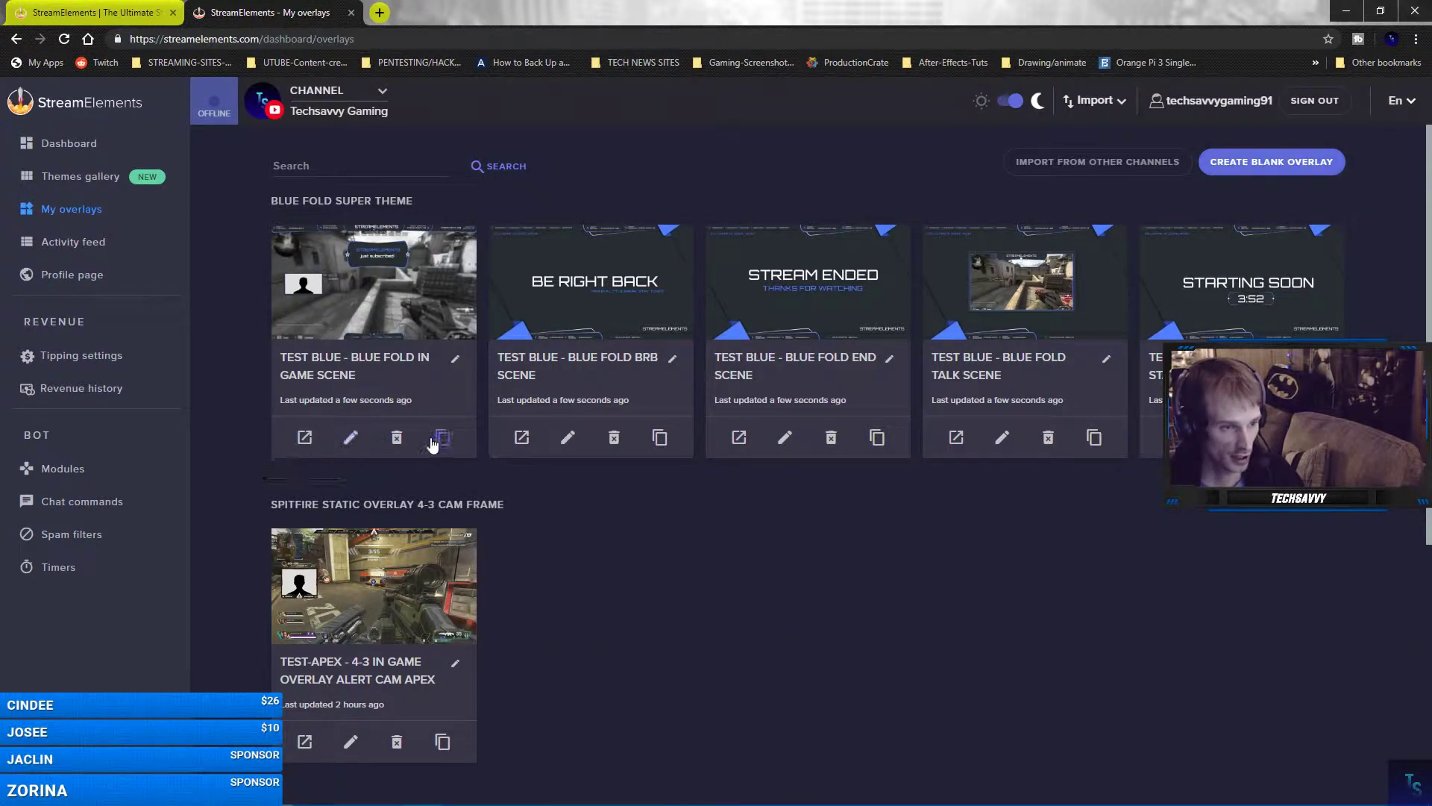
# Open the Test Blue in-game scene for editing, fit it to the view, and select the AlertBox 32 layer.
pyautogui.click(347, 440)
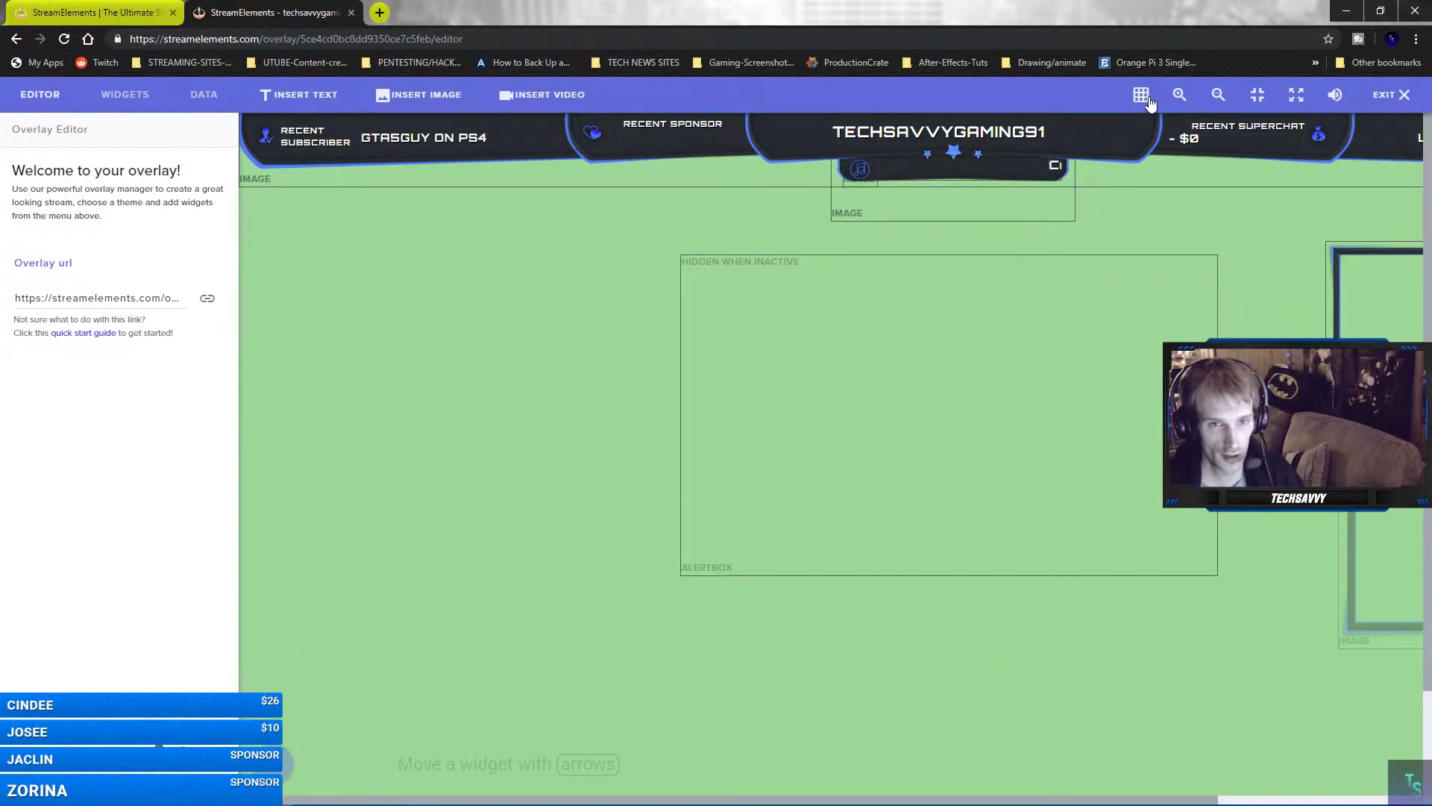
pyautogui.click(1260, 97)
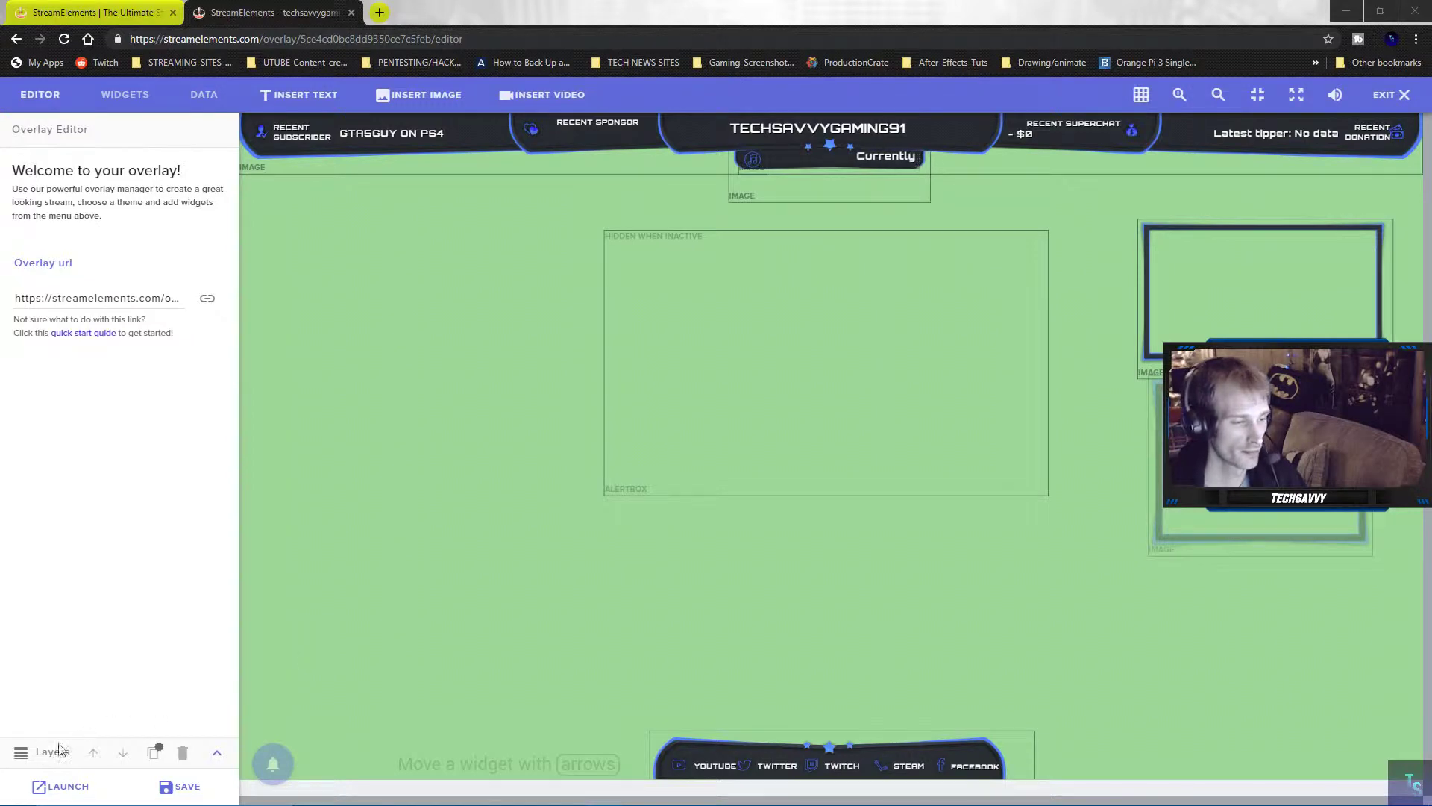
pyautogui.click(35, 751)
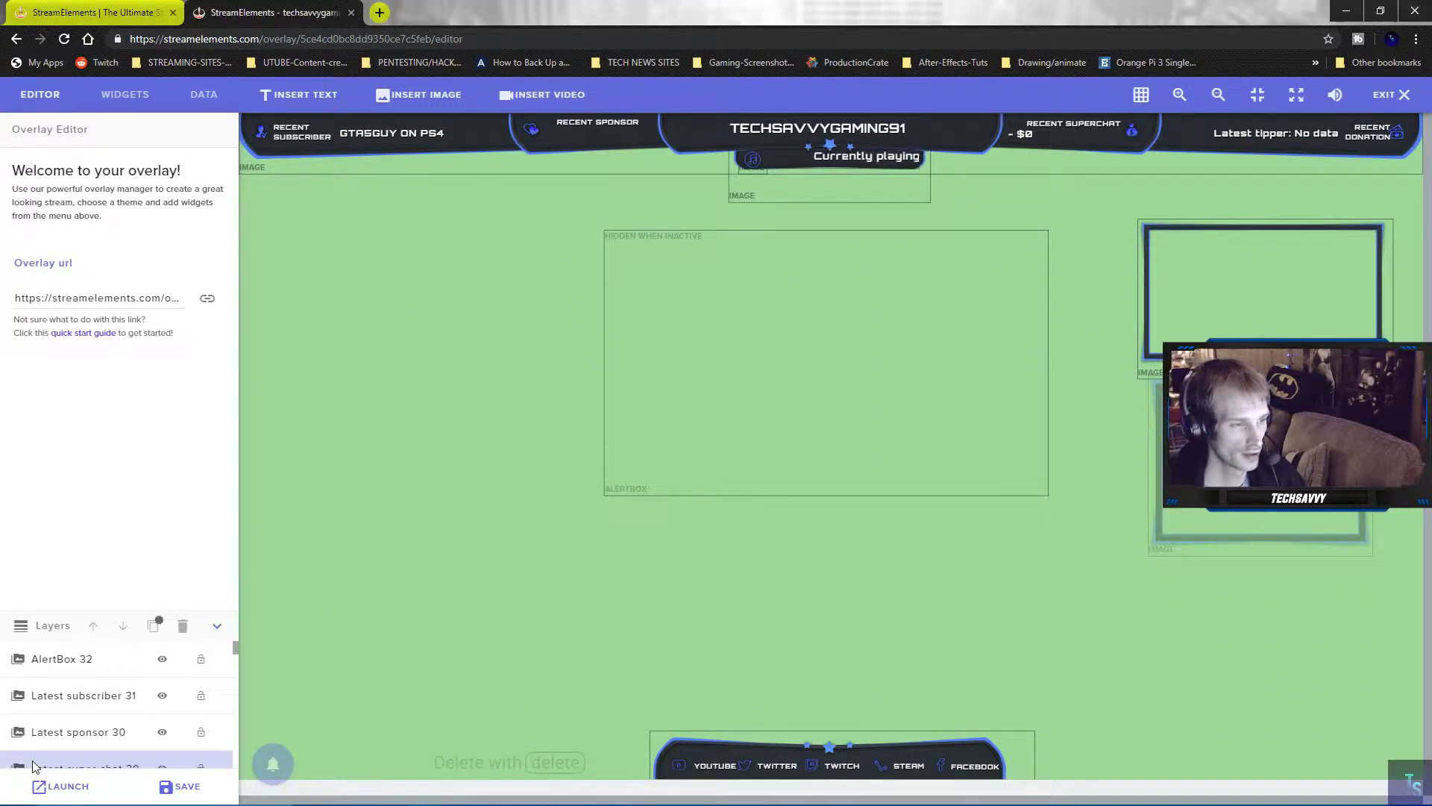
pyautogui.click(93, 666)
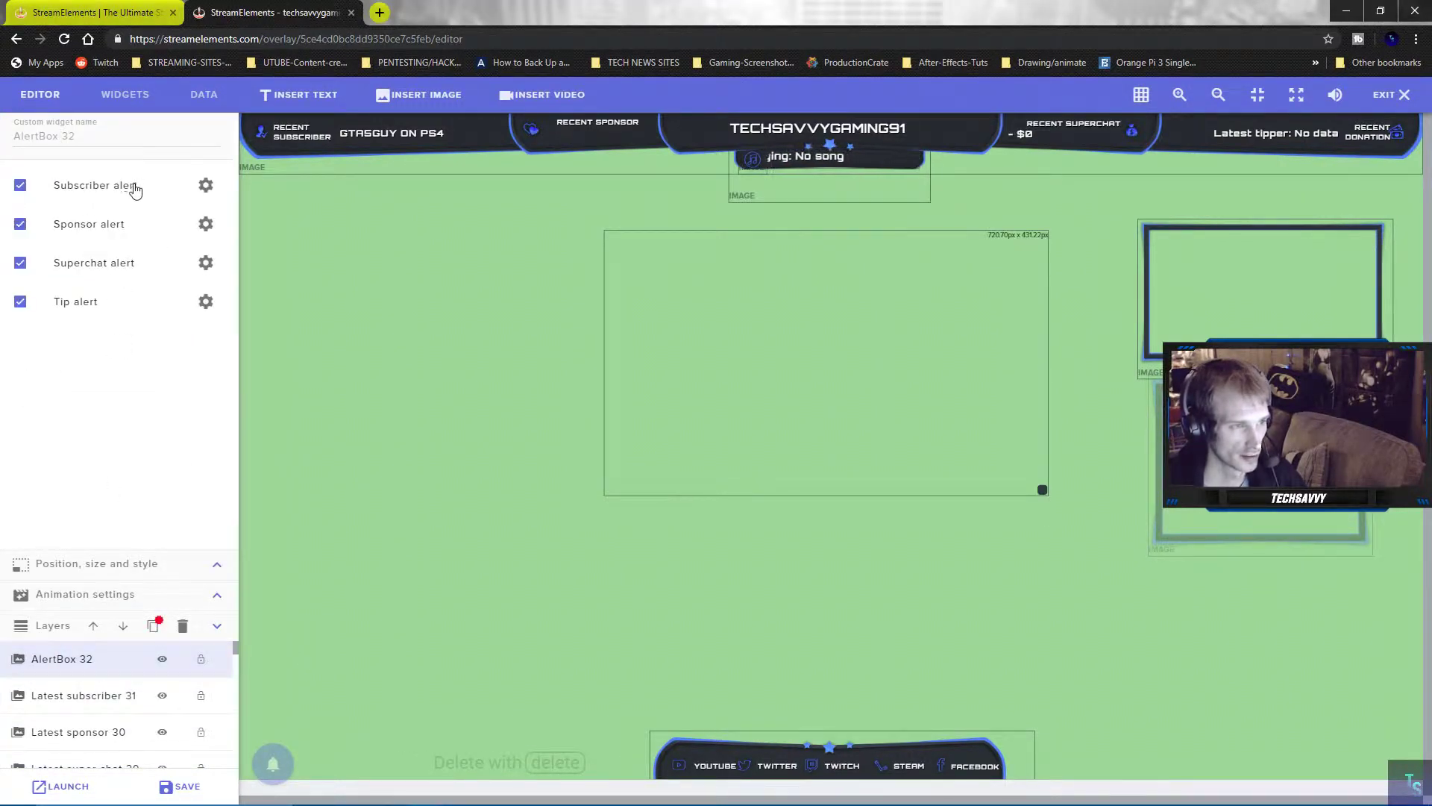
# Emulate a subscriber event in the overlay editor to test the alert, keeping the browser window maximized at the end.
pyautogui.click(1380, 10)
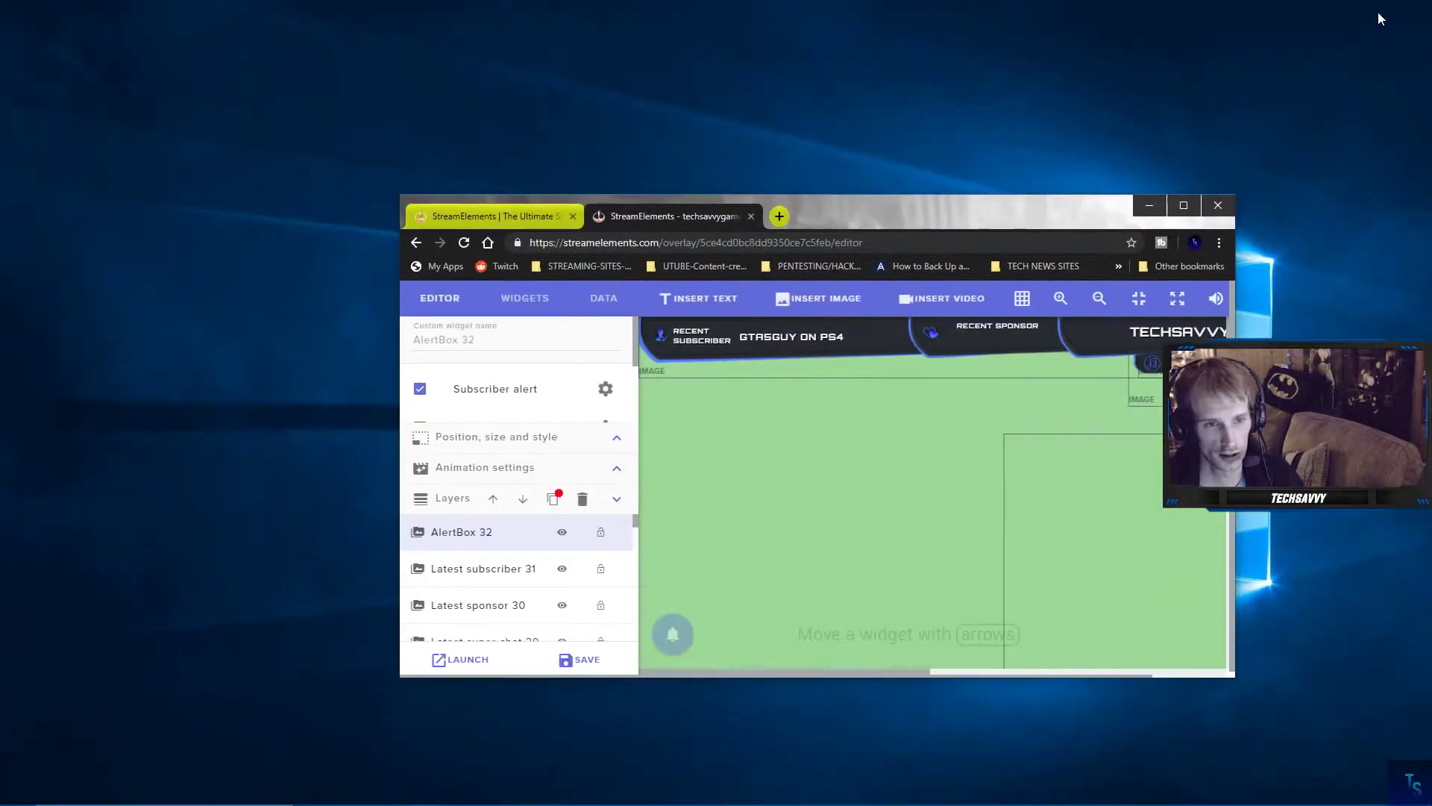
pyautogui.moveTo(674, 634)
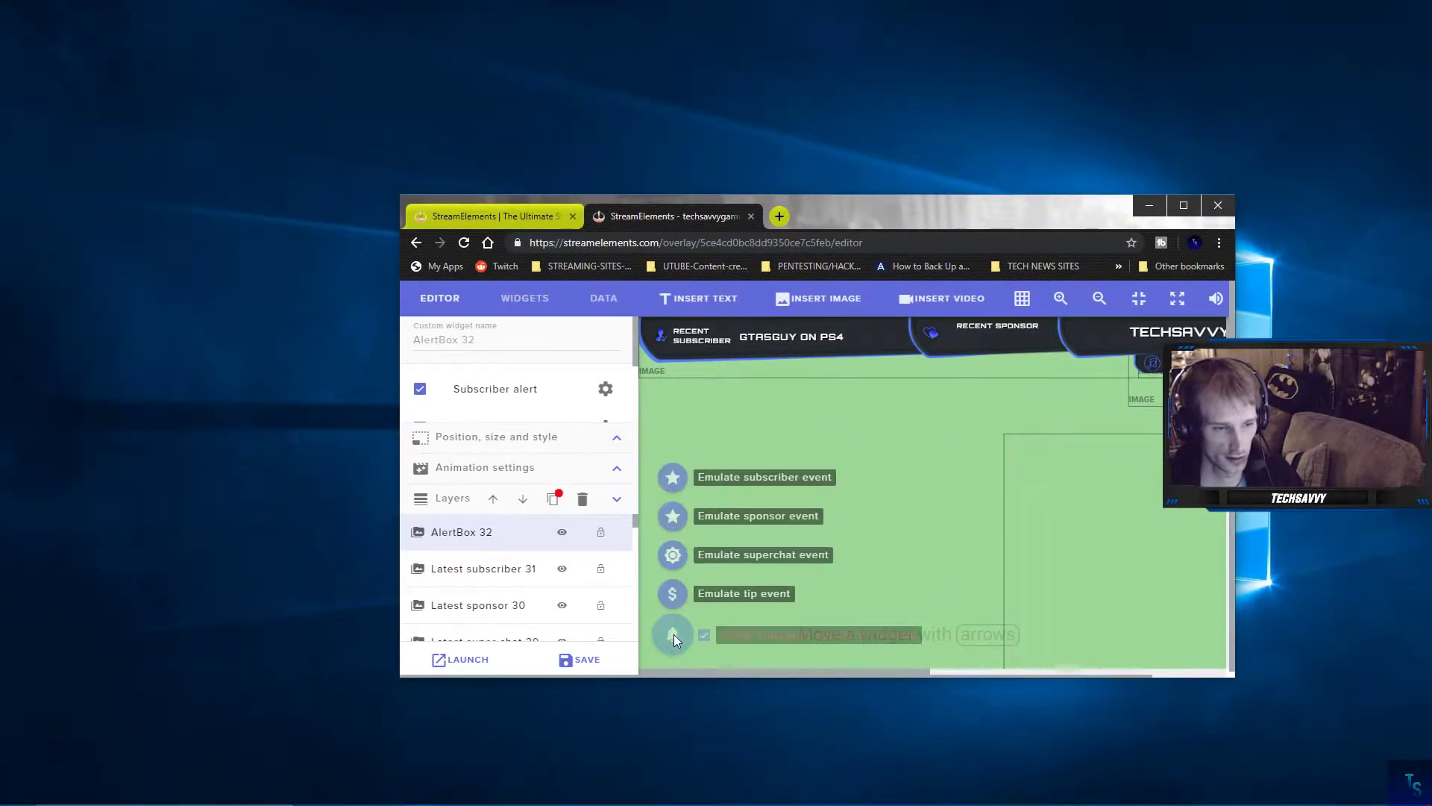
pyautogui.moveTo(686, 531)
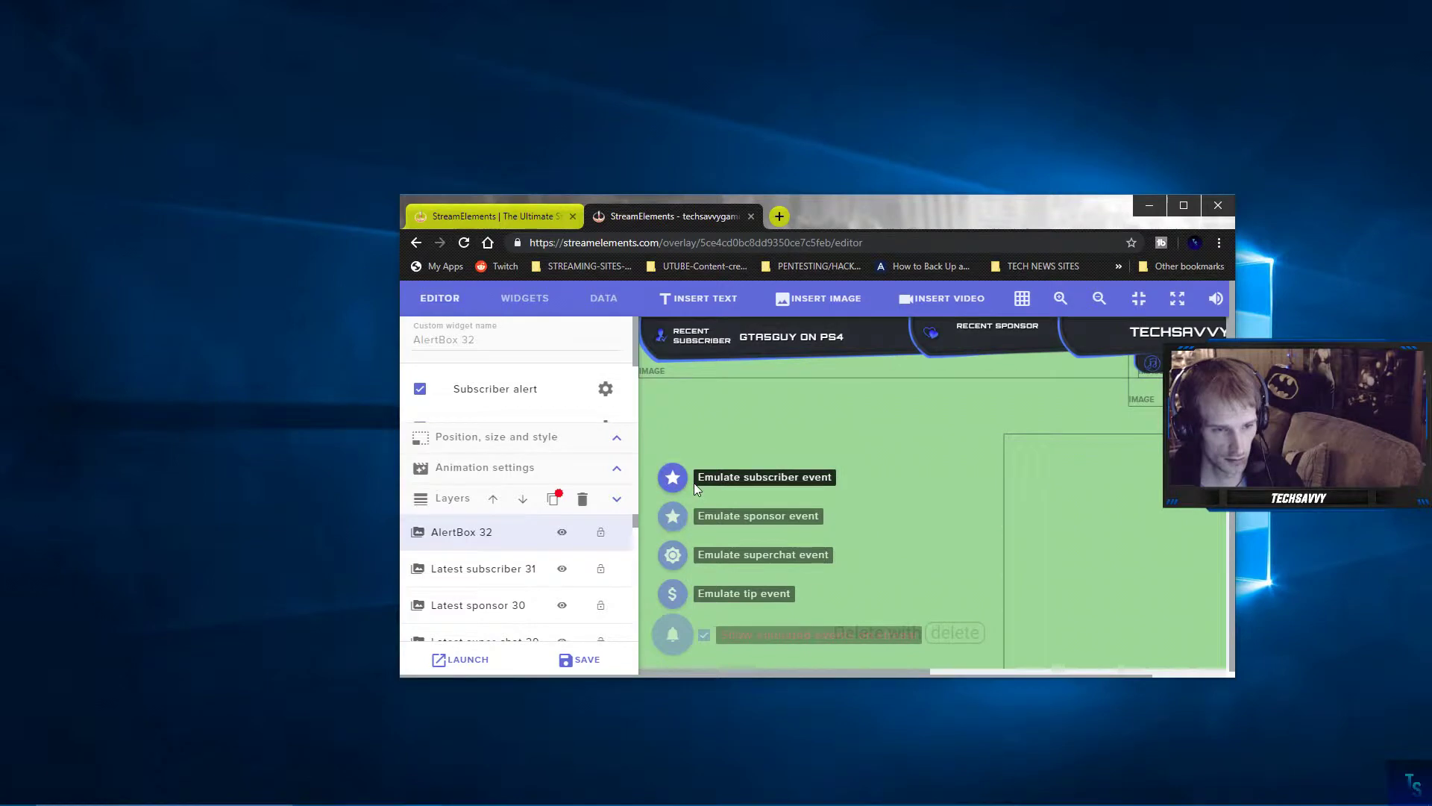
pyautogui.click(675, 479)
pyautogui.click(1148, 205)
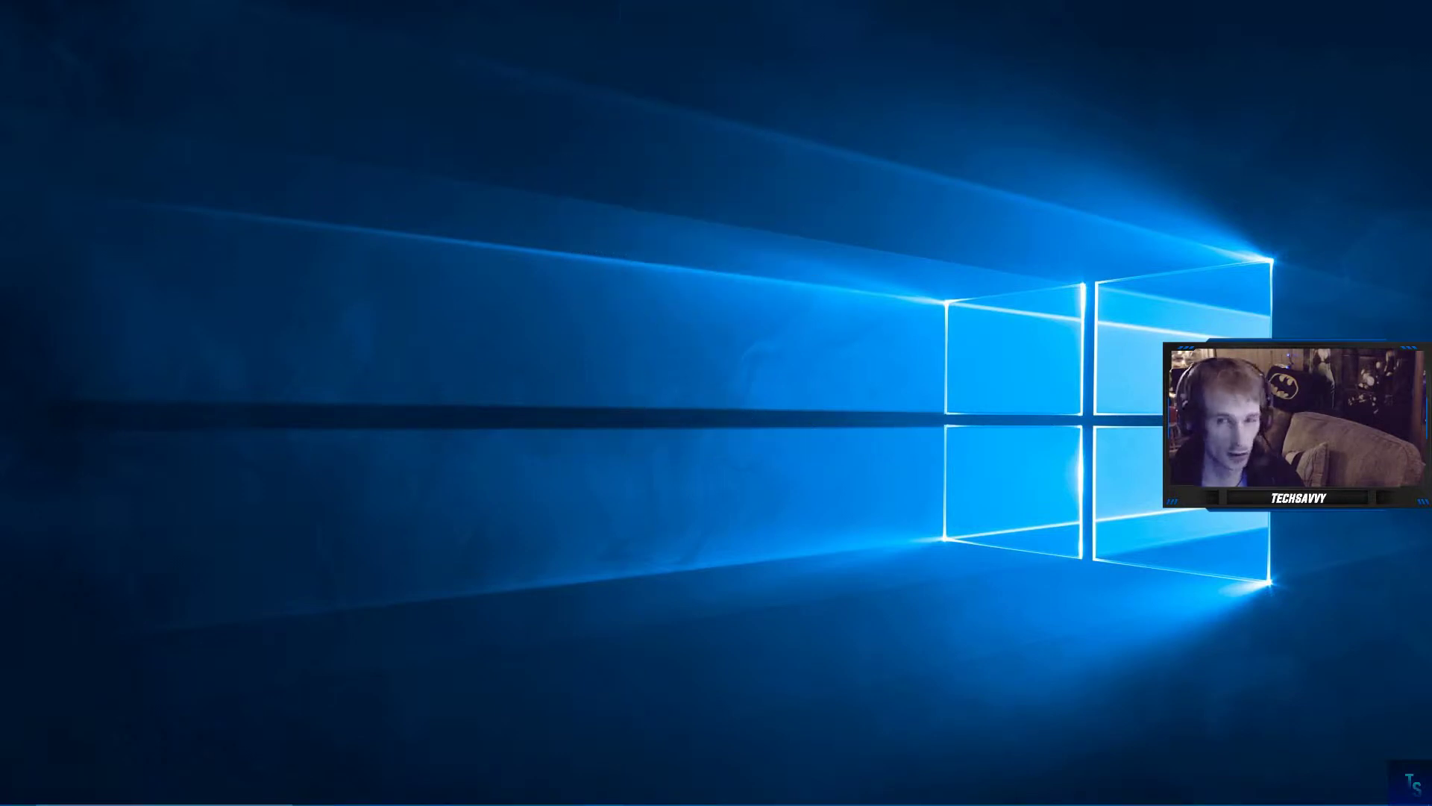
pyautogui.click(422, 795)
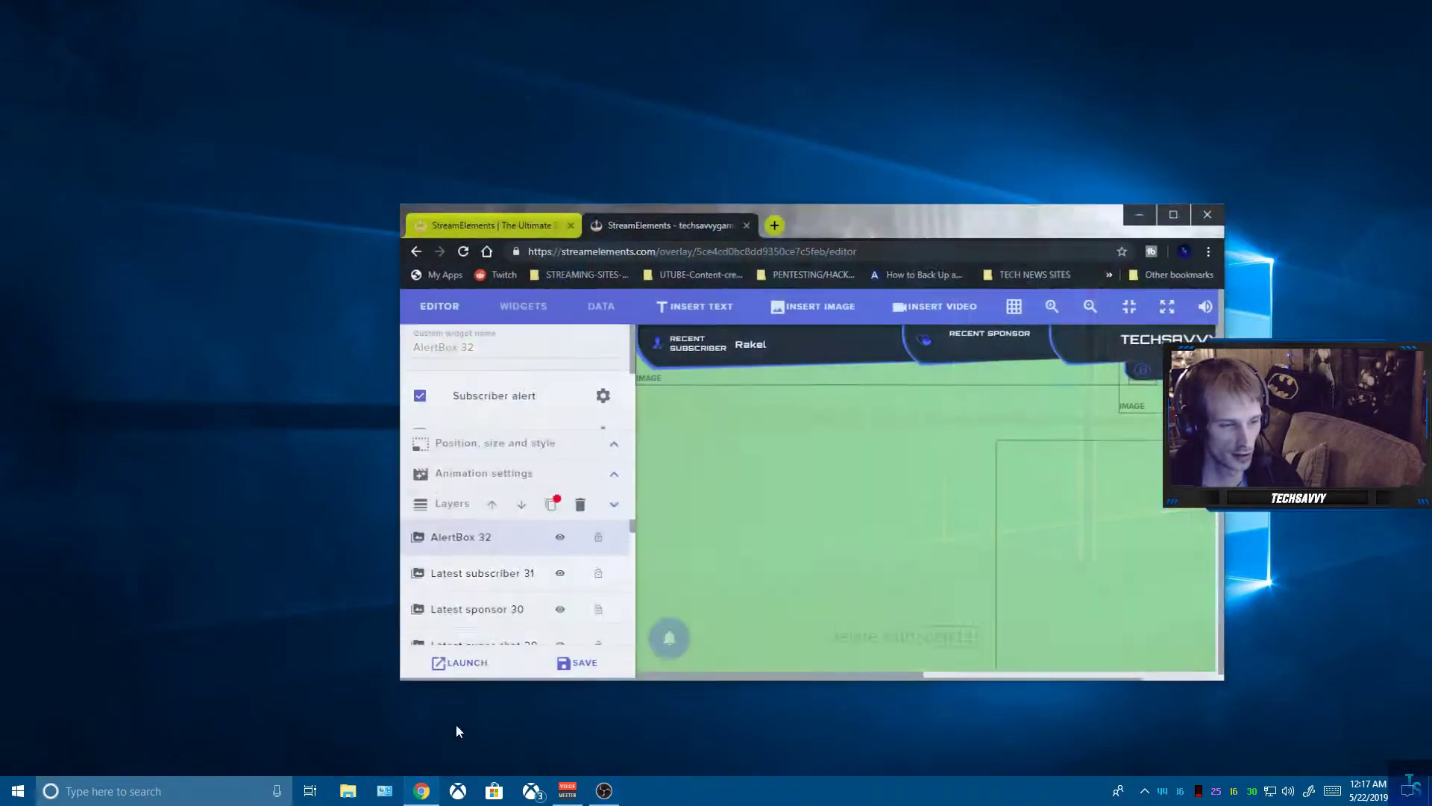
pyautogui.click(1184, 205)
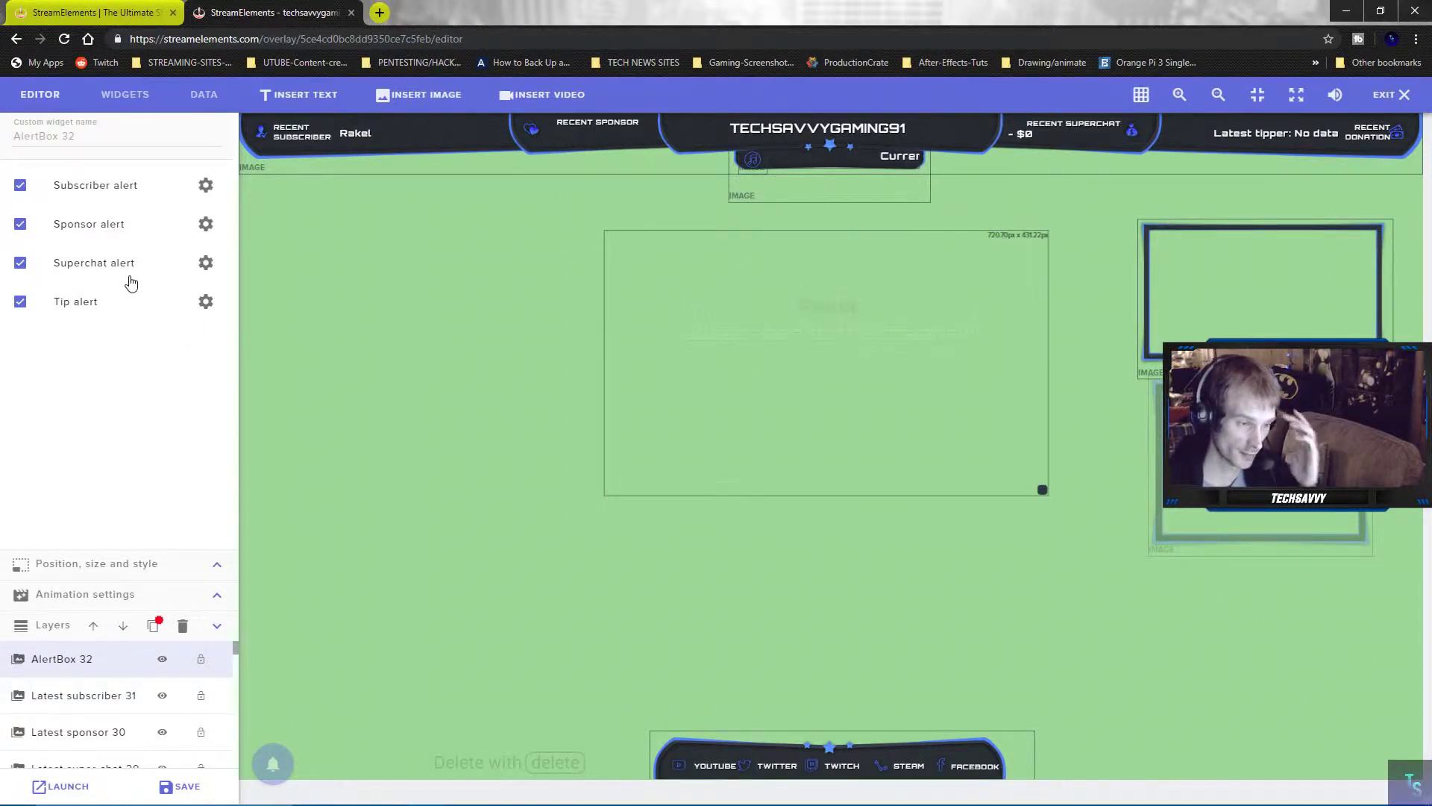
# Show the alert box's position, size and style settings and look through the overlay's list of layers.
pyautogui.scroll(-1, 112, 694)
pyautogui.click(218, 564)
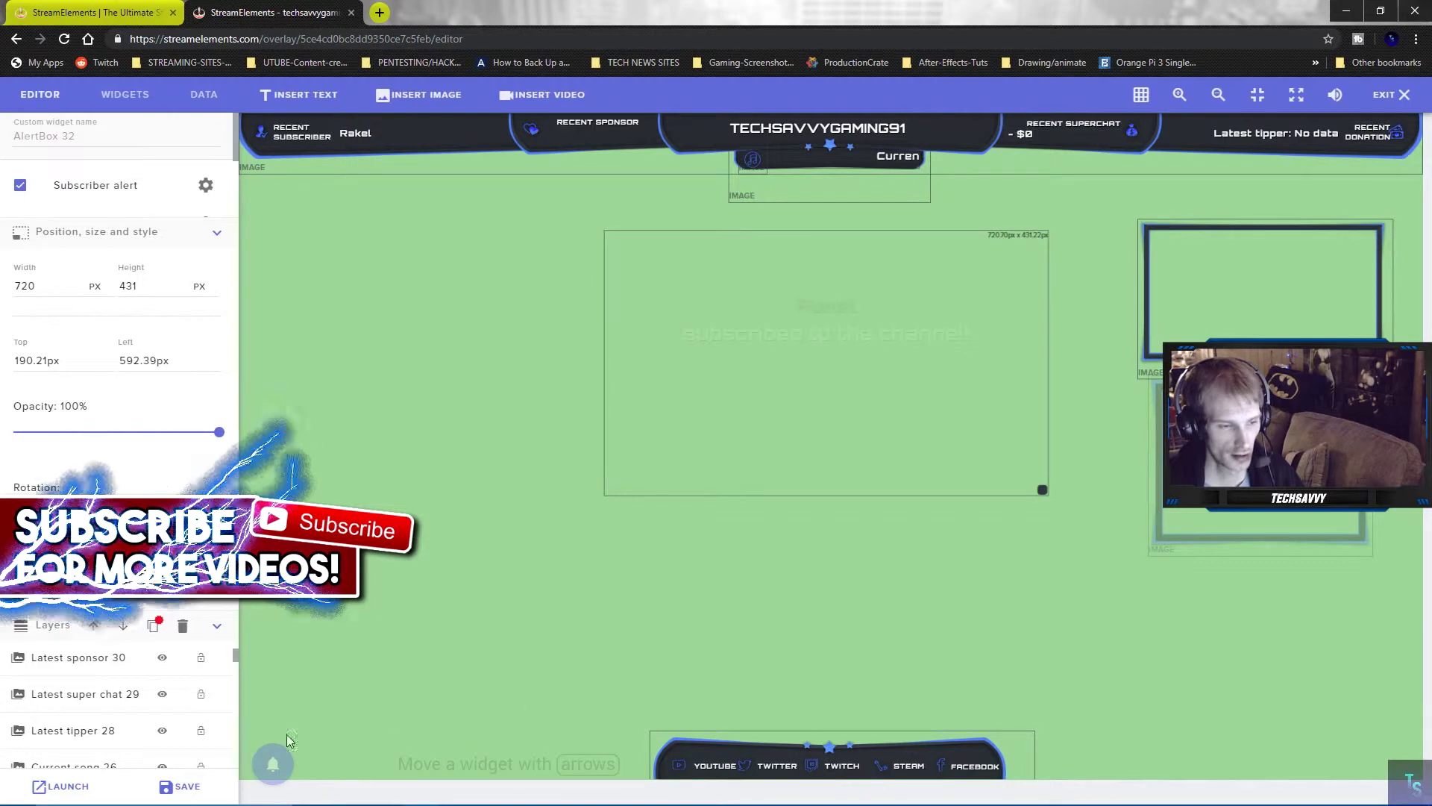
pyautogui.scroll(-6, 96, 719)
pyautogui.scroll(-8, 95, 719)
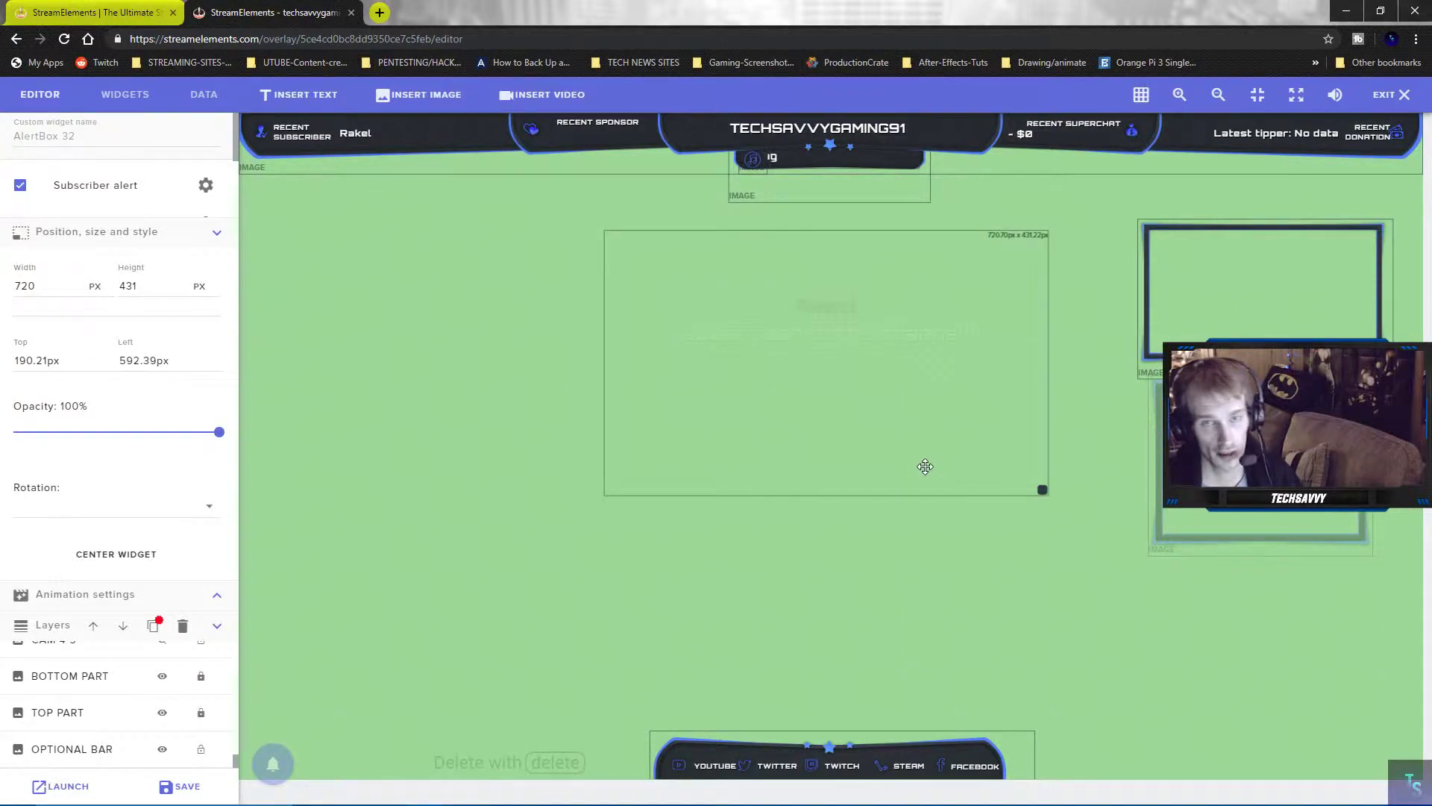
# Inspect the OPTIONAL BAR layer's image settings and look back through the layers to the widget and social icons.
pyautogui.click(43, 753)
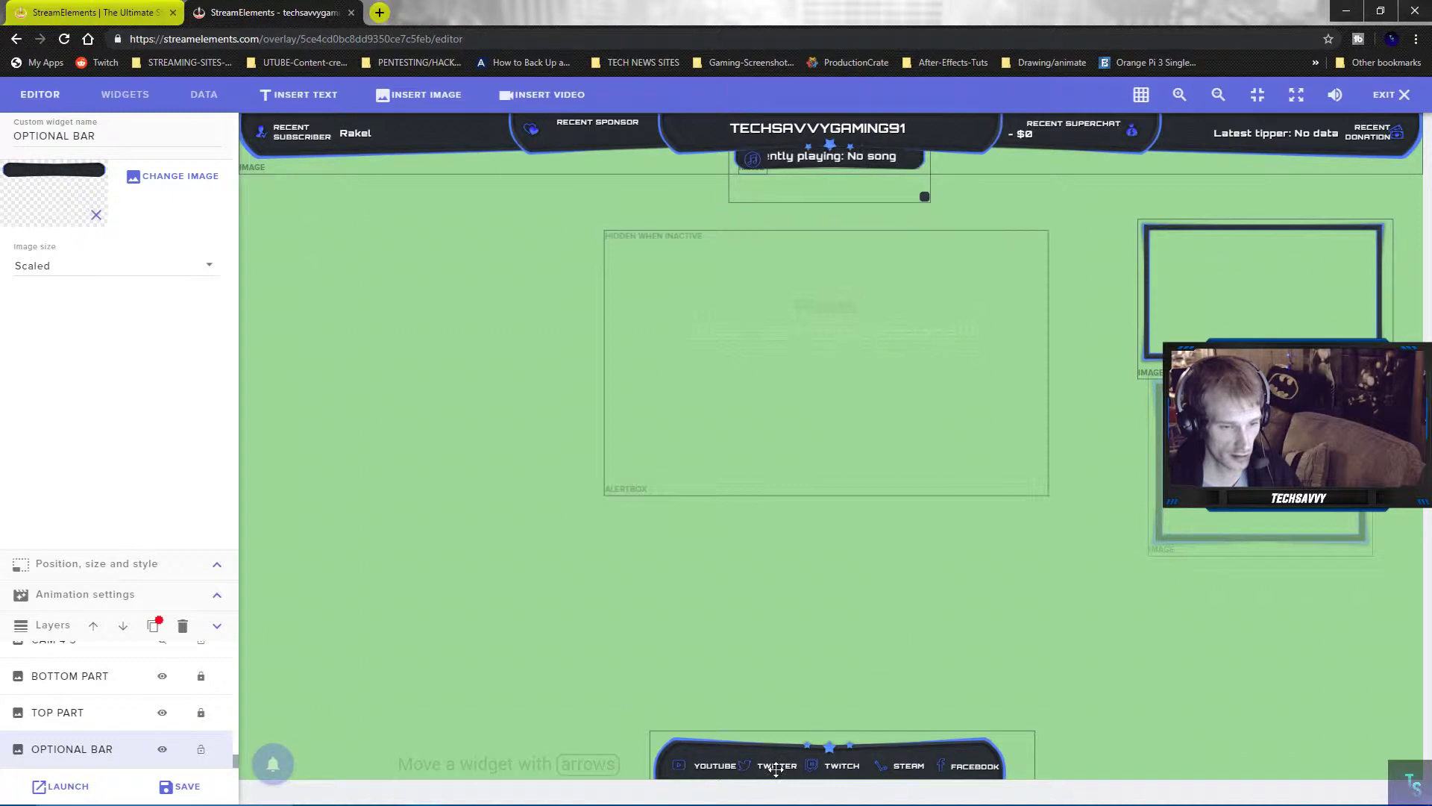
pyautogui.click(142, 717)
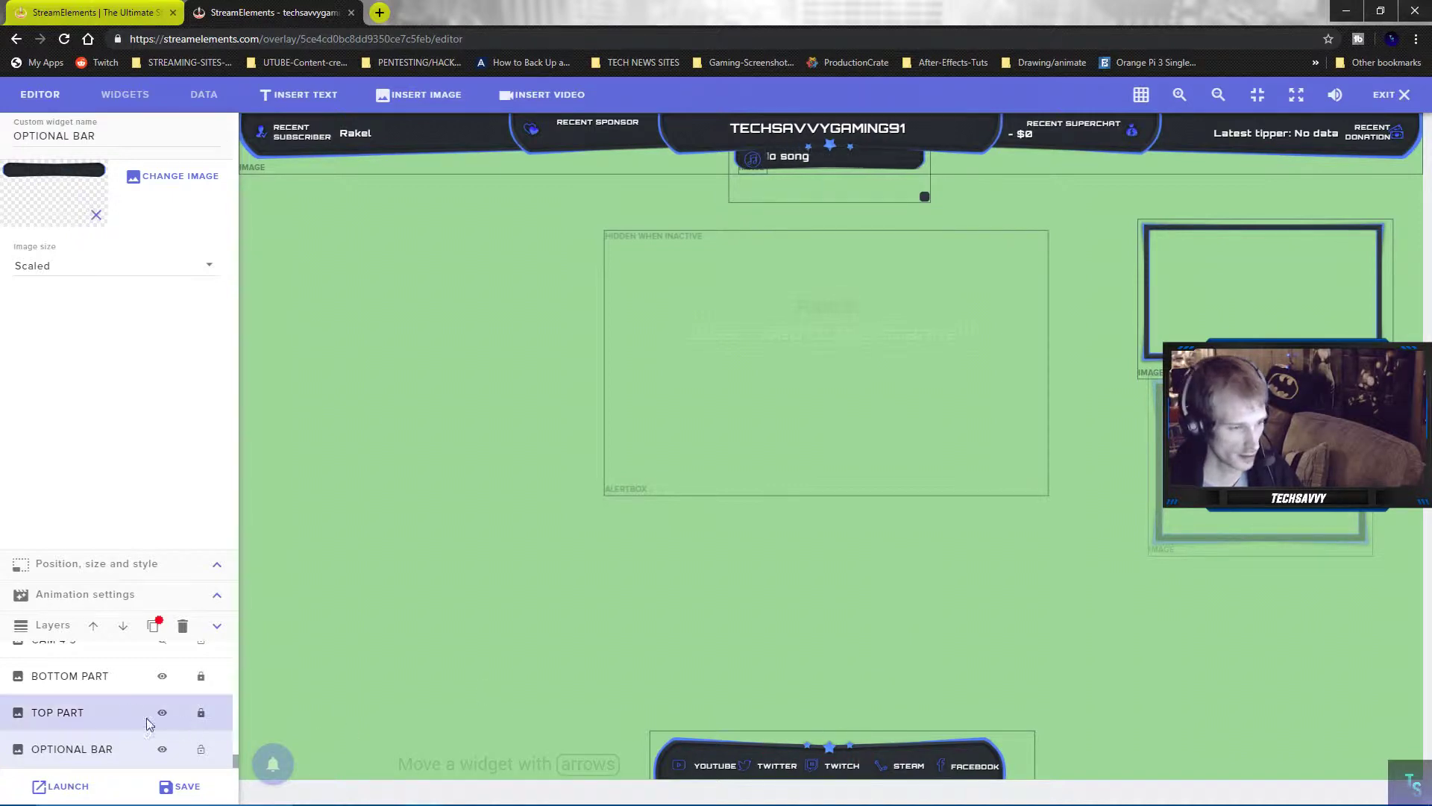
pyautogui.scroll(4, 97, 710)
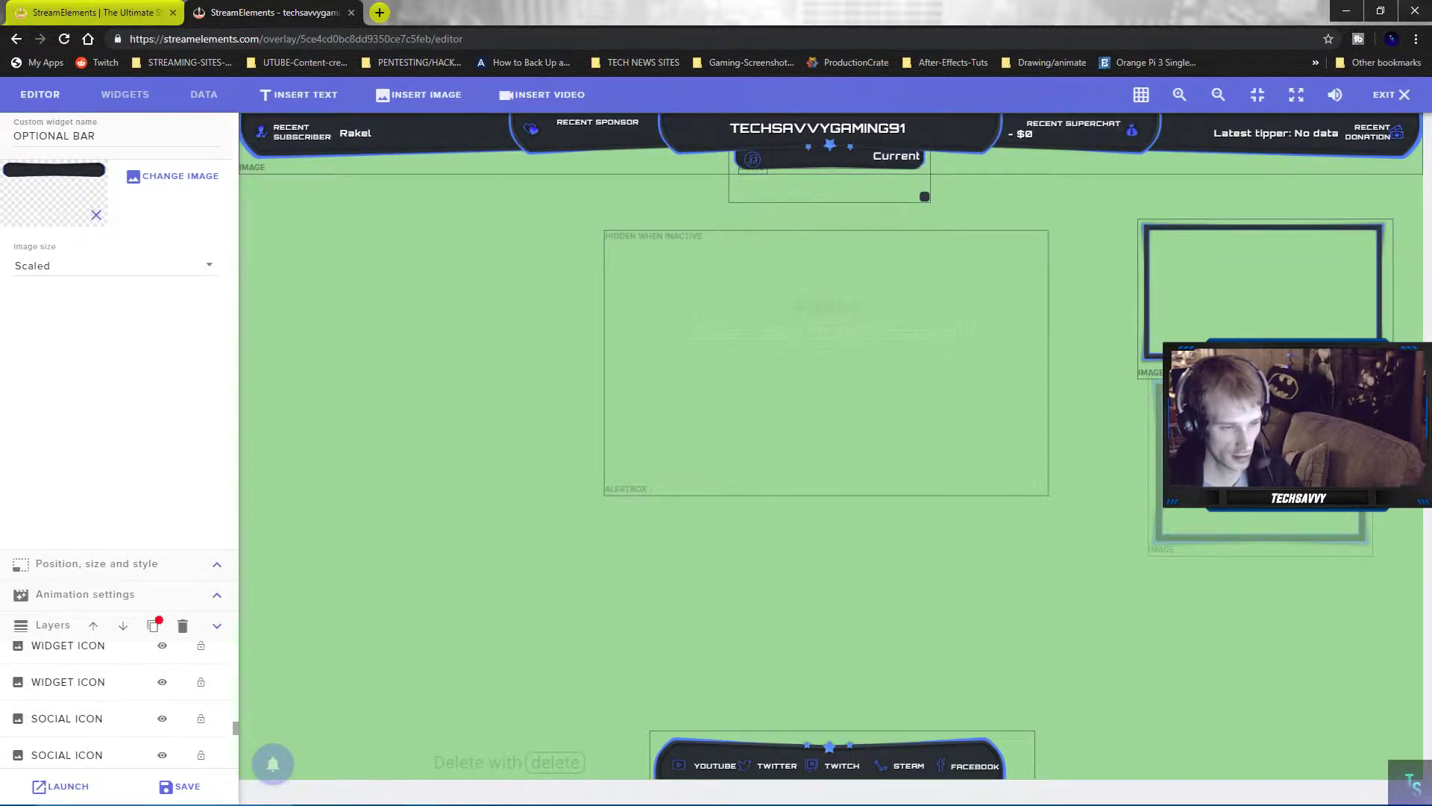
# Change the message of the YOUTUBE text widget in the lower social bar to "Techsavvy", then select the BOTTOM PART image.
pyautogui.click(720, 764)
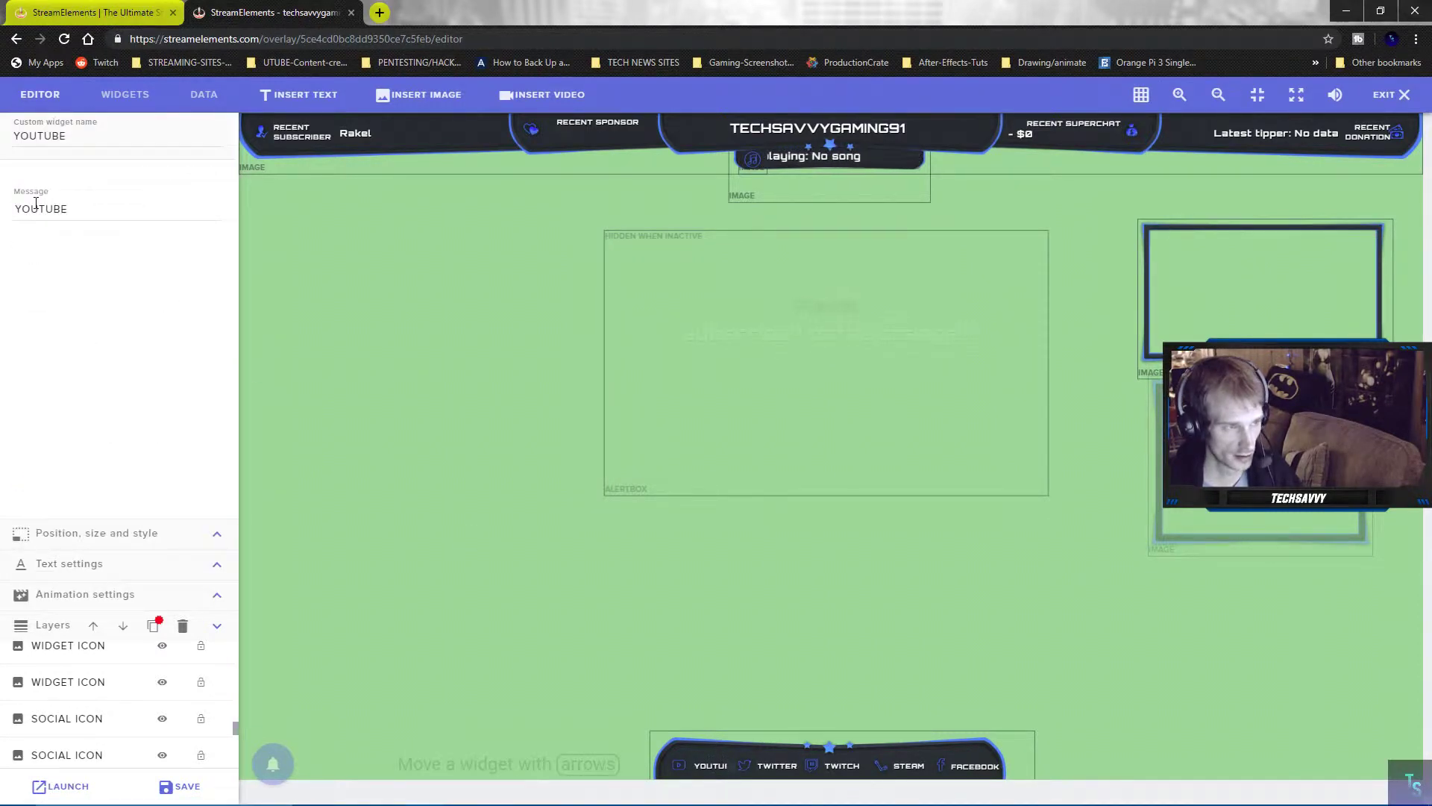
pyautogui.doubleClick(66, 209)
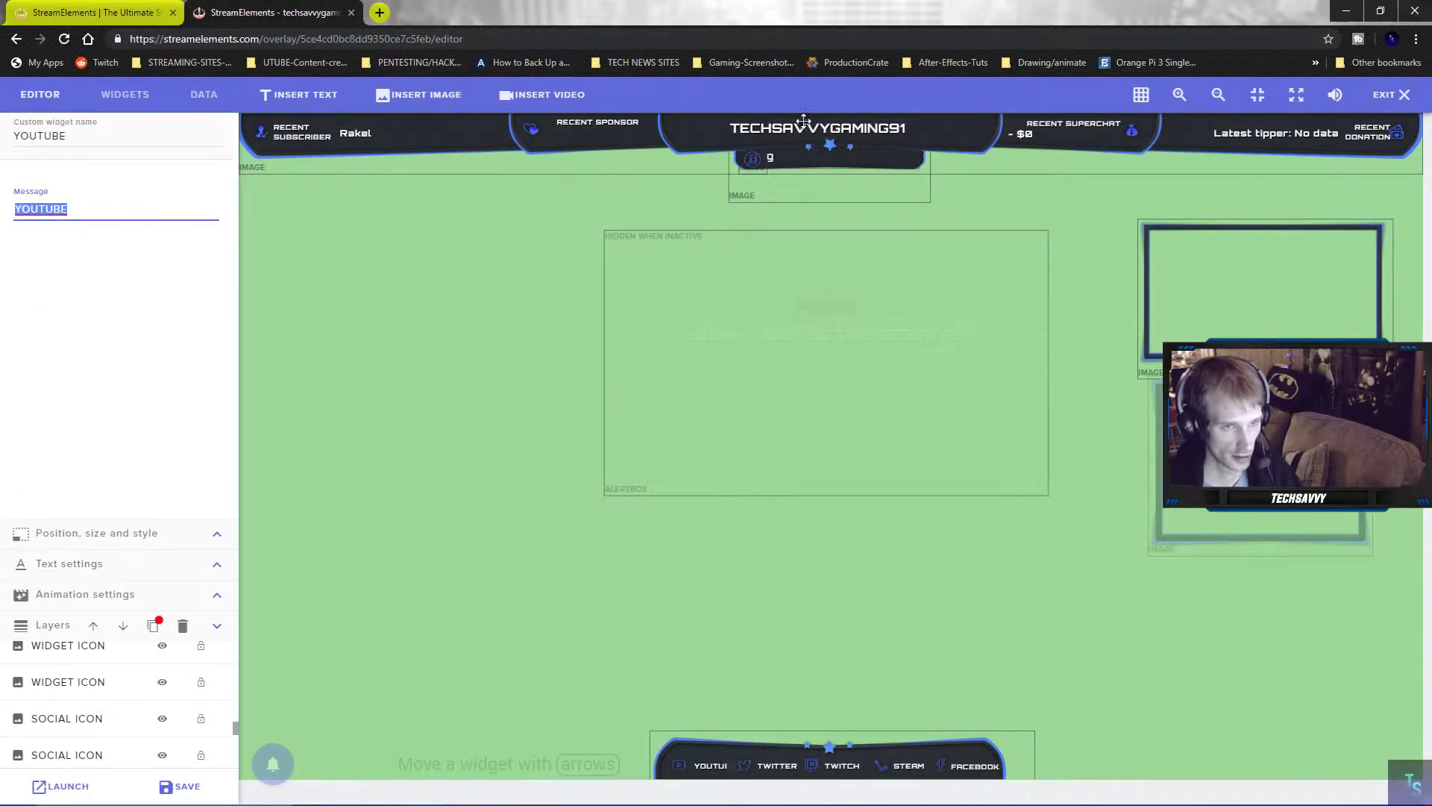
pyautogui.press('BackSpace')
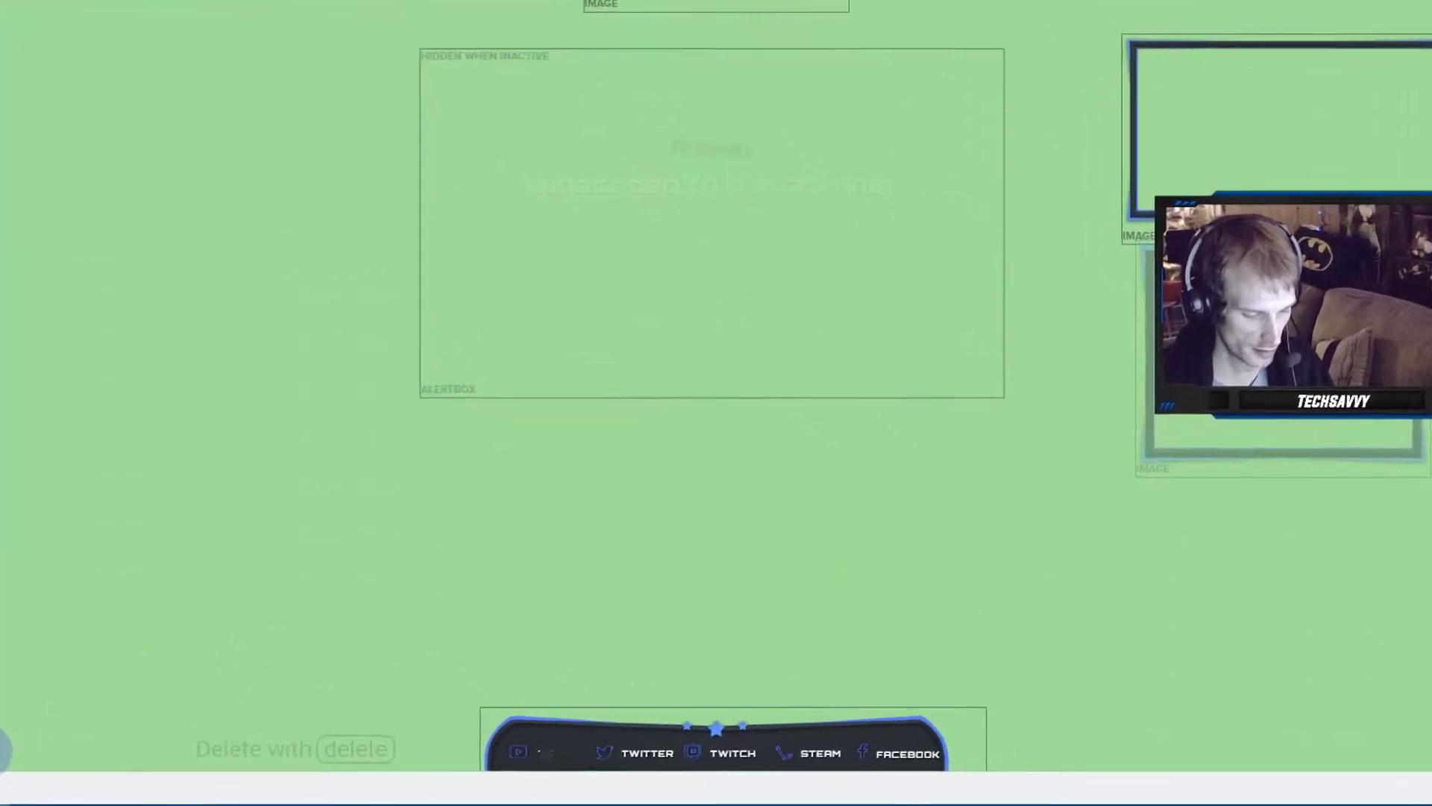
pyautogui.write('TECHGAMING')
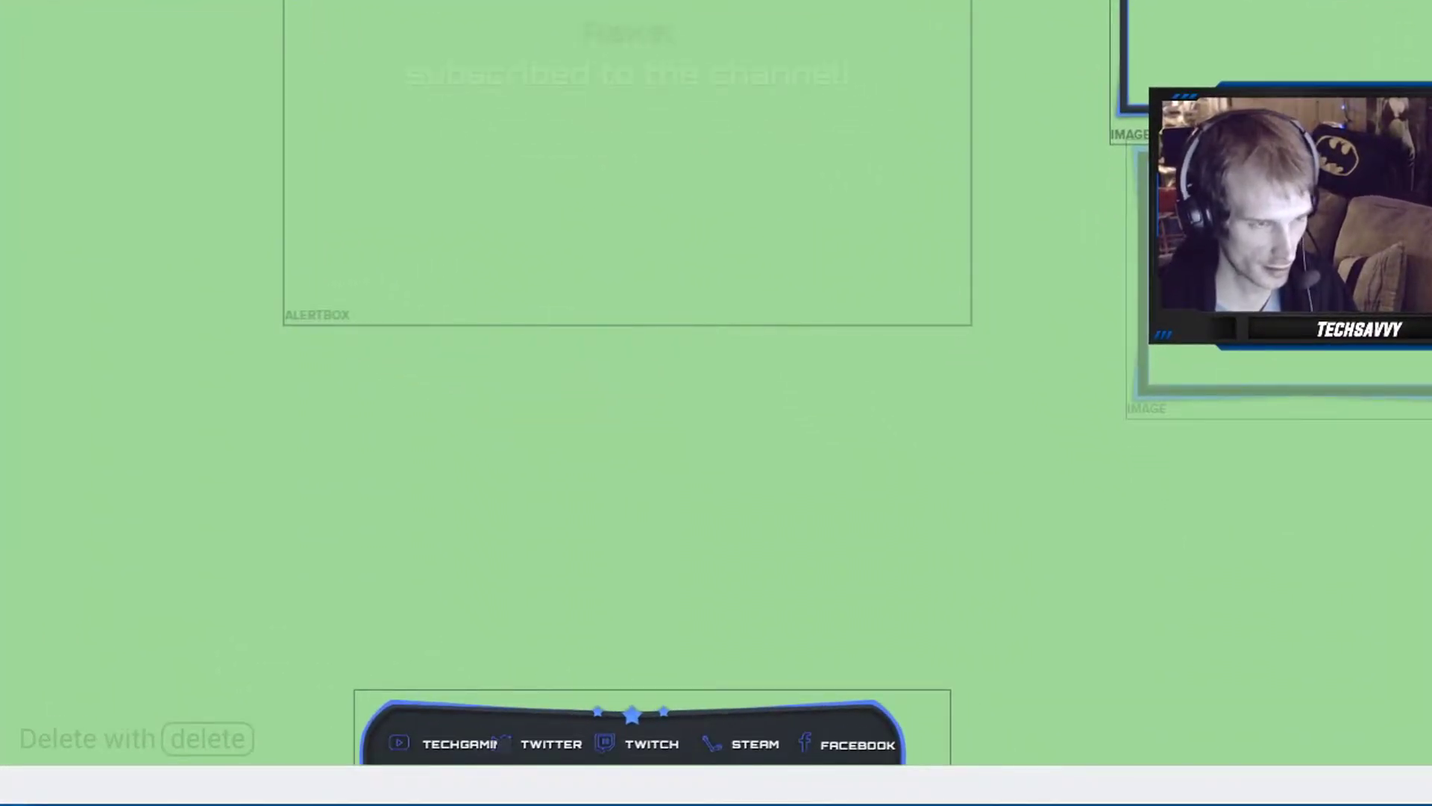
pyautogui.press('BackSpace')
pyautogui.press('BackSpace')
pyautogui.press('BackSpace')
pyautogui.press('BackSpace')
pyautogui.press('BackSpace')
pyautogui.press('BackSpace')
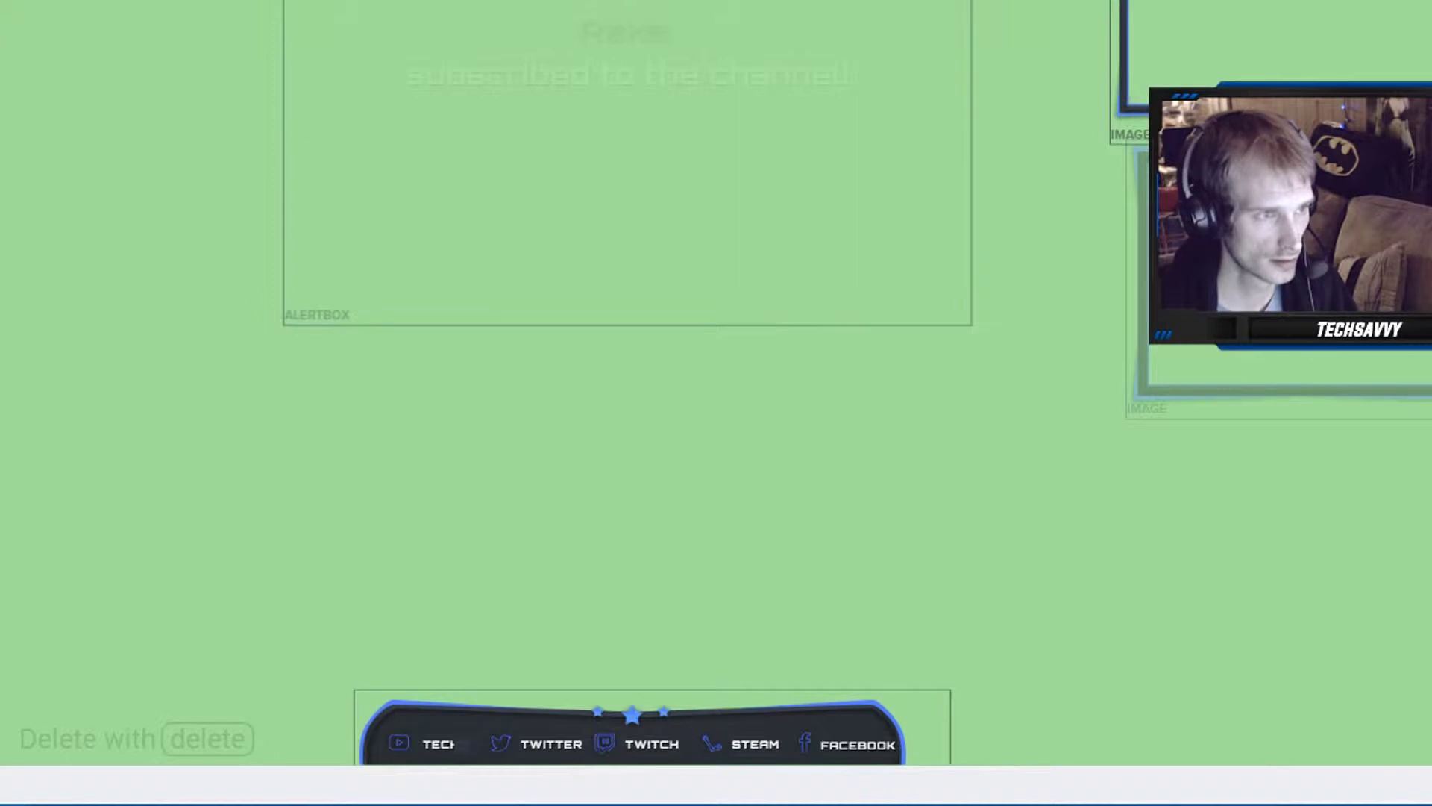
pyautogui.write('SAVVY')
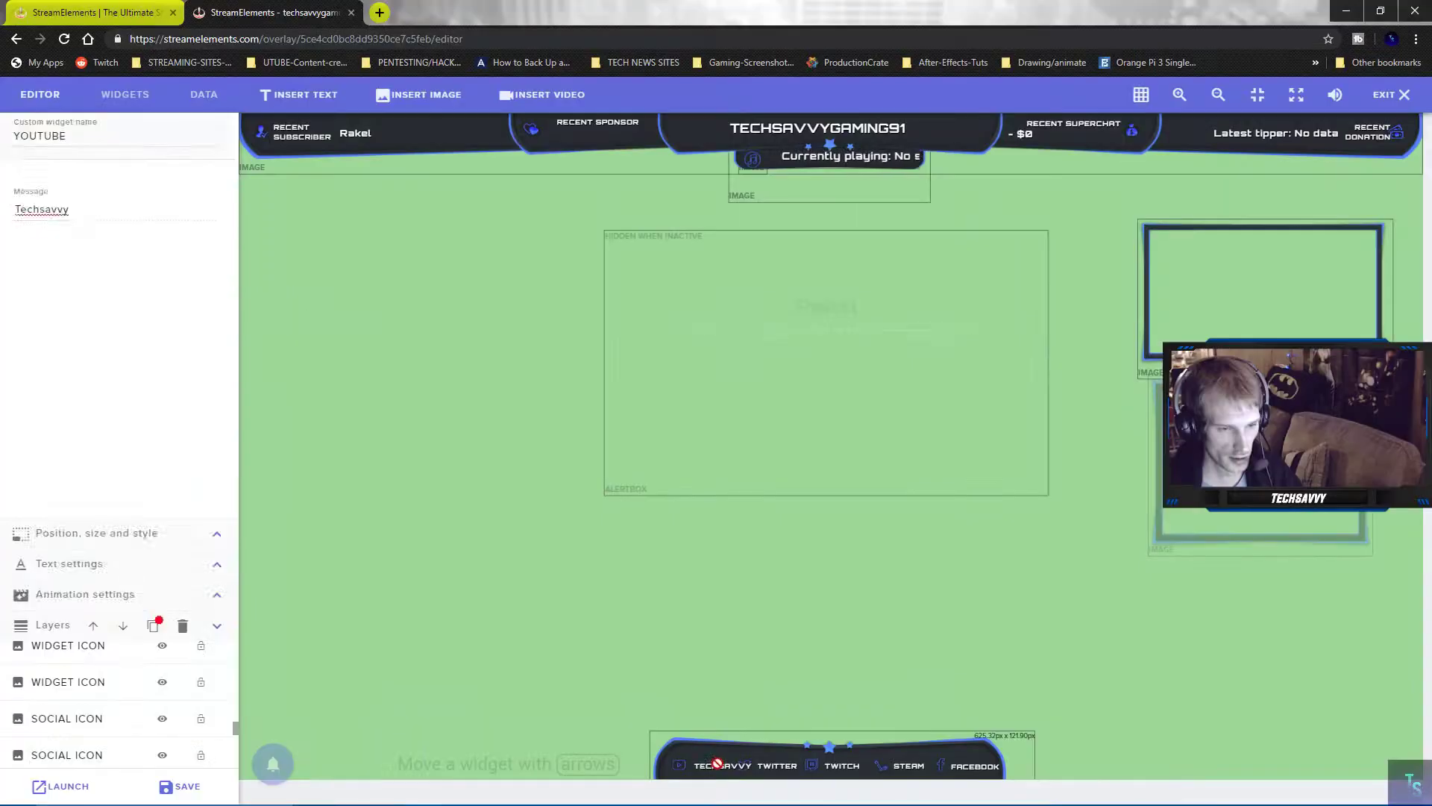
pyautogui.click(460, 739)
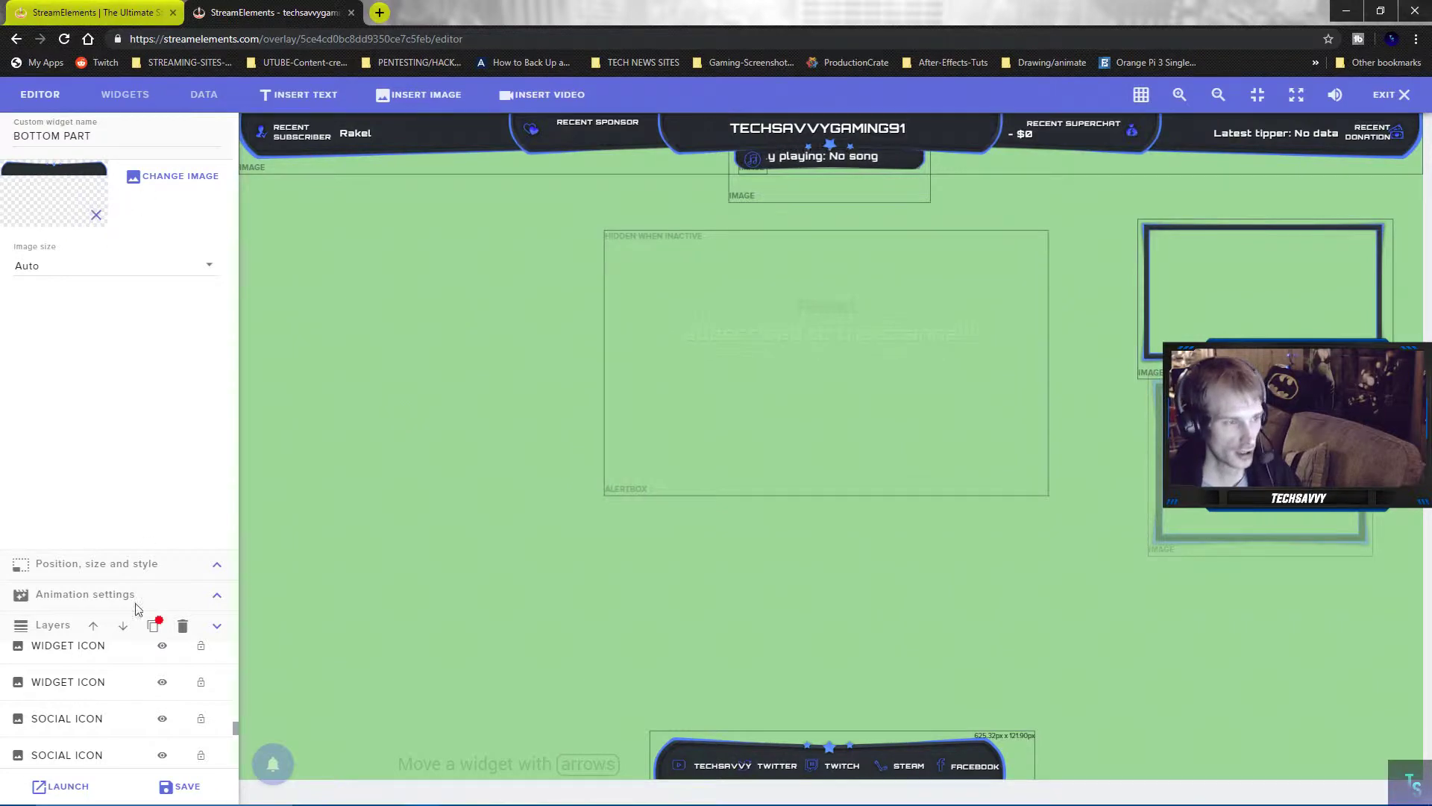
# Show the BOTTOM PART image's position, size and style settings, and view the overlay's export link options.
pyautogui.click(208, 576)
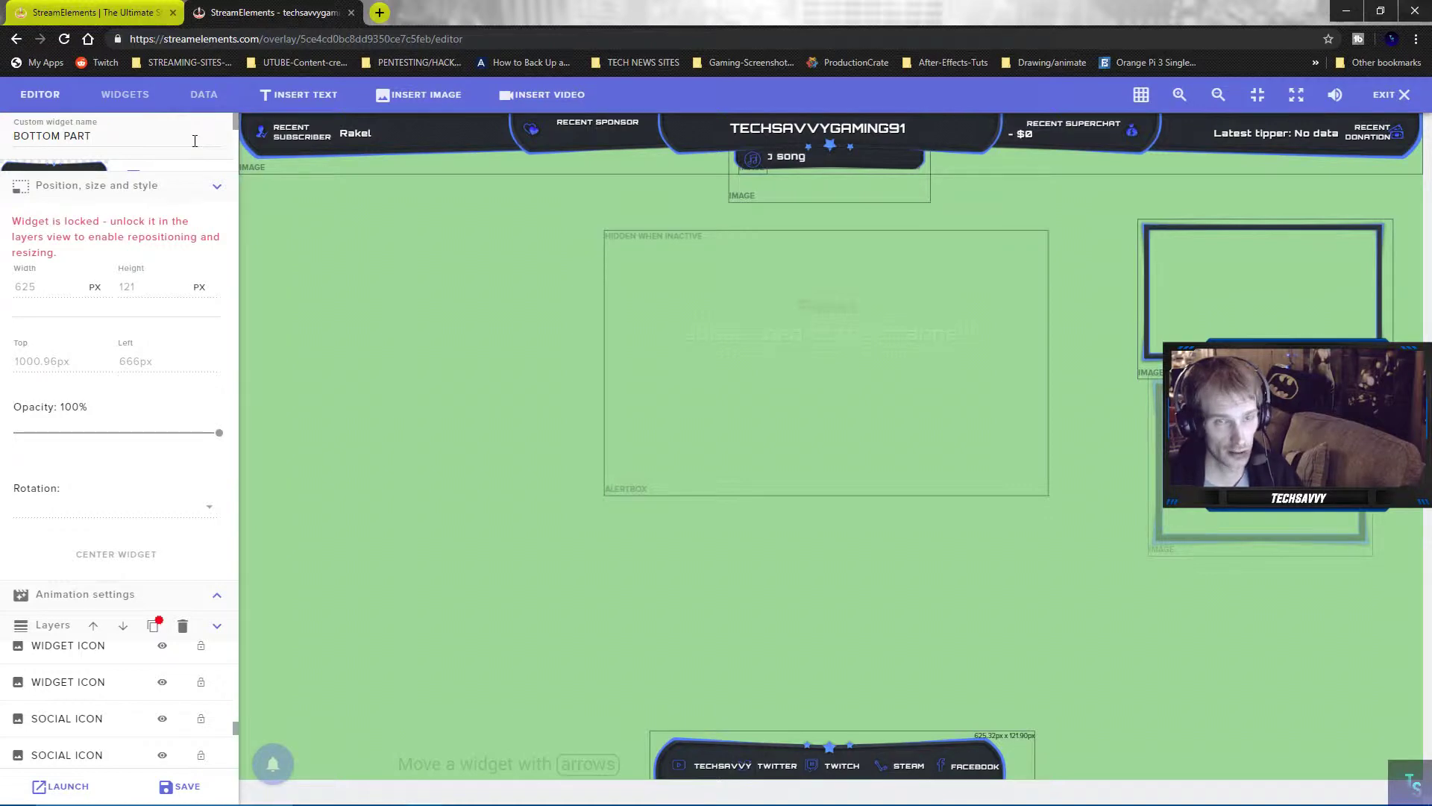
pyautogui.click(46, 789)
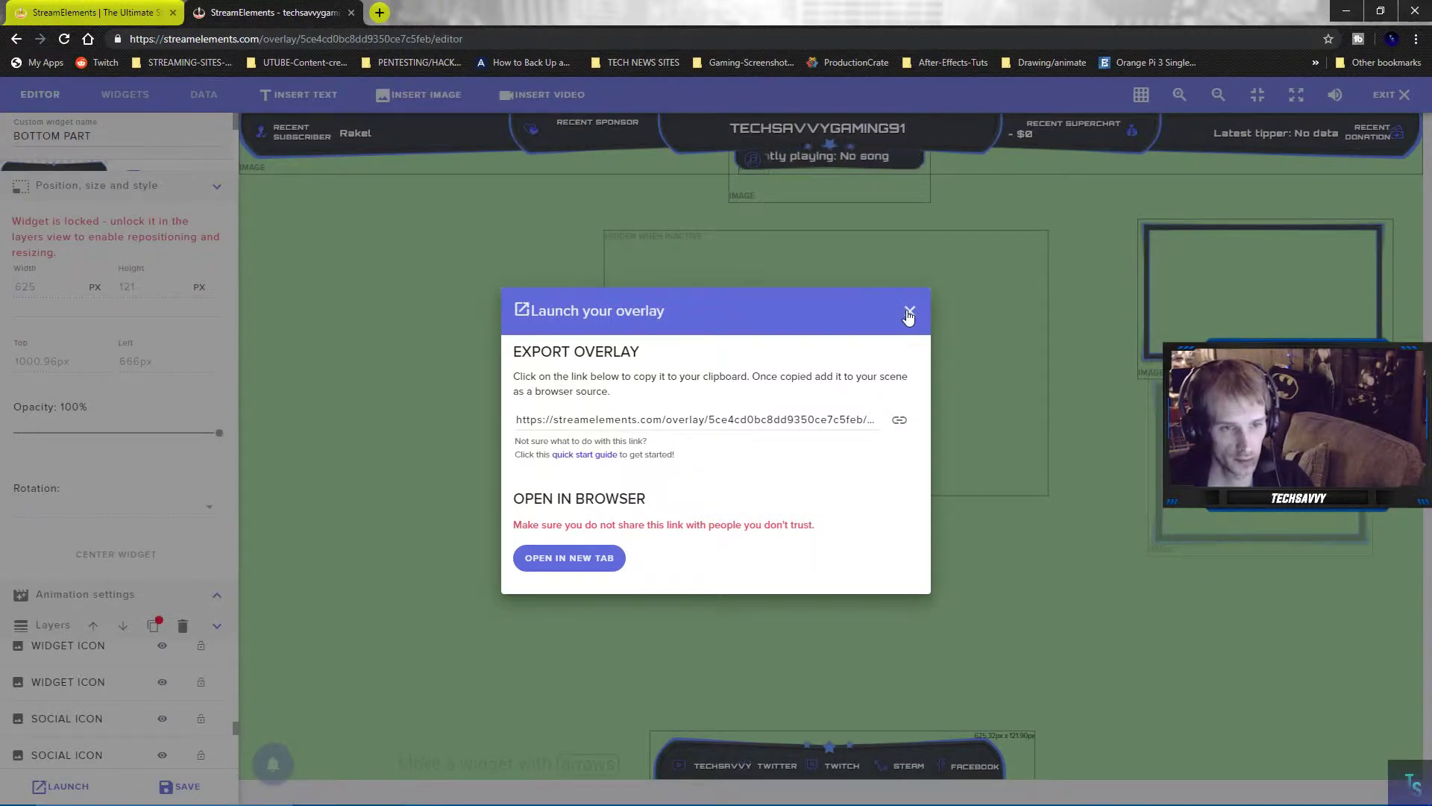
pyautogui.click(908, 313)
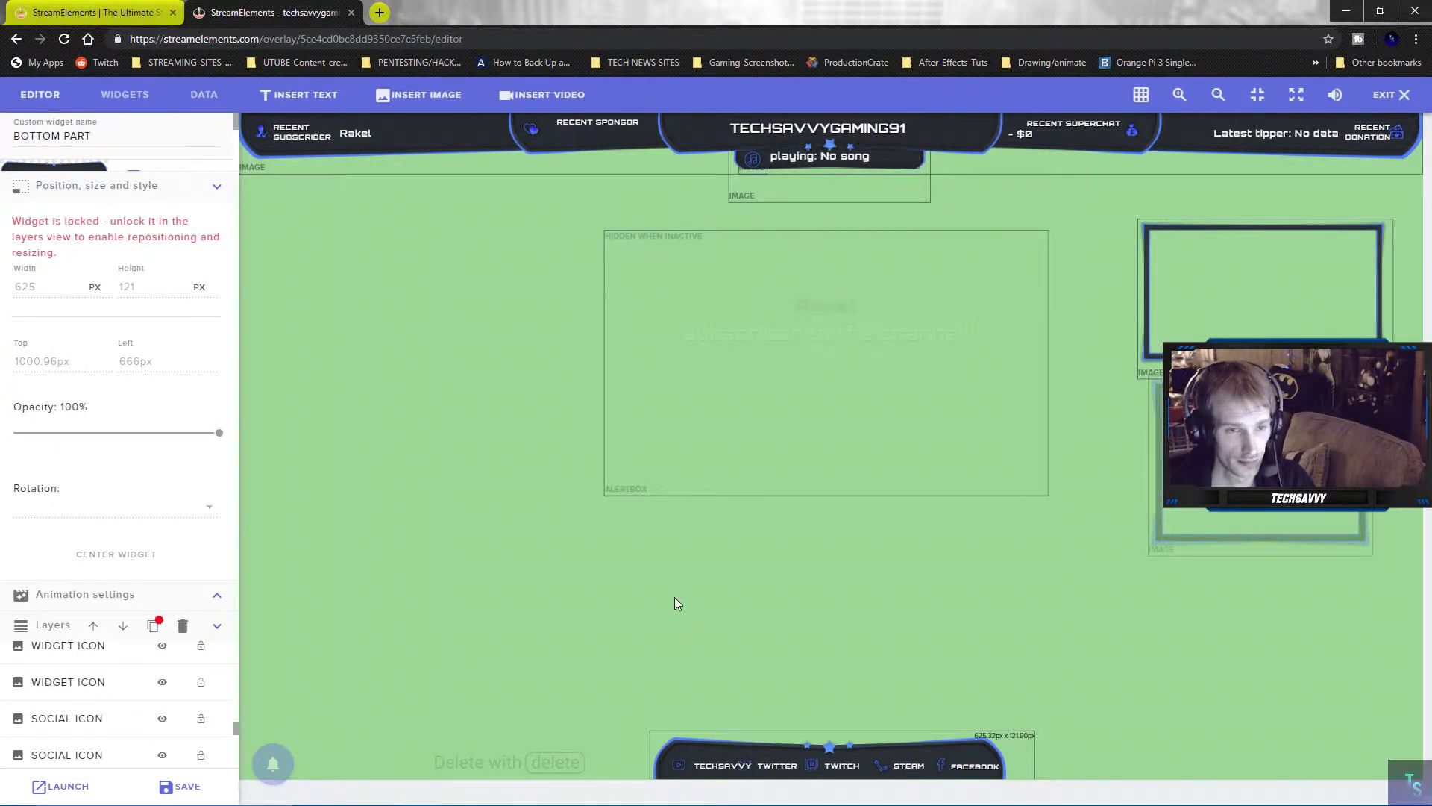
# Look through the catalogue of available widgets, from the featured ones to Stream Labels, Static and Seasonal.
pyautogui.click(143, 91)
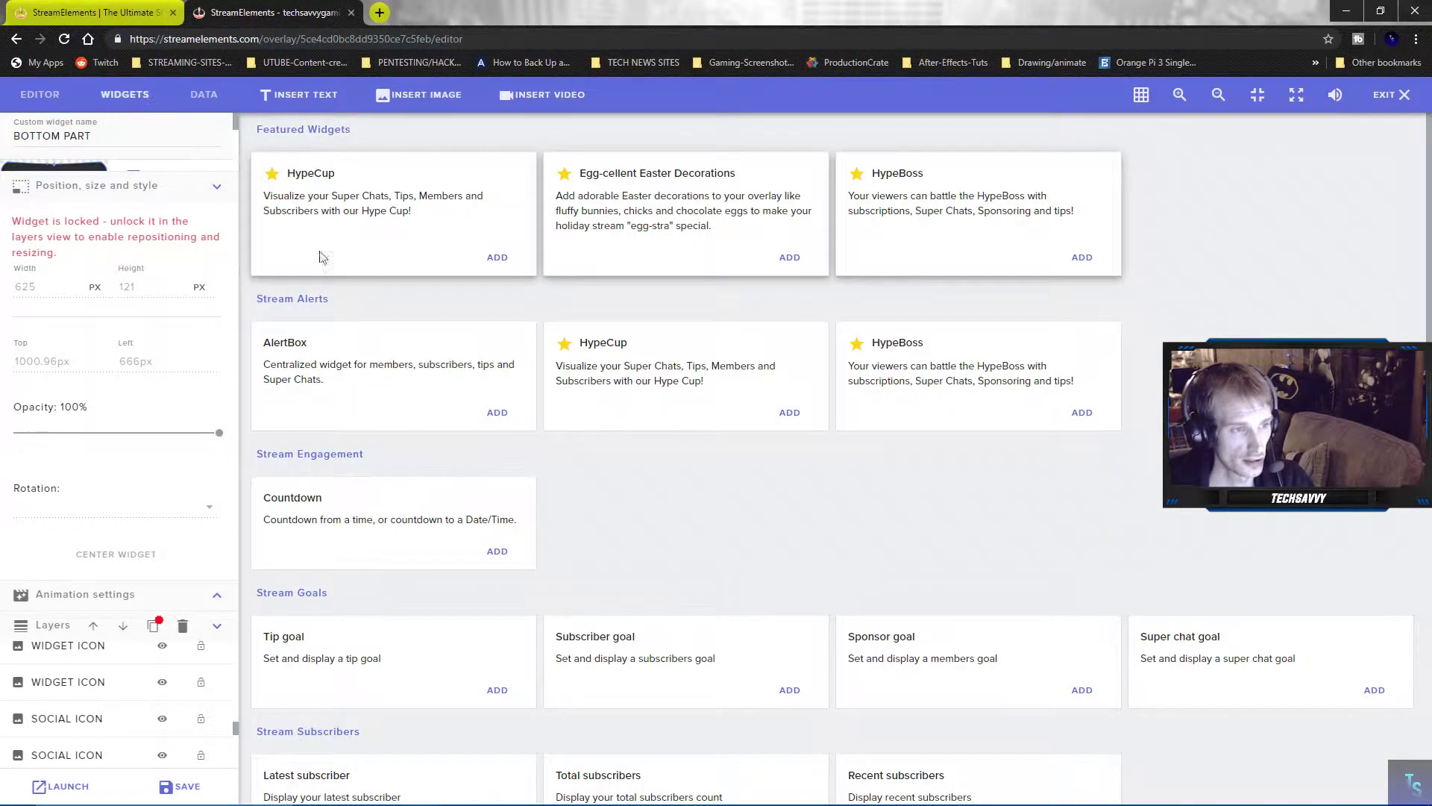
pyautogui.scroll(-20, 394, 281)
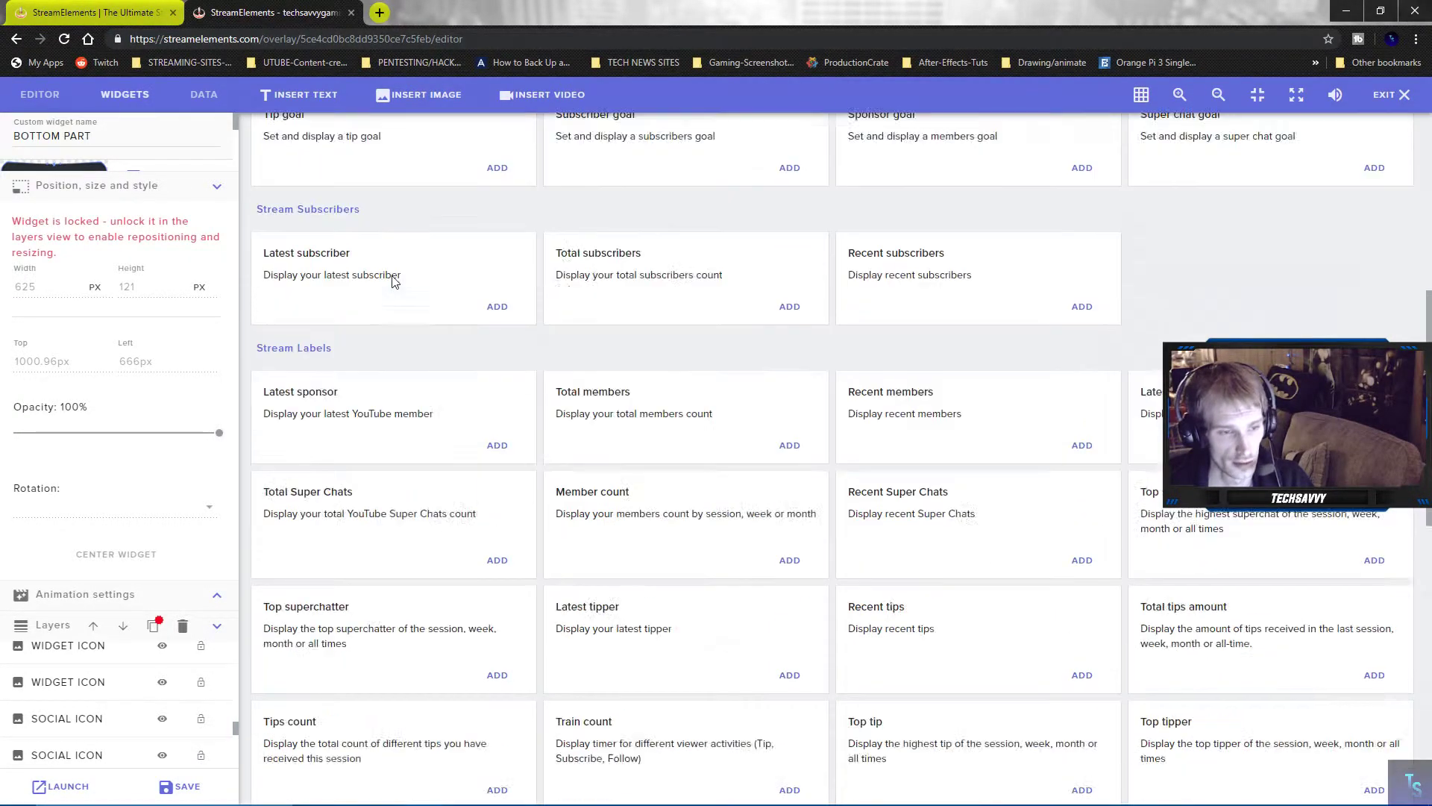
pyautogui.scroll(10, 394, 281)
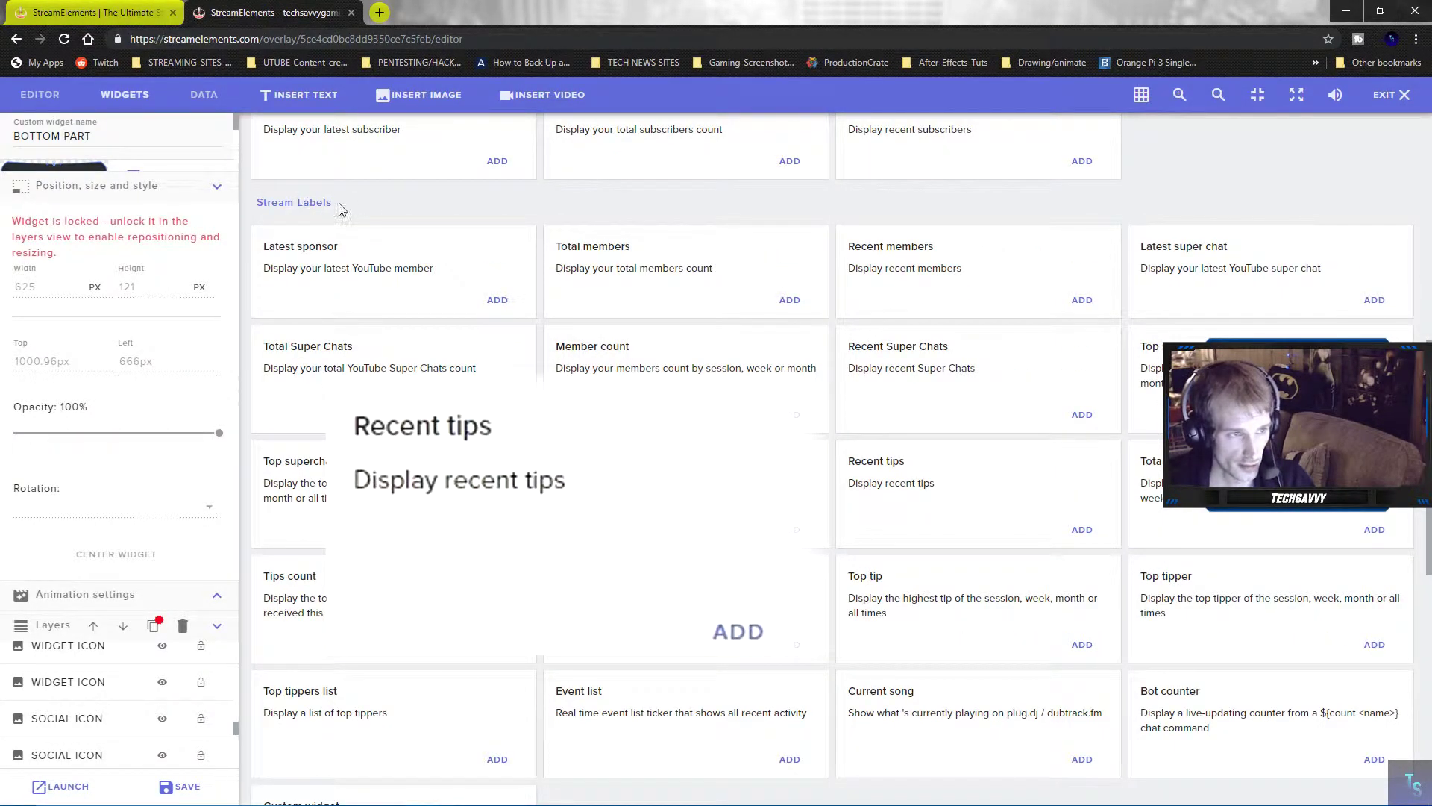
pyautogui.moveTo(339, 205); pyautogui.dragTo(259, 202)
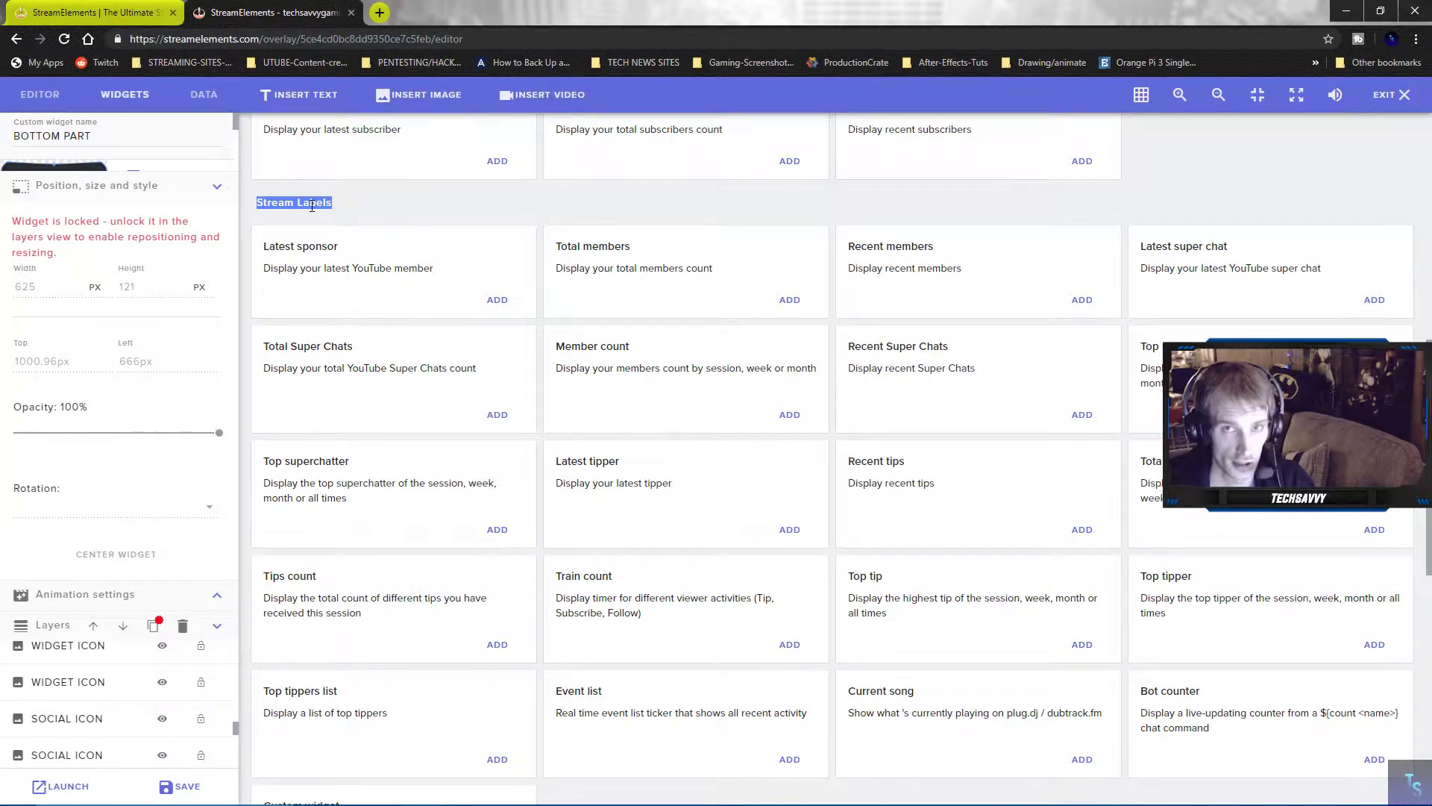
pyautogui.scroll(-5, 312, 206)
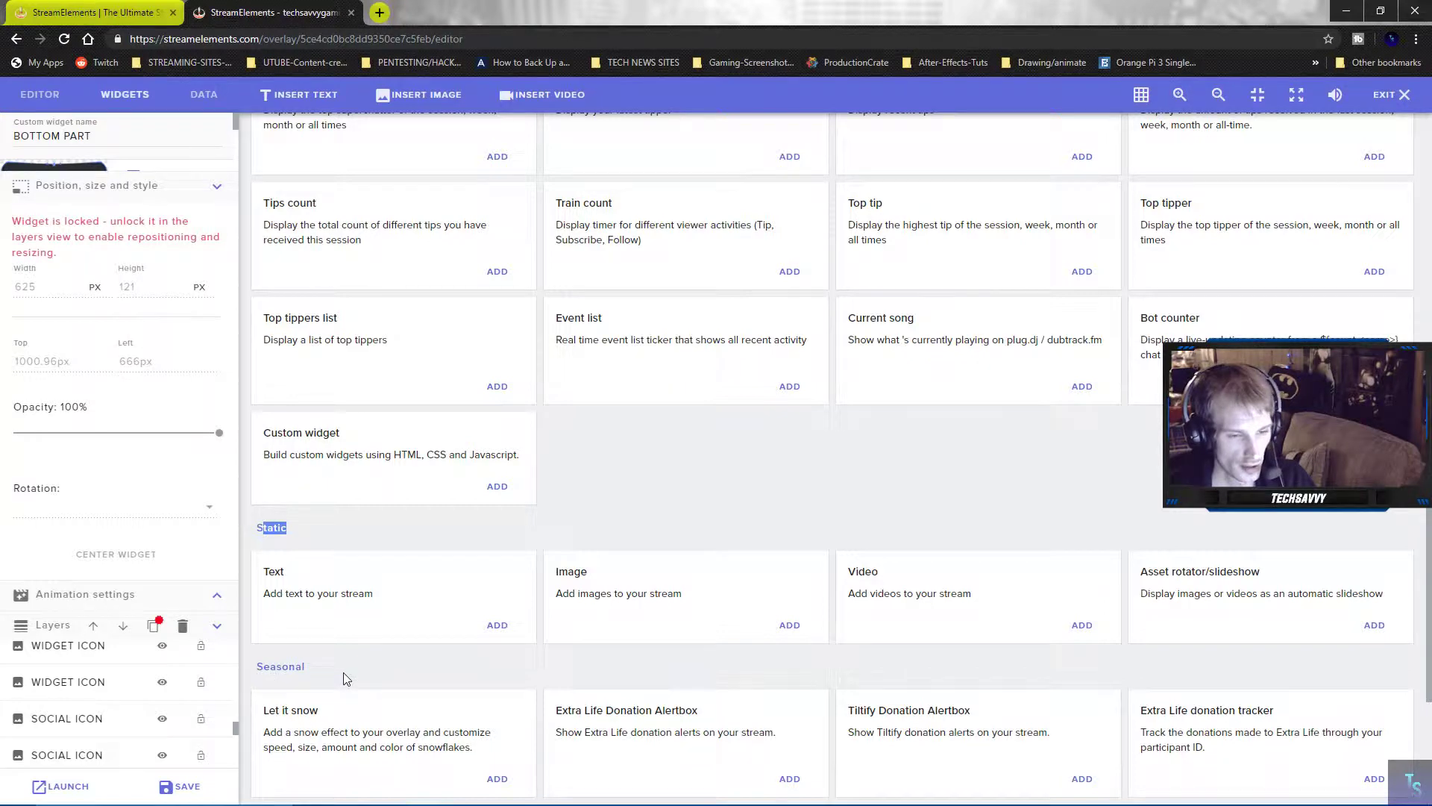
pyautogui.scroll(15, 593, 637)
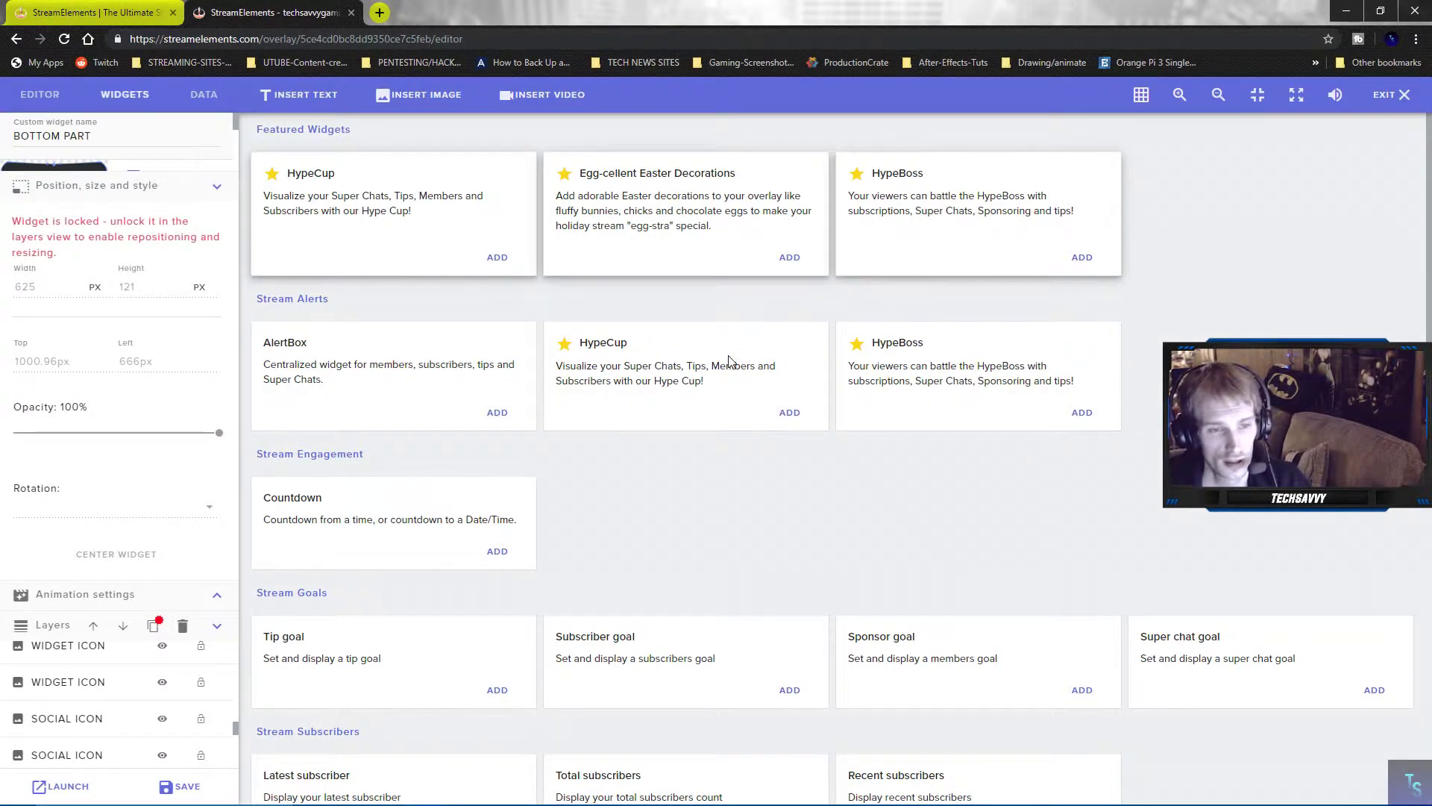
# Review the overlay's goals, totals and session data.
pyautogui.click(204, 94)
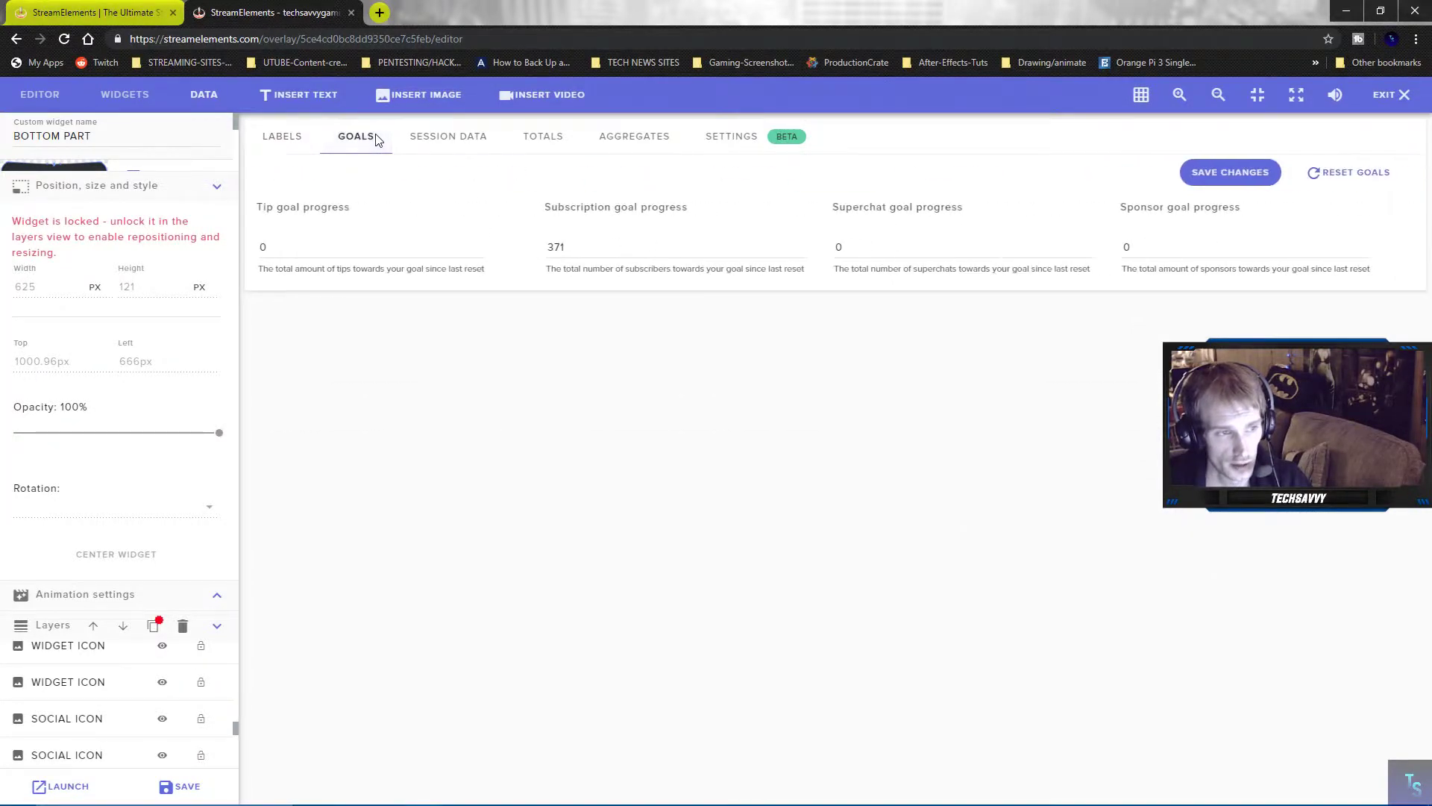
pyautogui.click(531, 143)
pyautogui.click(440, 141)
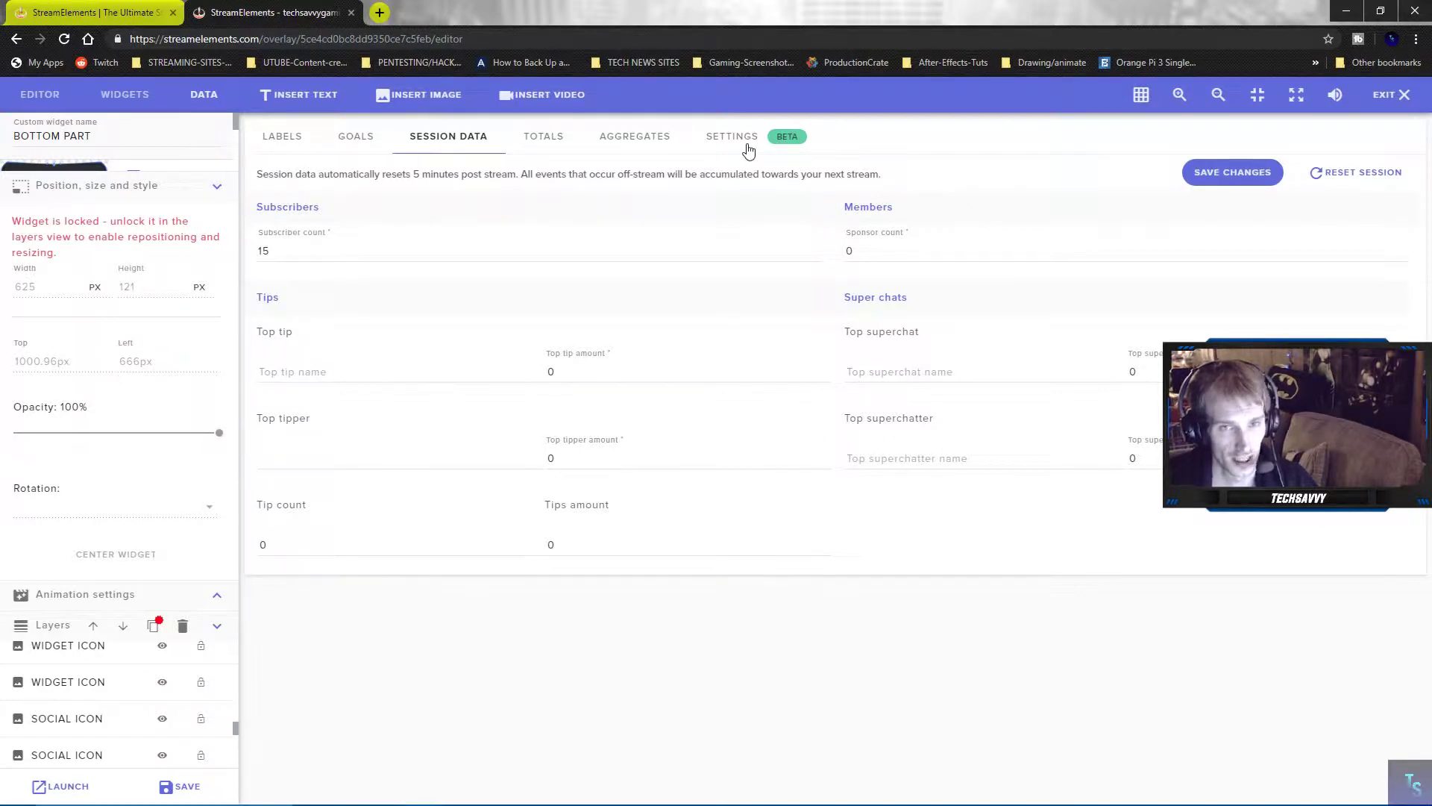
# Insert an image widget and view the upload window for choosing its file, leaving the image unset.
pyautogui.click(537, 89)
pyautogui.click(451, 107)
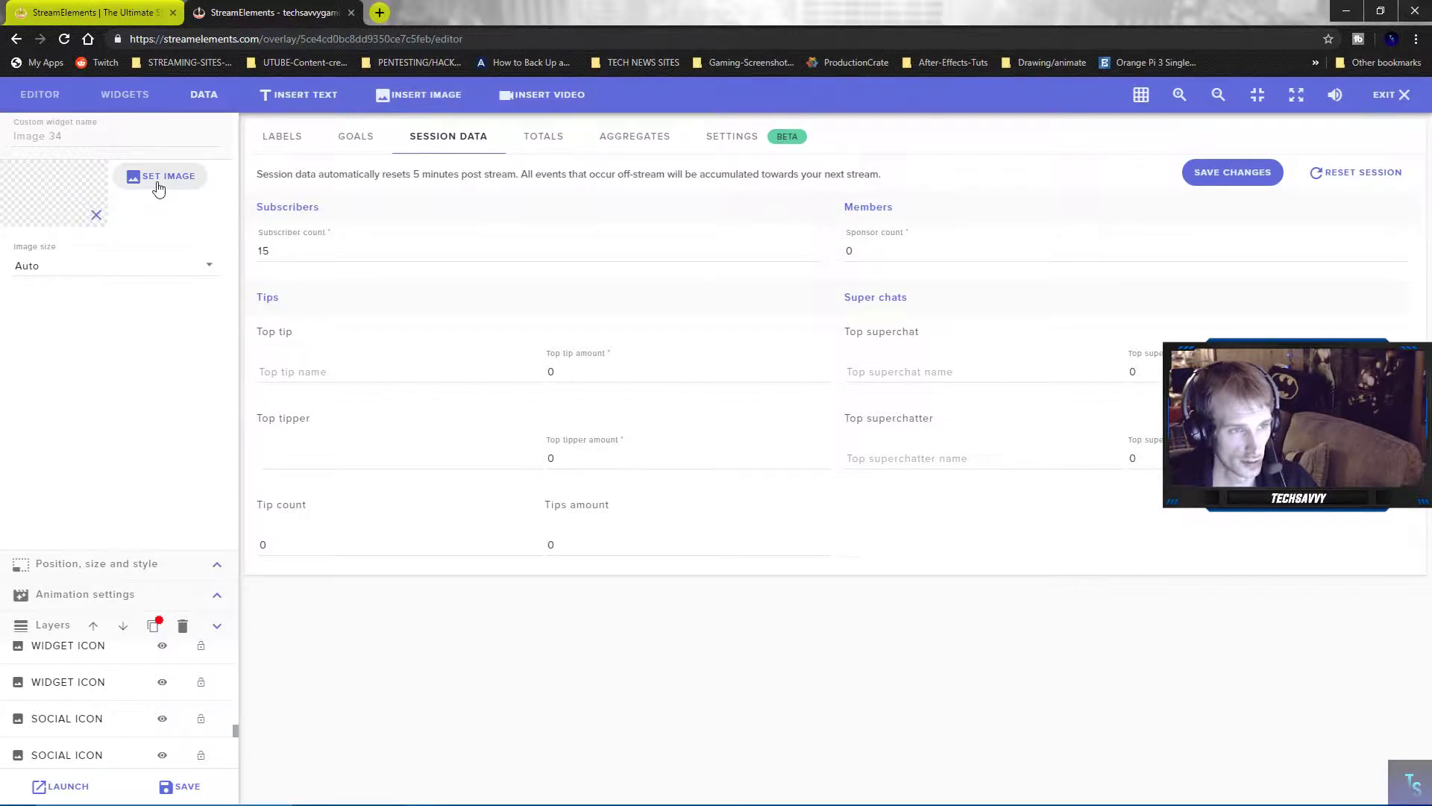
pyautogui.click(159, 179)
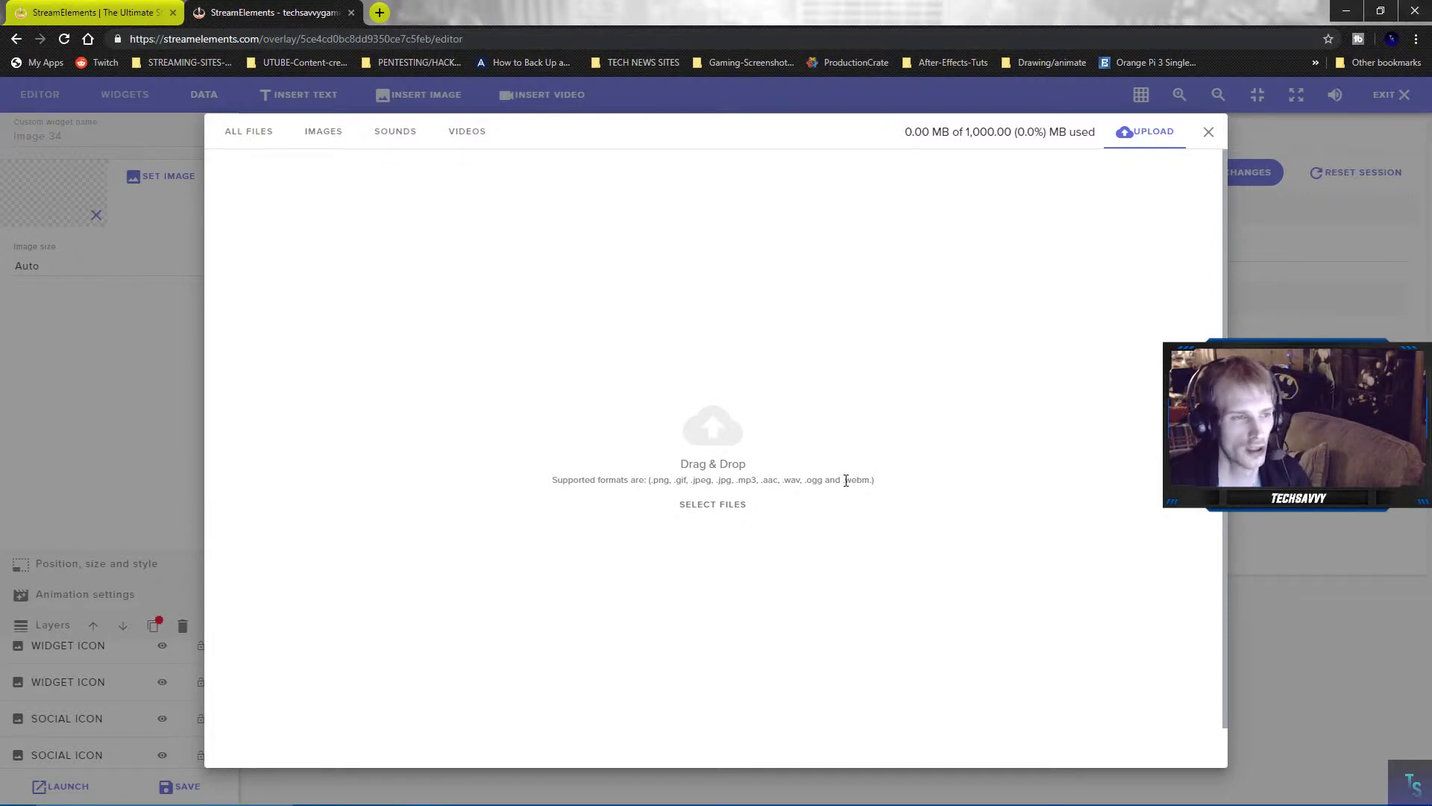
pyautogui.click(1208, 133)
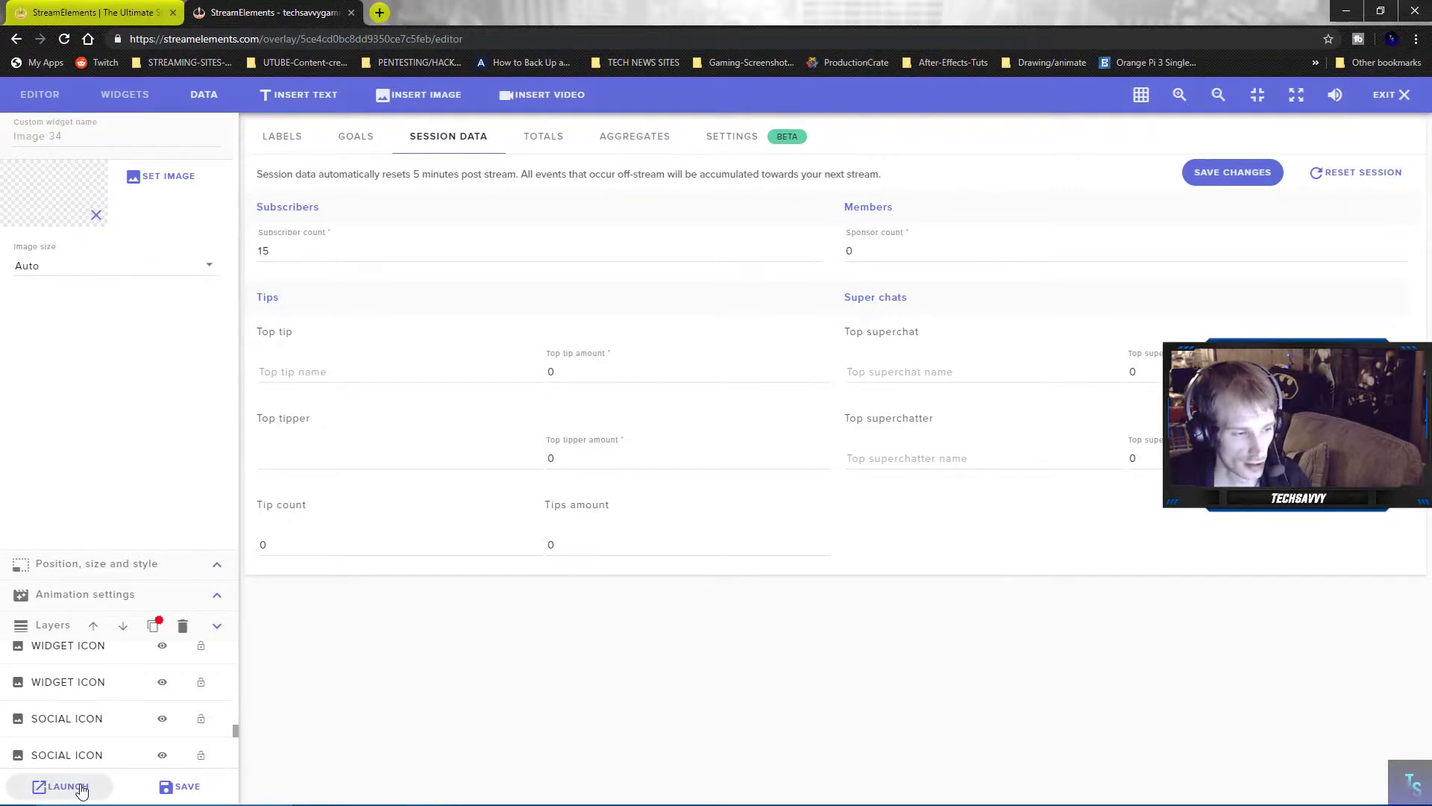
# Exit the overlay editor without saving the latest changes and open the activity feed.
pyautogui.click(1406, 98)
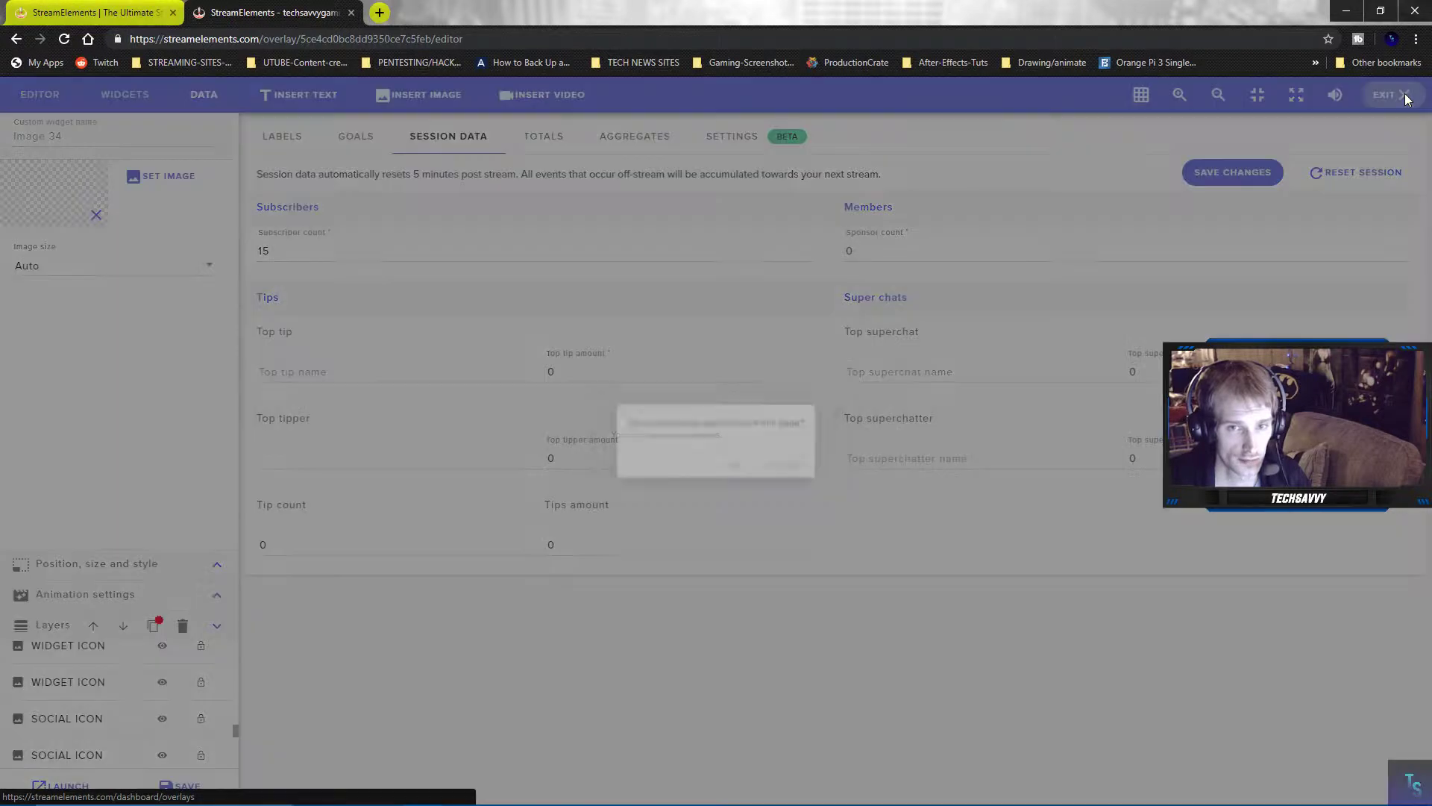
pyautogui.click(828, 481)
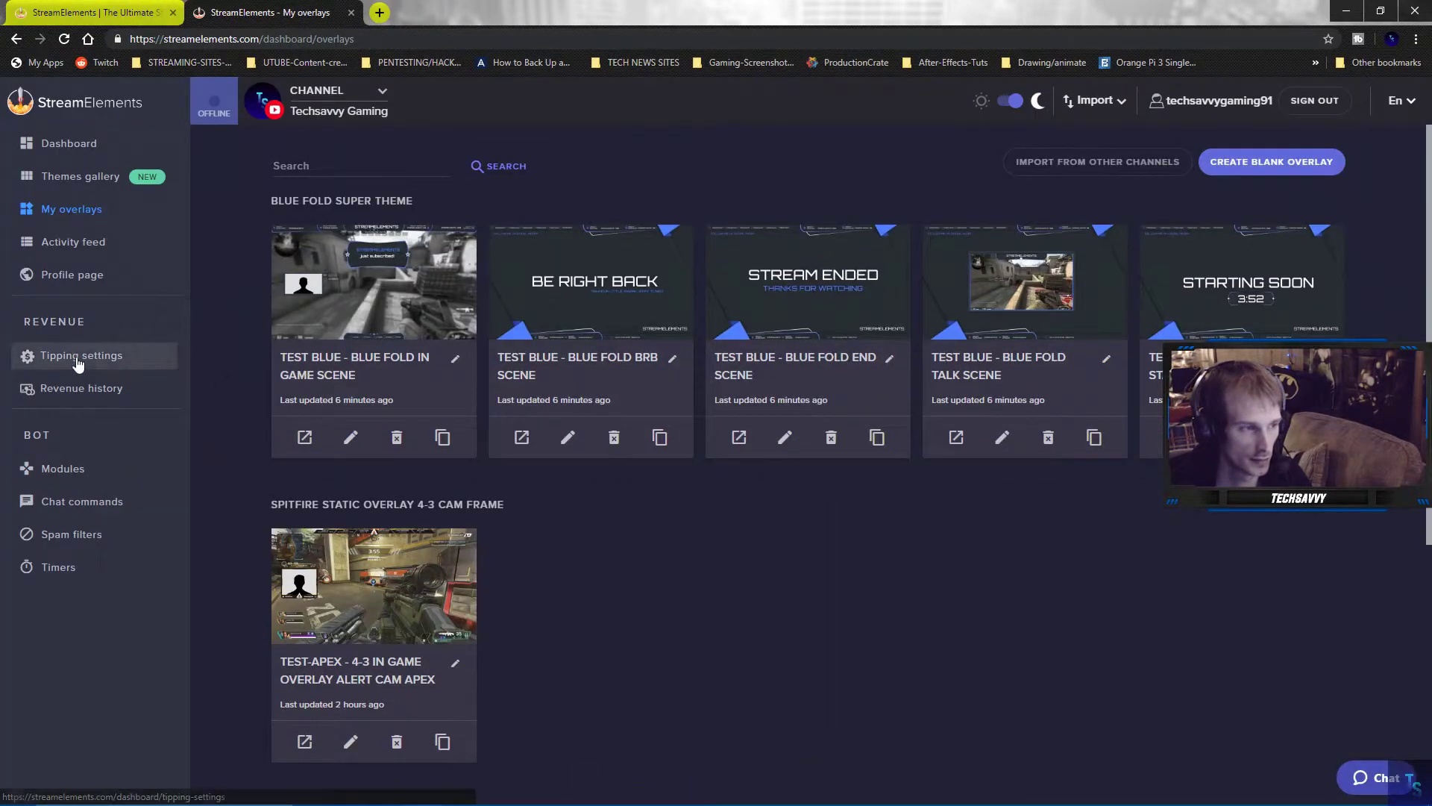
pyautogui.click(134, 238)
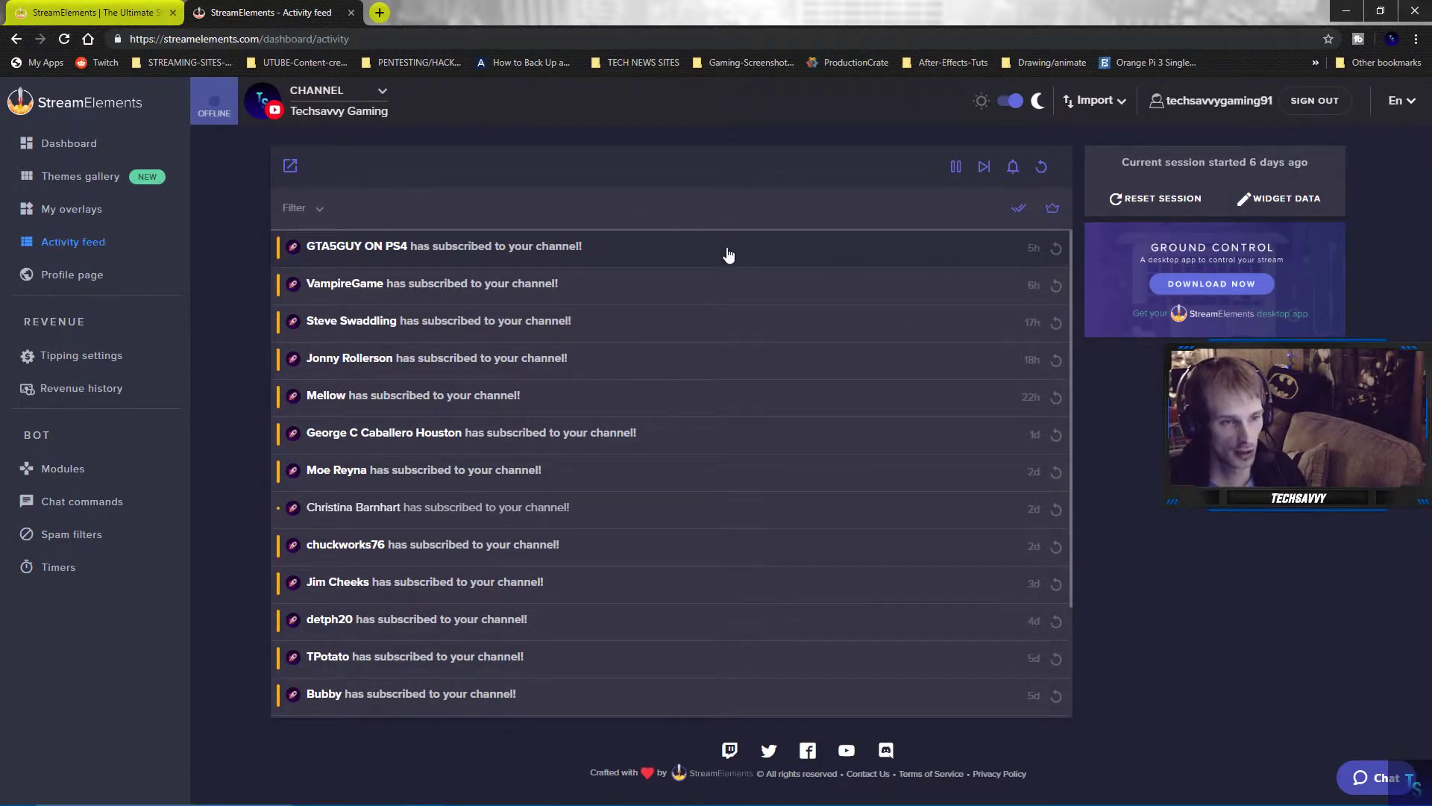
# View the activity feed in a separate window, close that window and show the feed's top tipper and cheerer rankings.
pyautogui.click(292, 167)
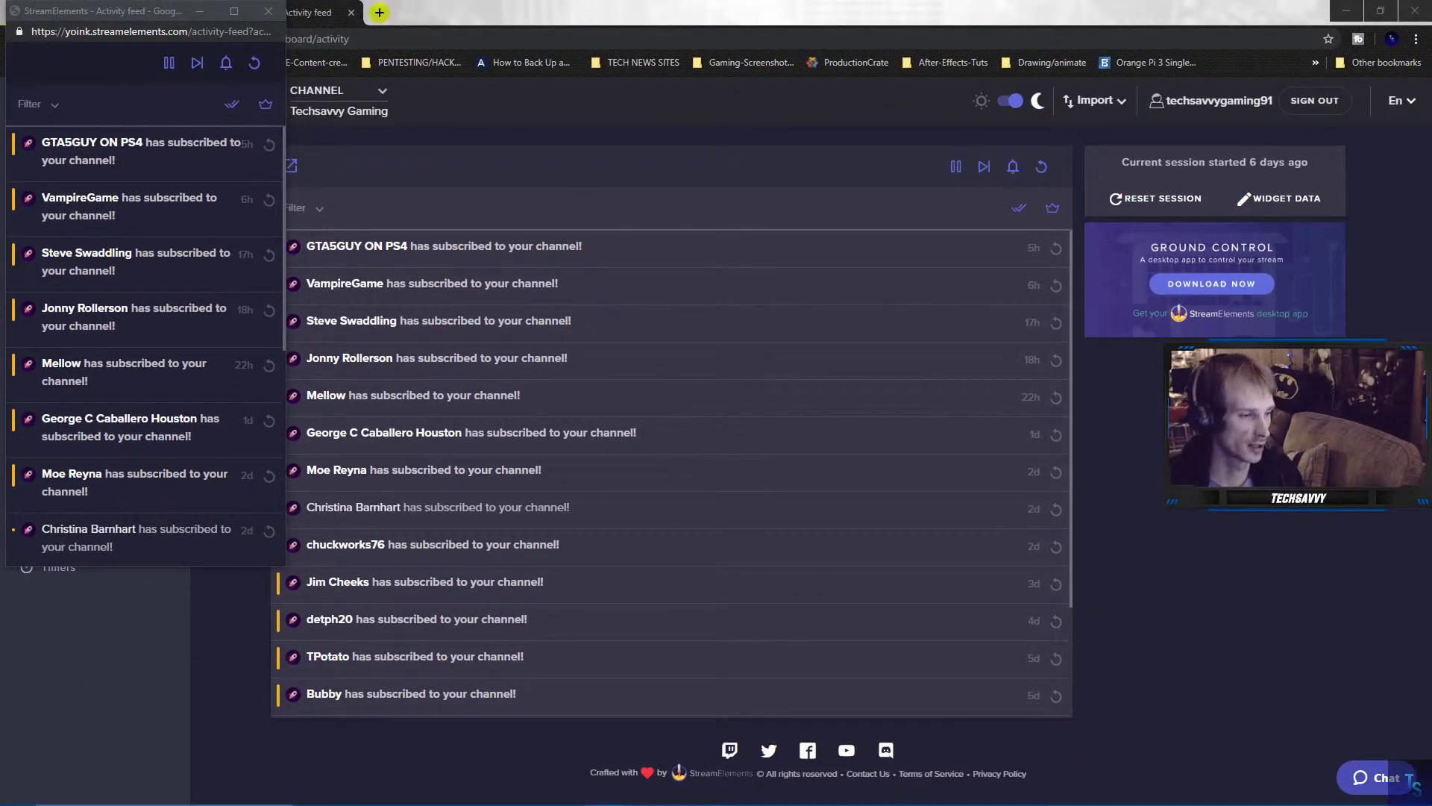
pyautogui.click(268, 11)
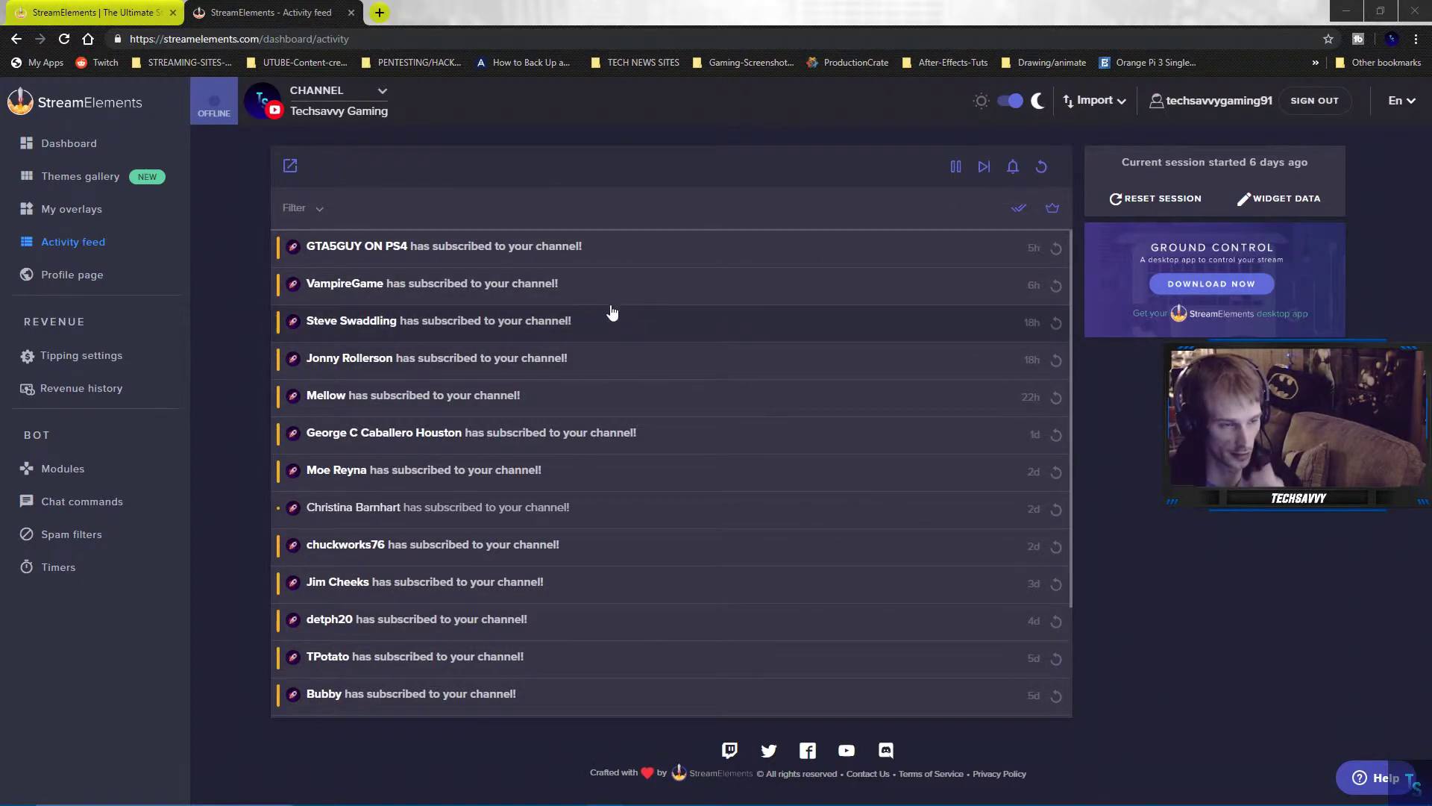
pyautogui.click(1053, 208)
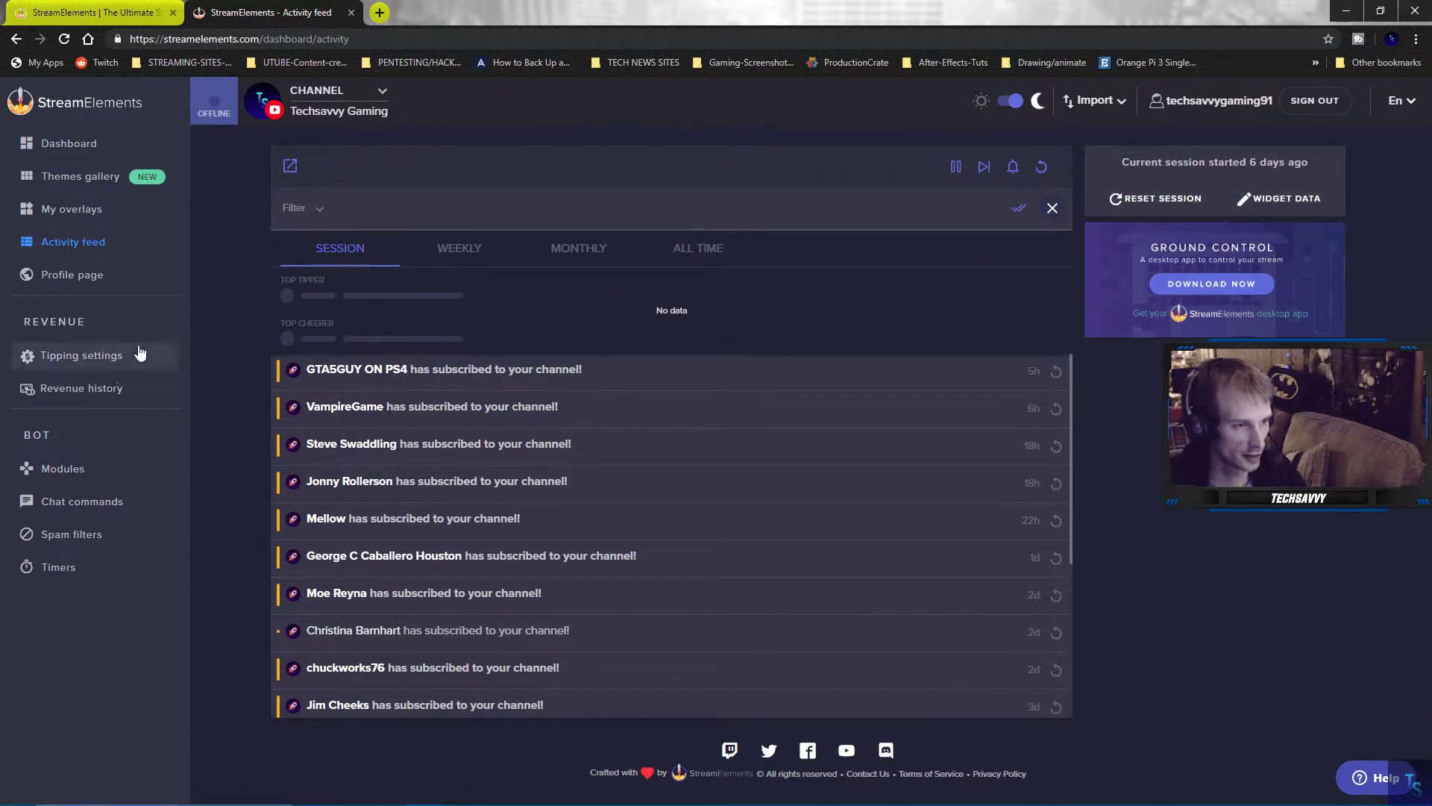
# Save the profile page's public settings, and view the public profile with its tipping page in a separate tab.
pyautogui.click(105, 274)
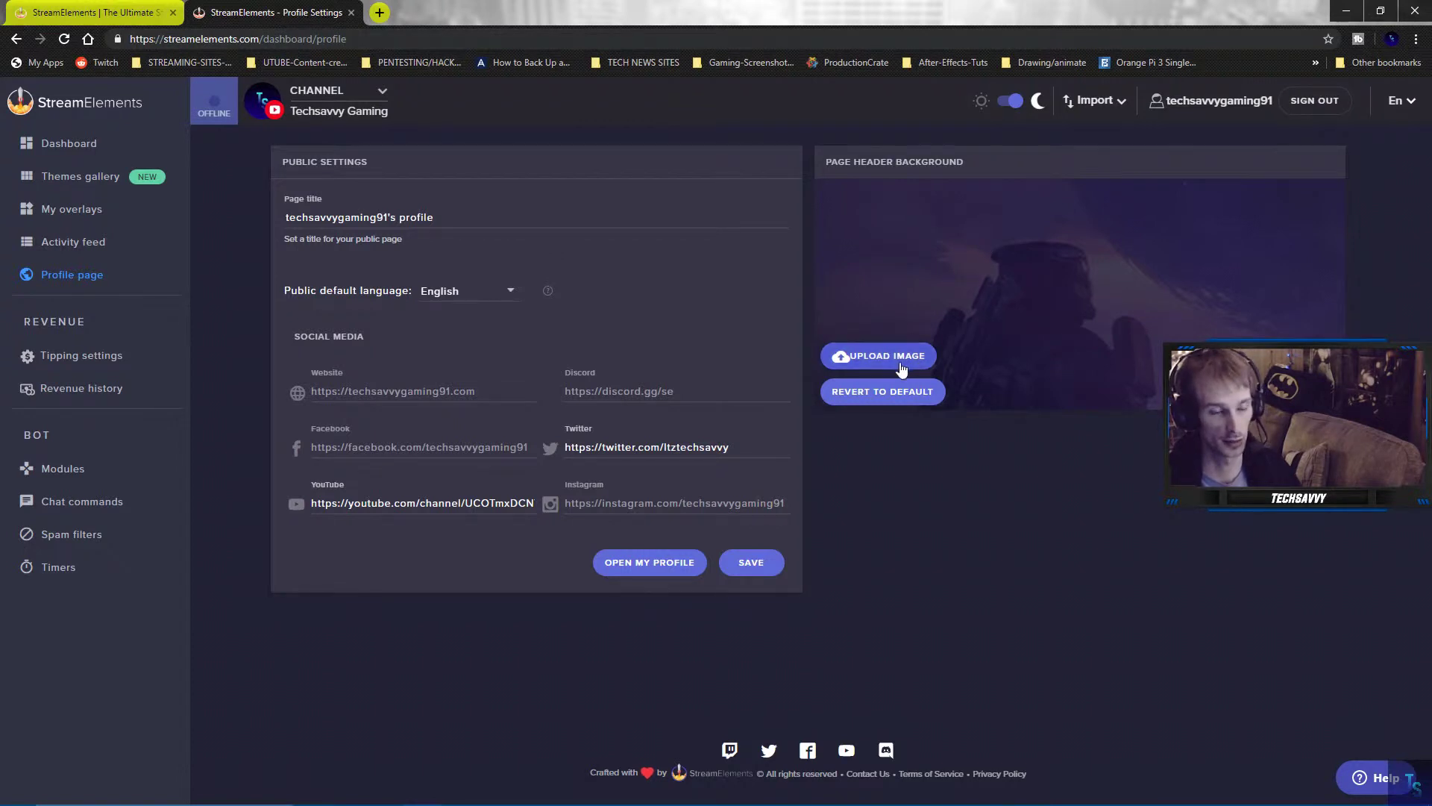
pyautogui.click(750, 569)
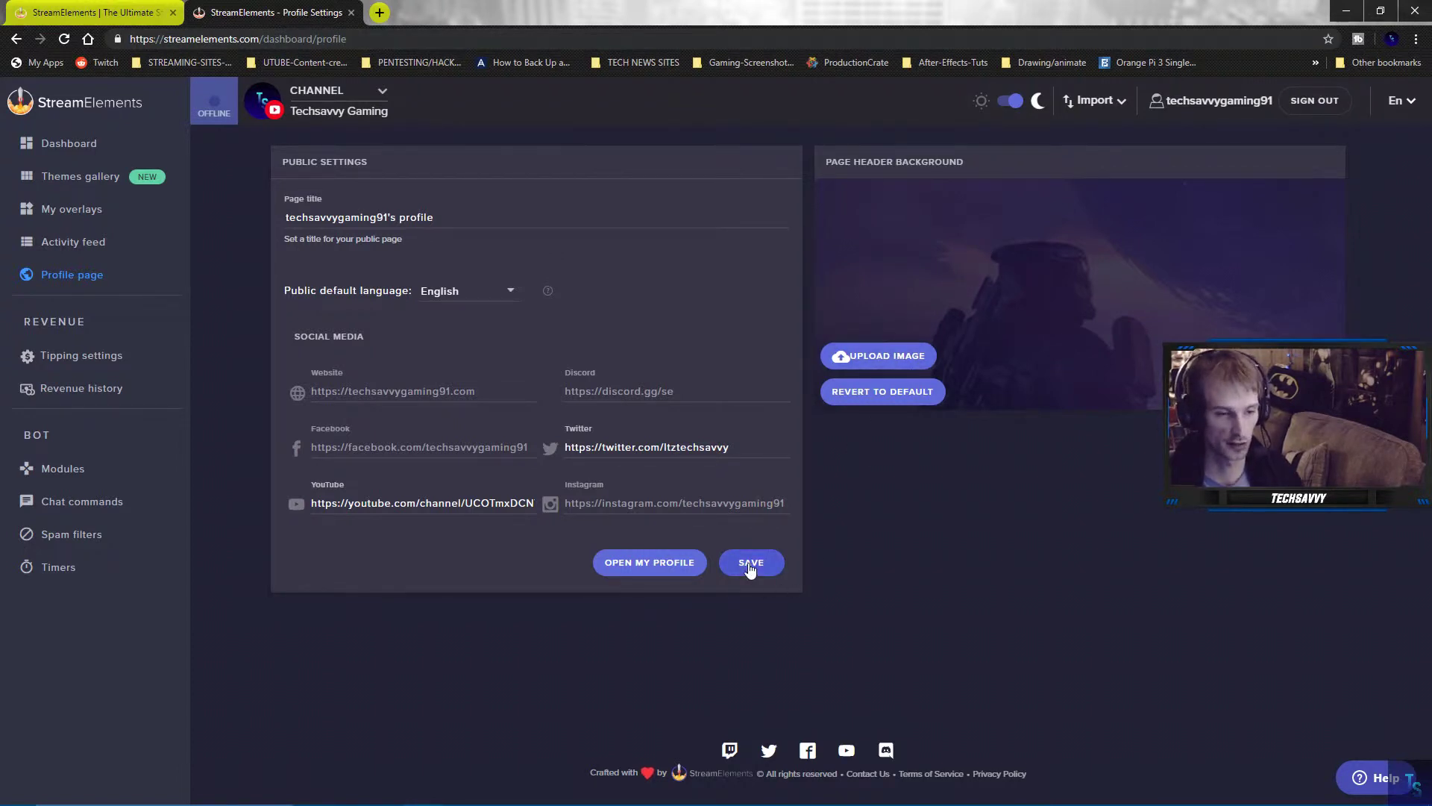
pyautogui.click(688, 564)
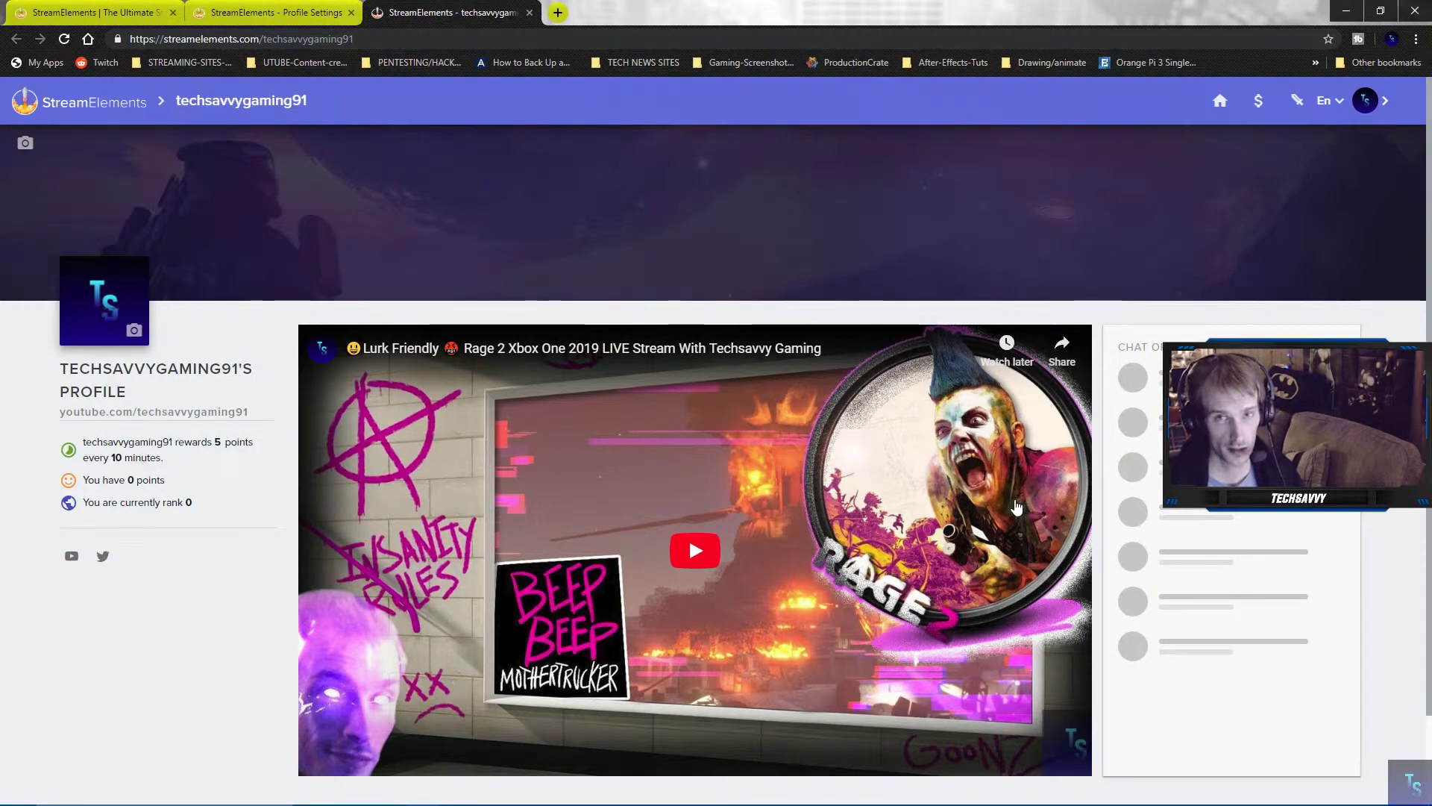
pyautogui.click(1261, 102)
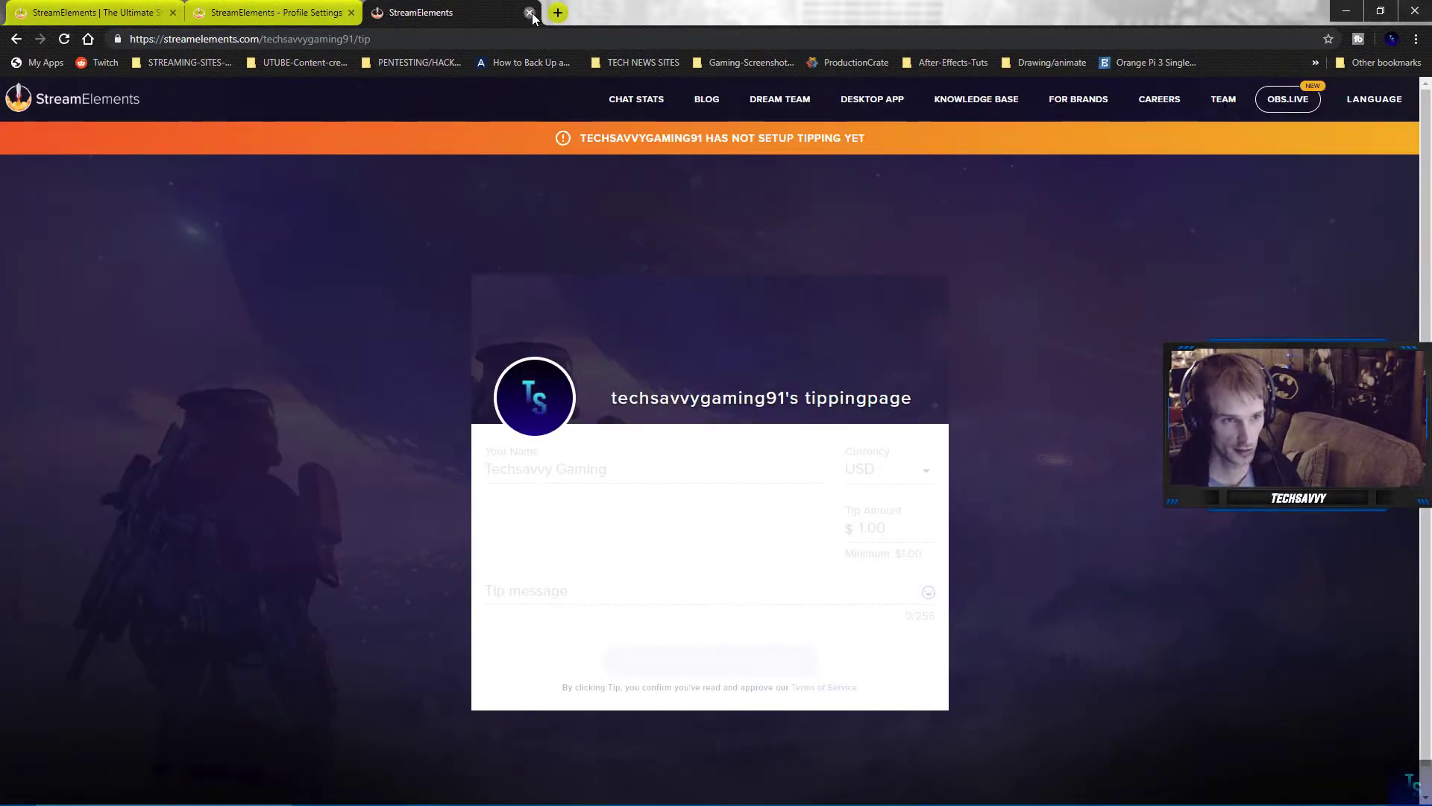
pyautogui.click(530, 12)
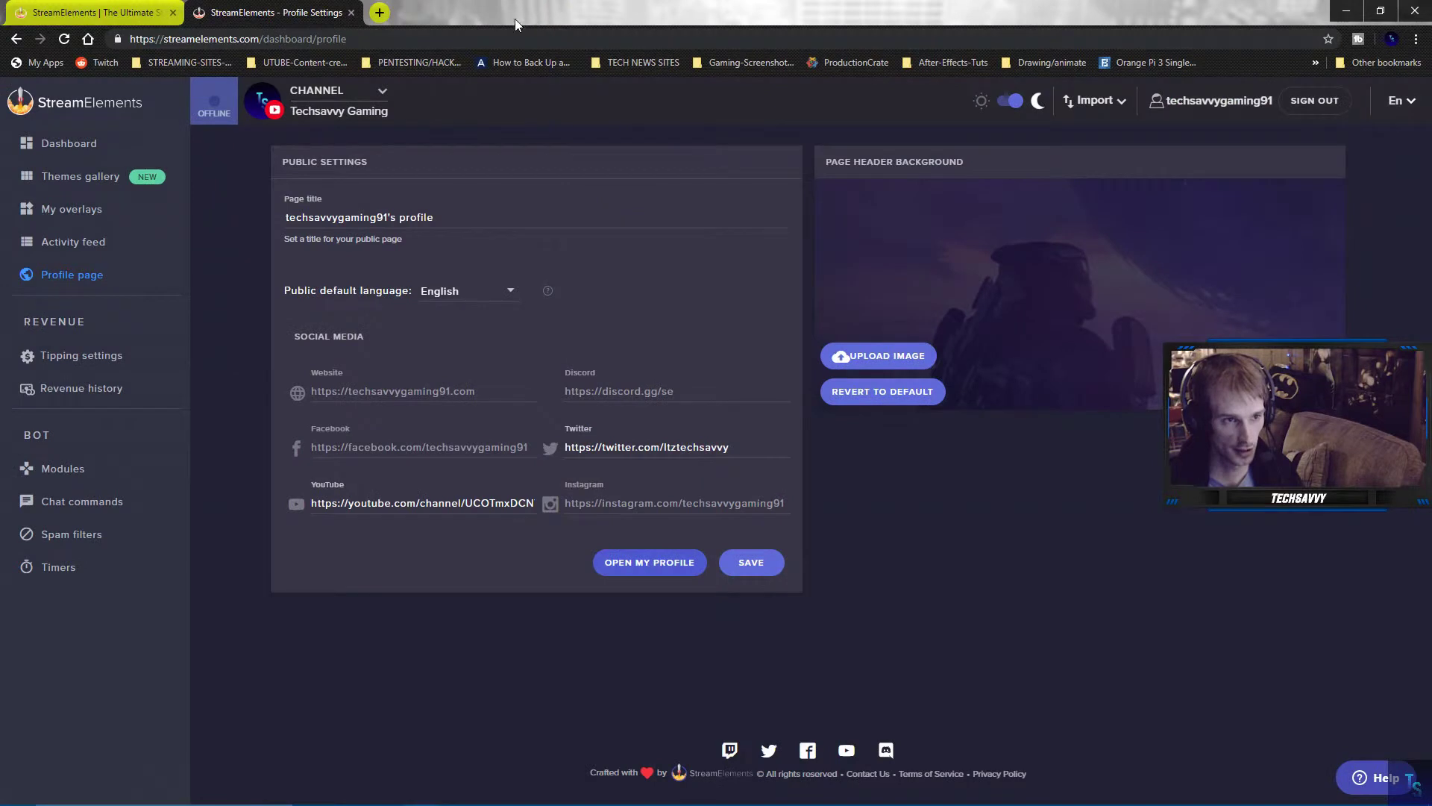
# Reopen the public profile to look it over, and return to the profile settings while keeping its tab open.
pyautogui.click(693, 563)
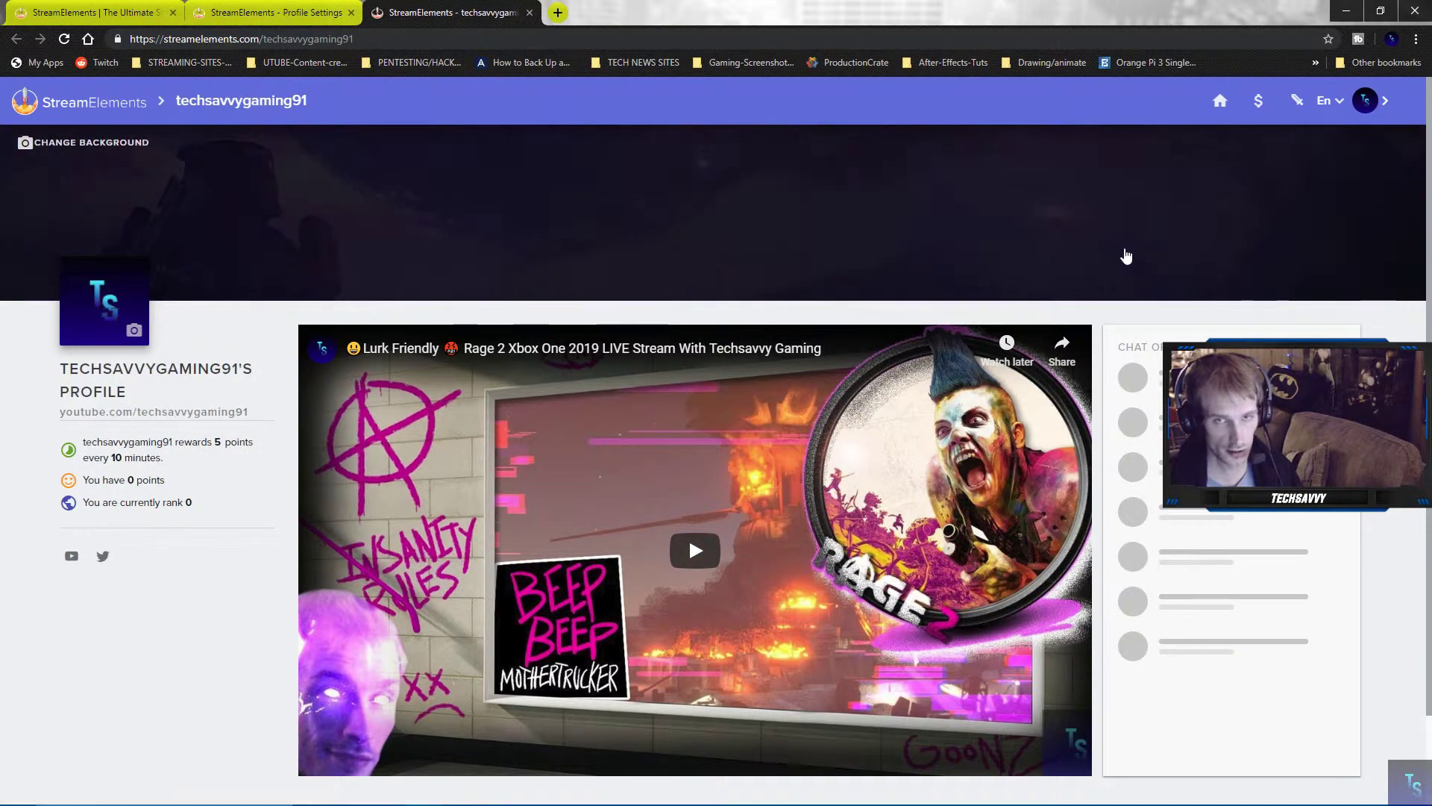
pyautogui.scroll(-2, 1123, 249)
pyautogui.scroll(2, 287, 250)
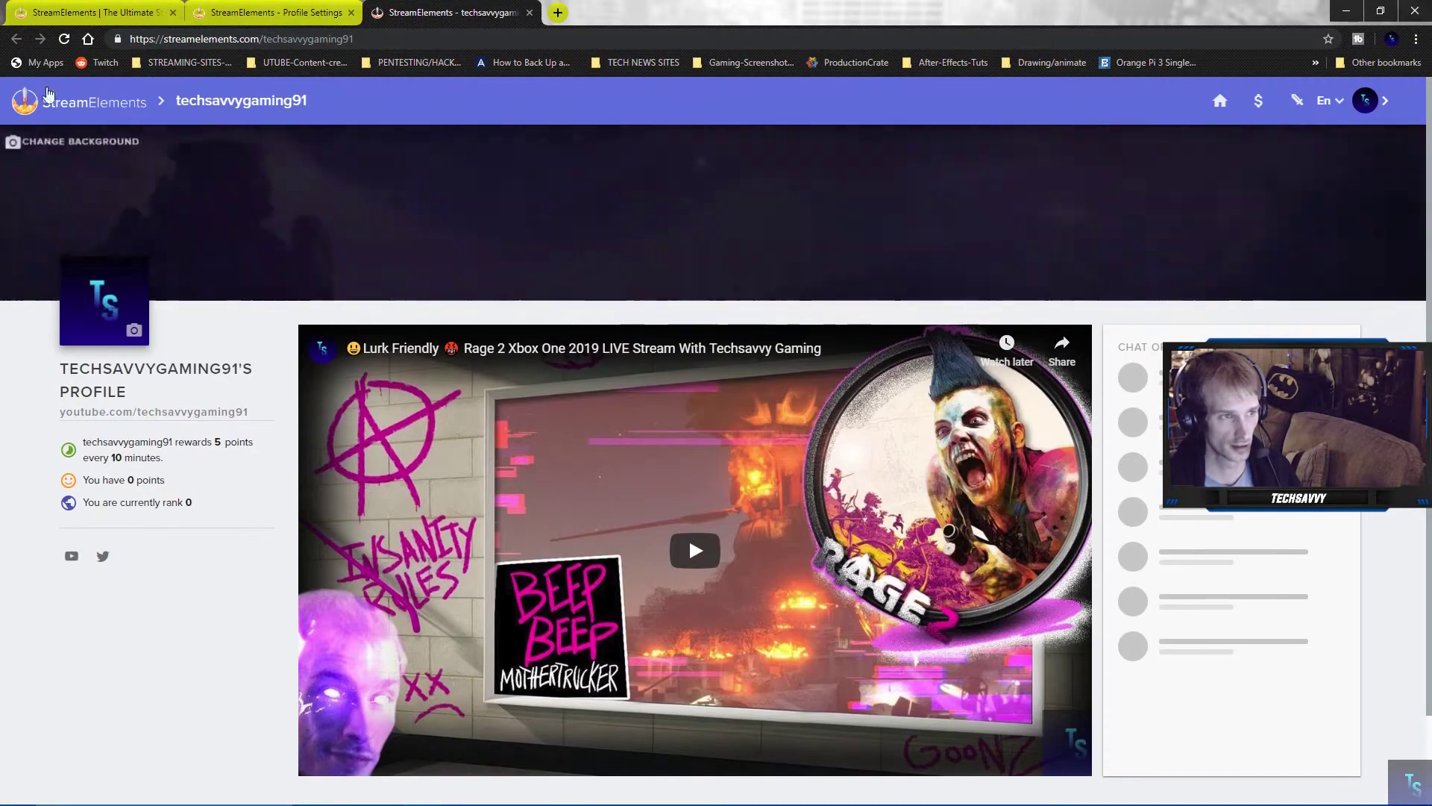
pyautogui.click(247, 13)
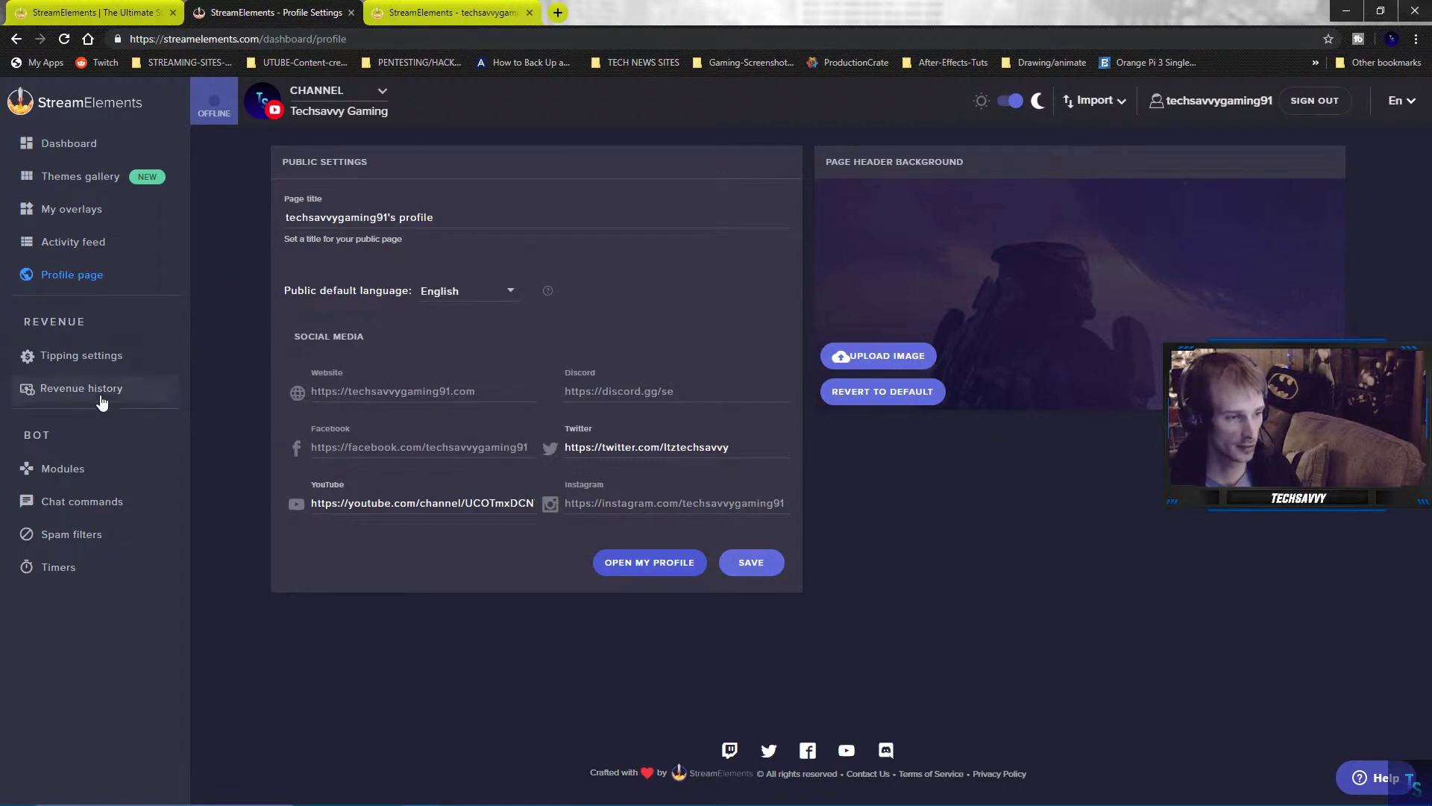
# Open the tipping settings and look through the payment setup steps and the tipping page preview.
pyautogui.click(79, 361)
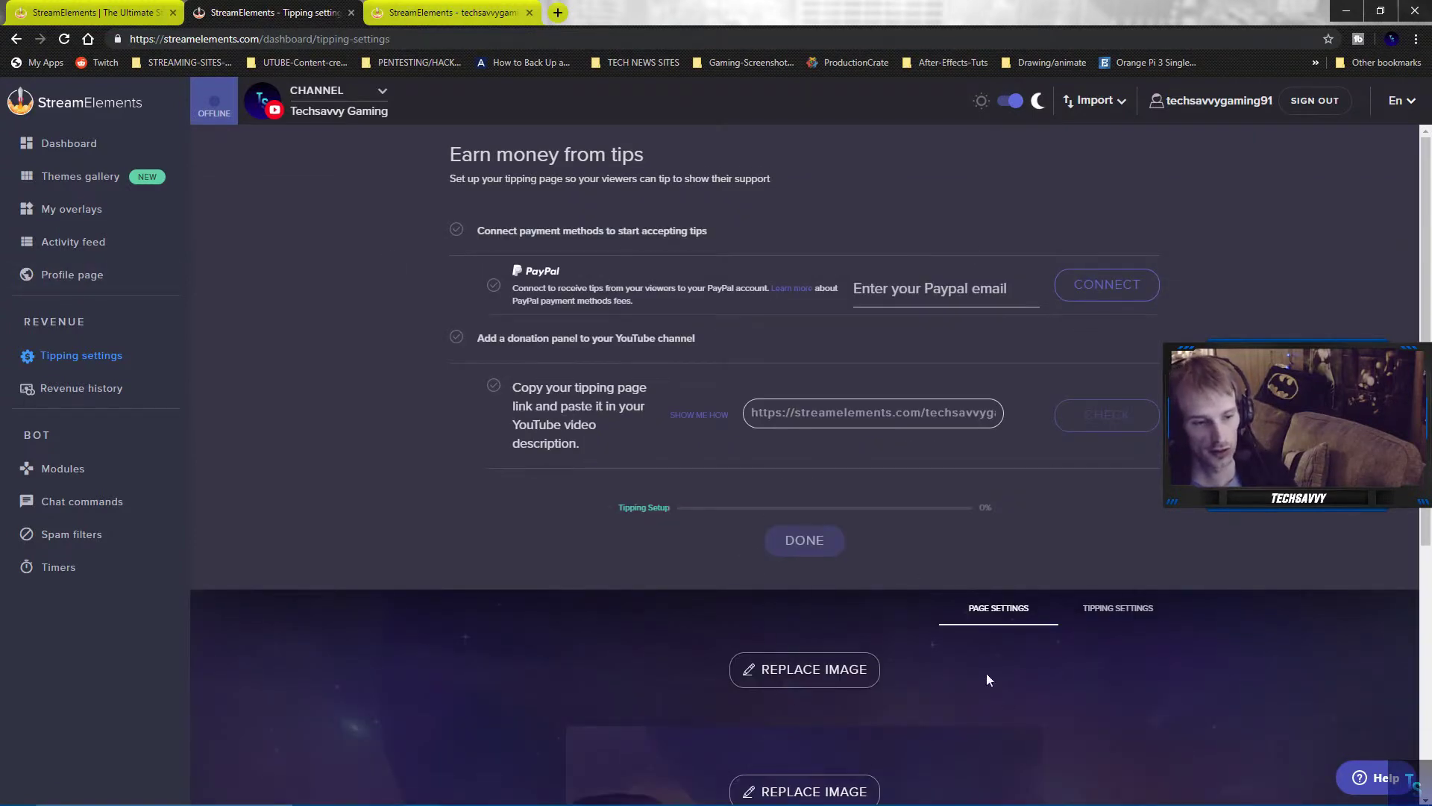
pyautogui.scroll(-4, 925, 709)
pyautogui.scroll(-2, 814, 424)
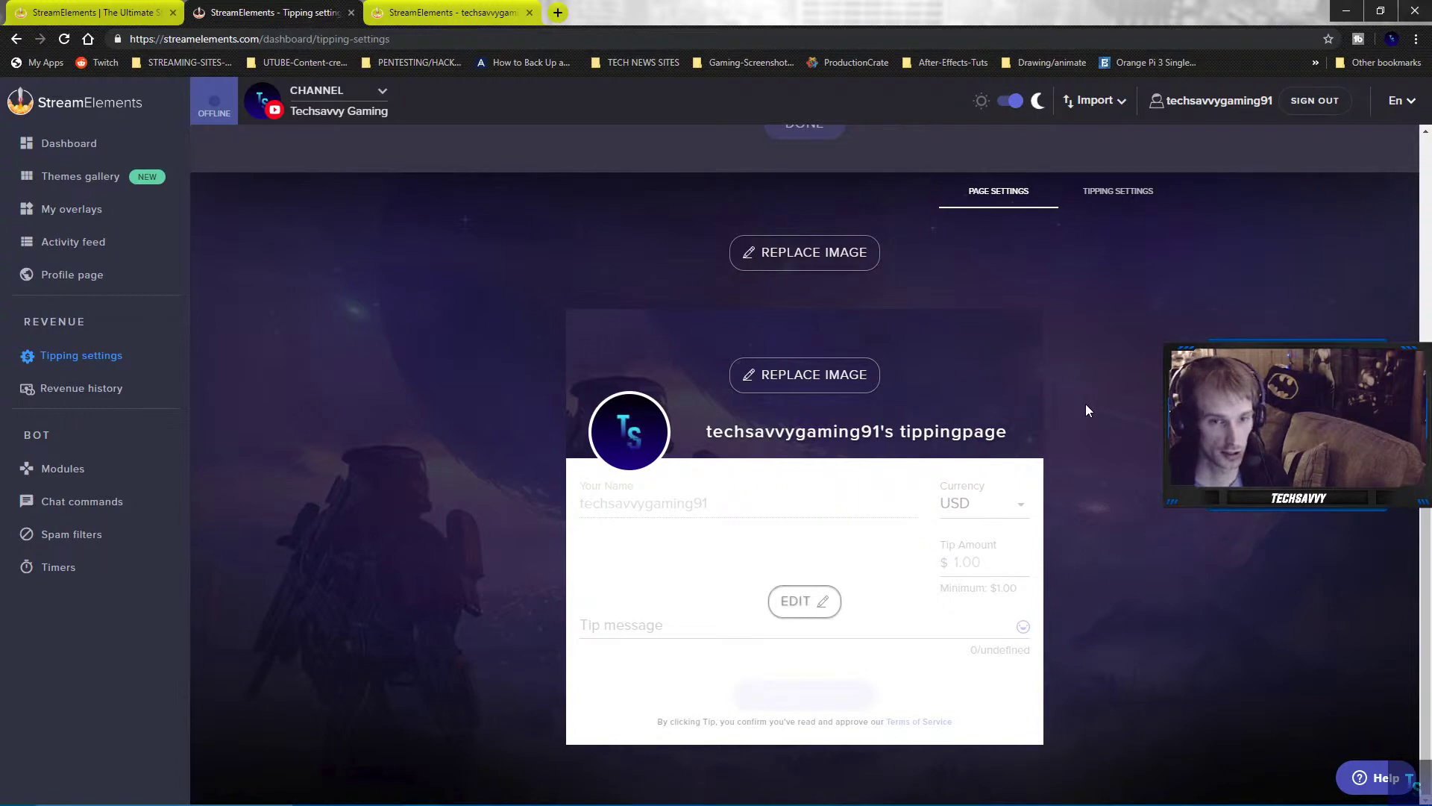
pyautogui.scroll(3, 1086, 405)
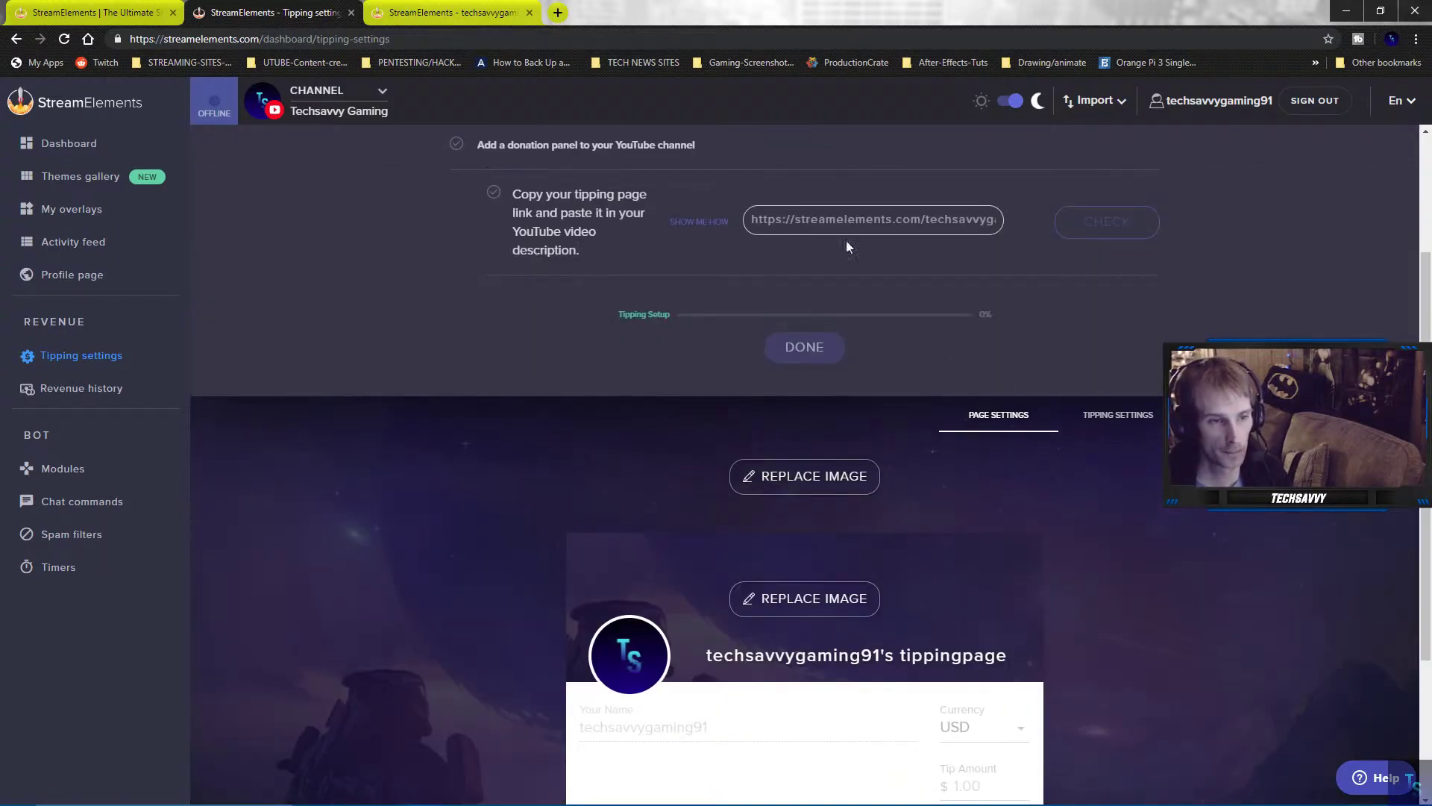
pyautogui.scroll(3, 535, 221)
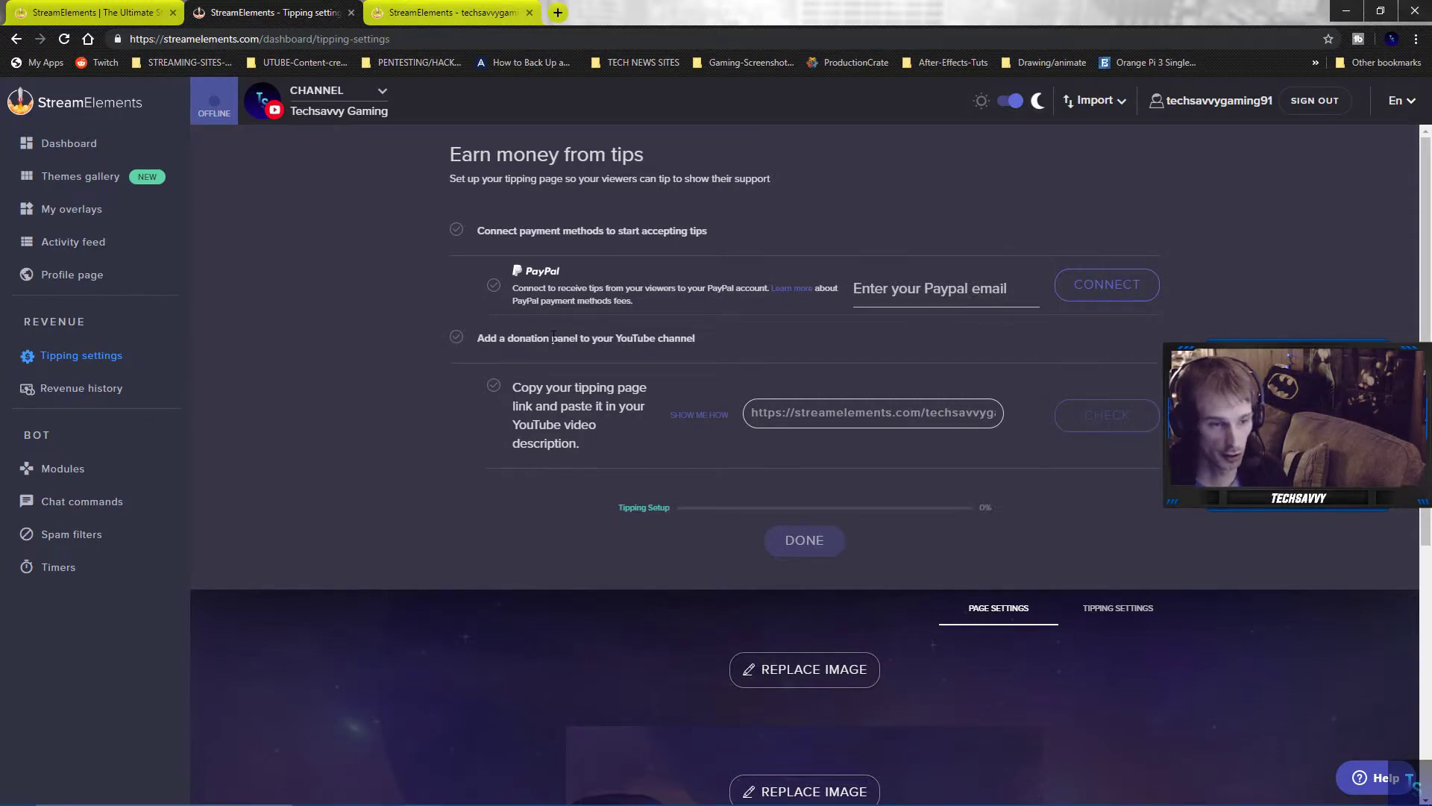
pyautogui.scroll(-5, 553, 337)
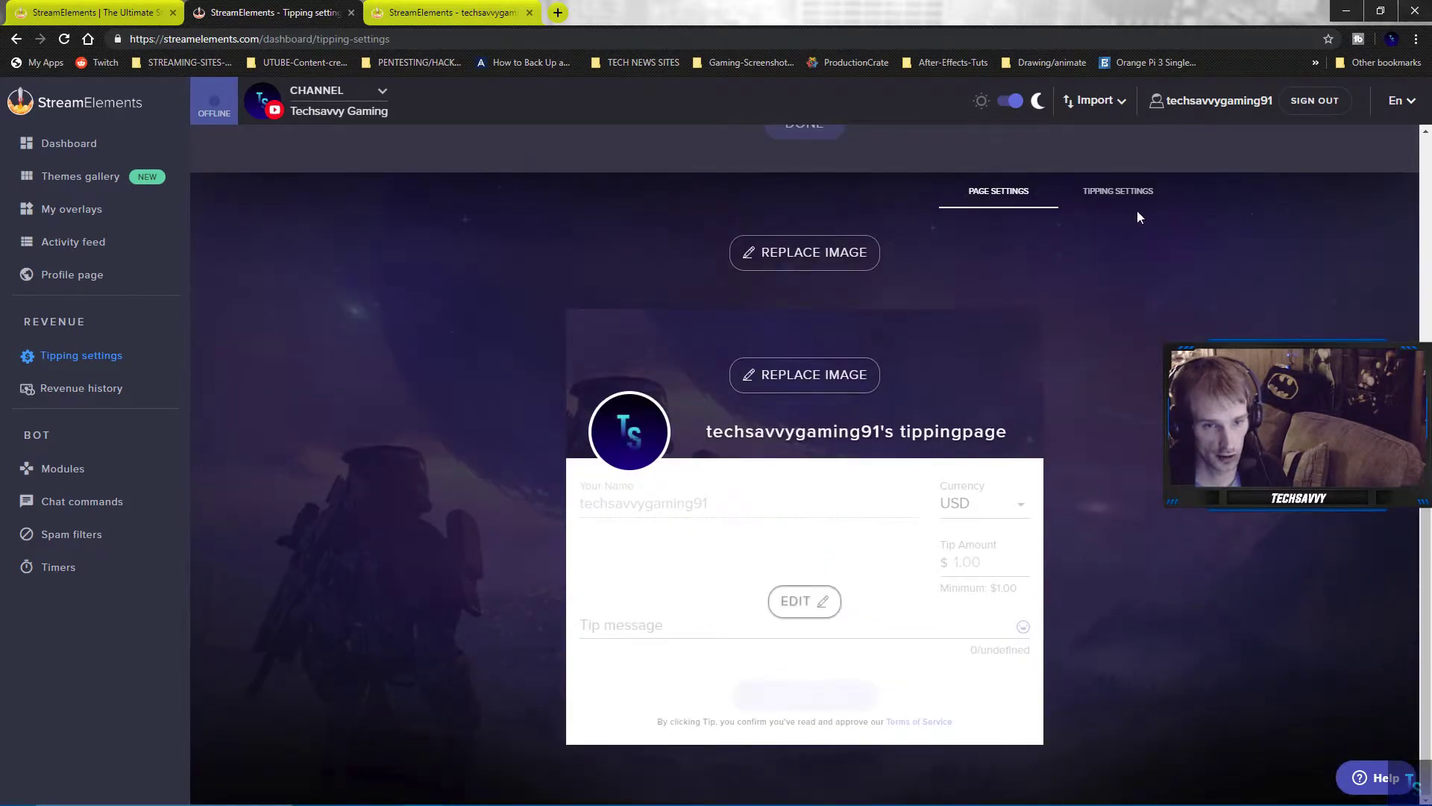
# Look through the tipping settings sections for page settings, design, tip panel setup and tip moderation, collapsing each one after viewing.
pyautogui.click(1130, 191)
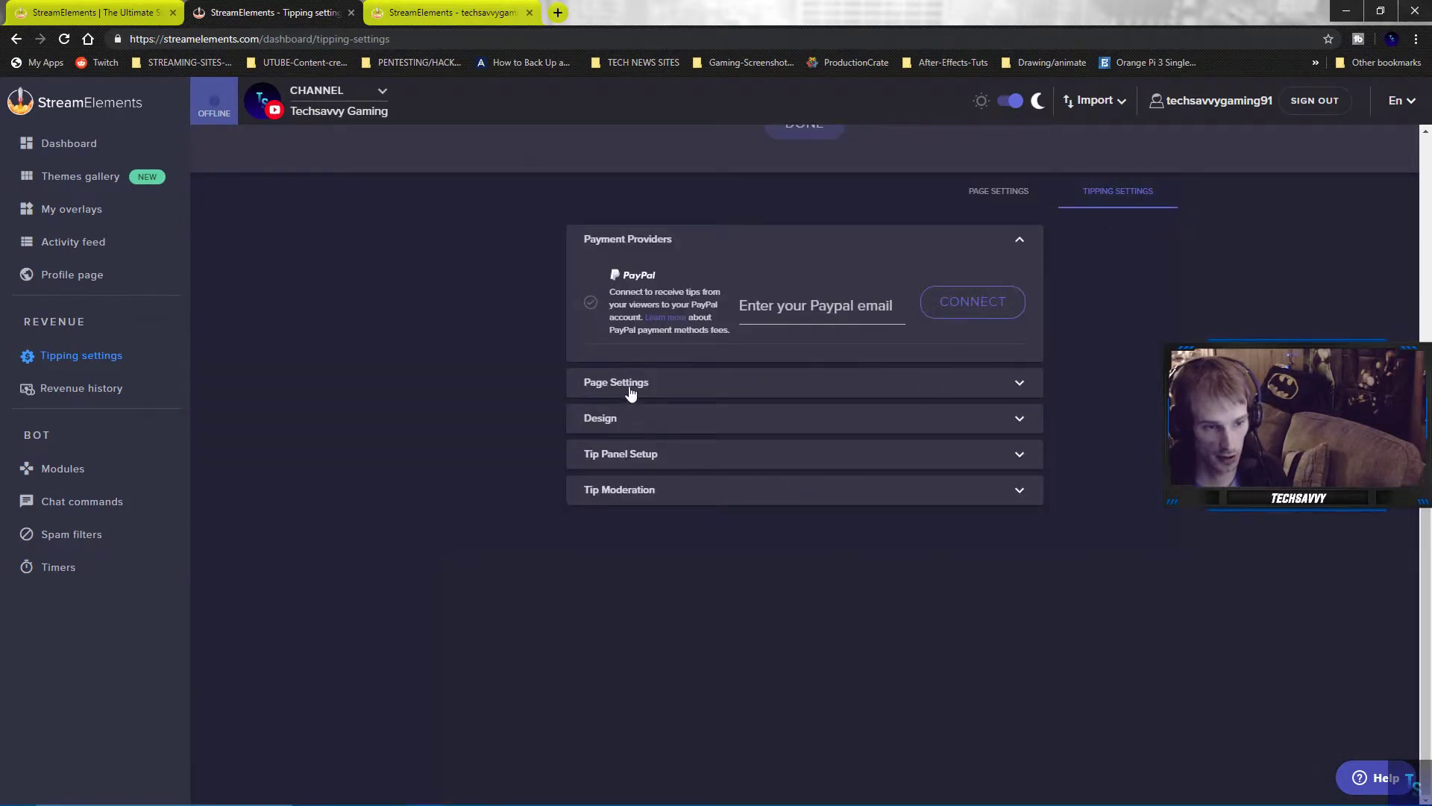
pyautogui.click(1020, 383)
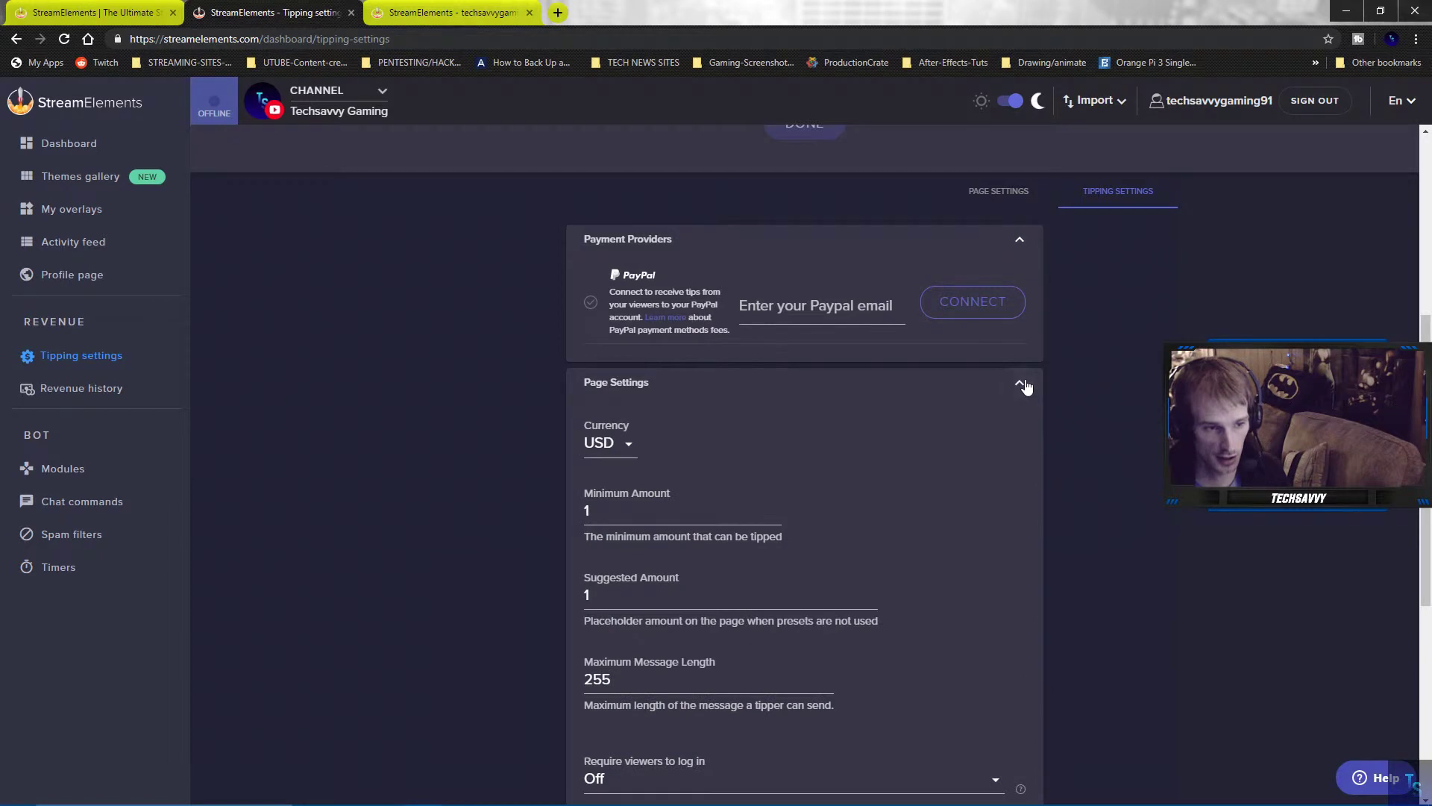
pyautogui.click(1021, 383)
pyautogui.click(1021, 418)
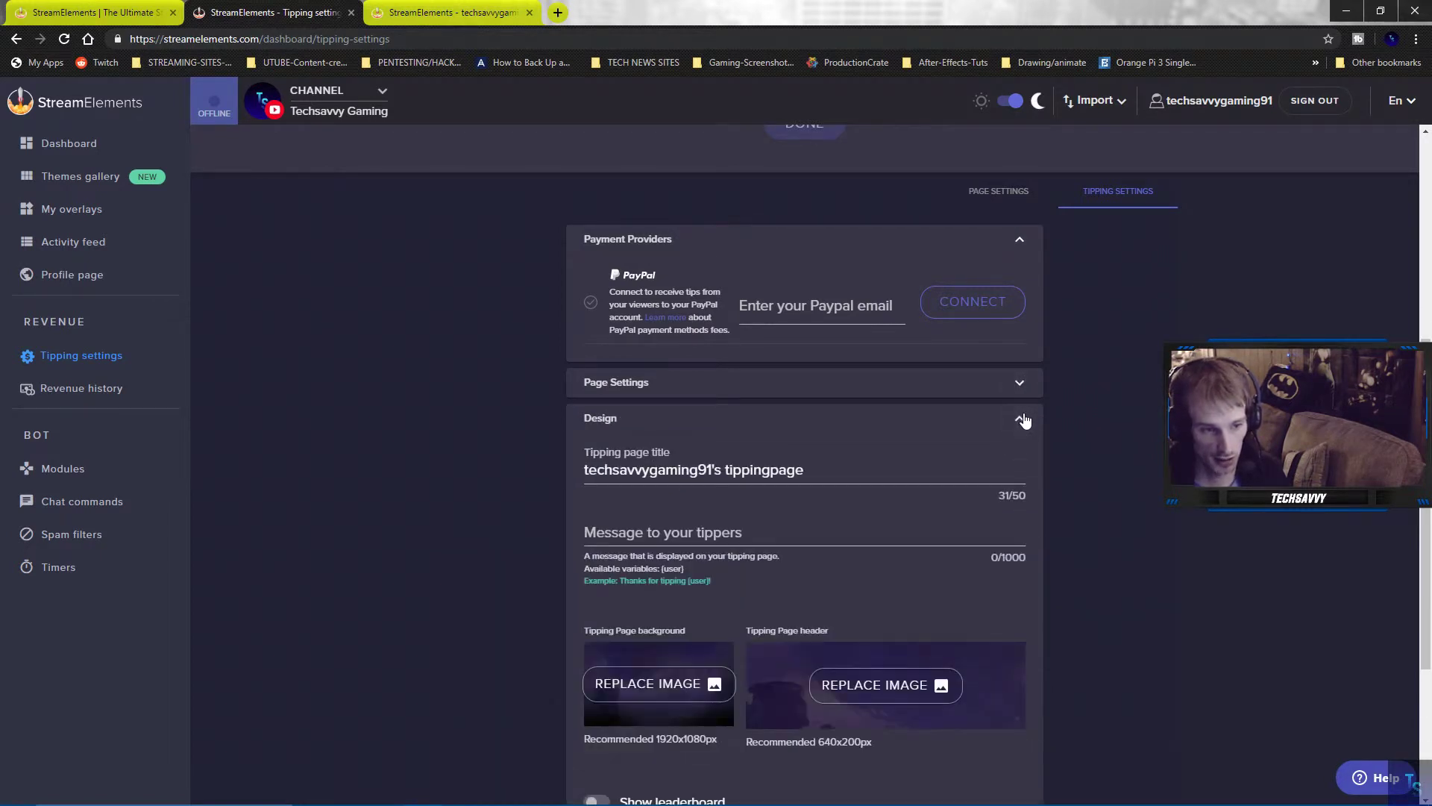
pyautogui.click(1022, 419)
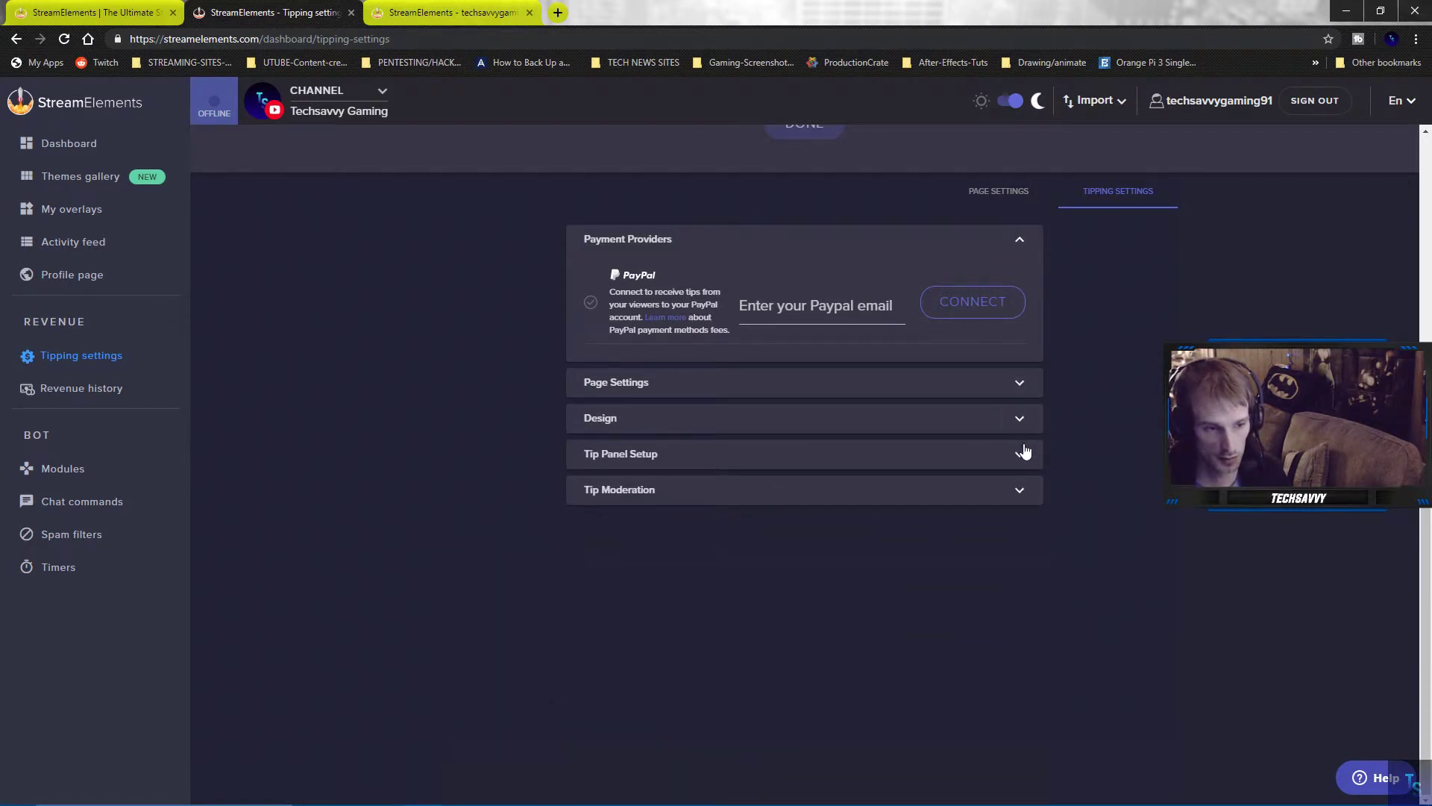
pyautogui.click(1020, 455)
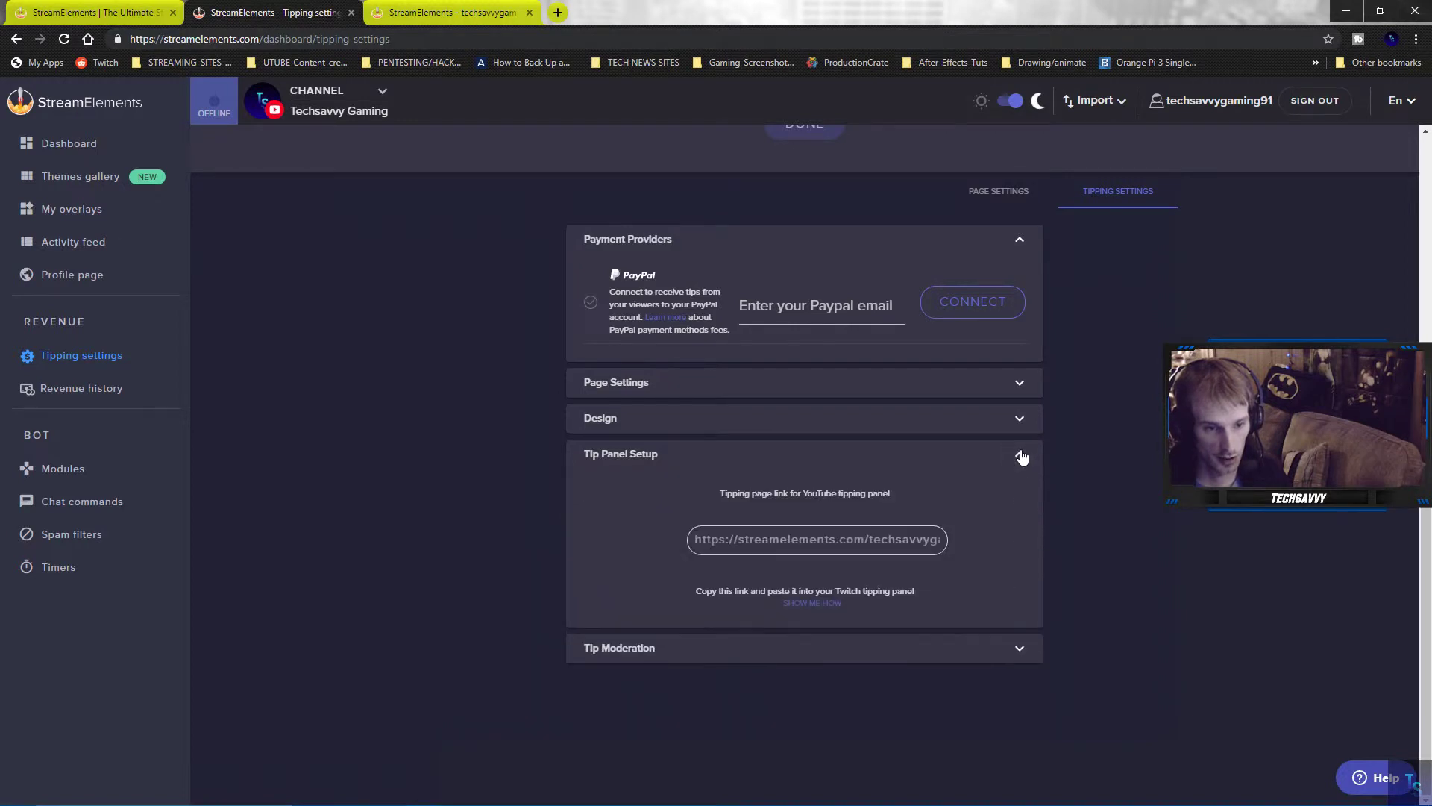
pyautogui.click(1021, 457)
pyautogui.click(1022, 494)
pyautogui.click(1022, 494)
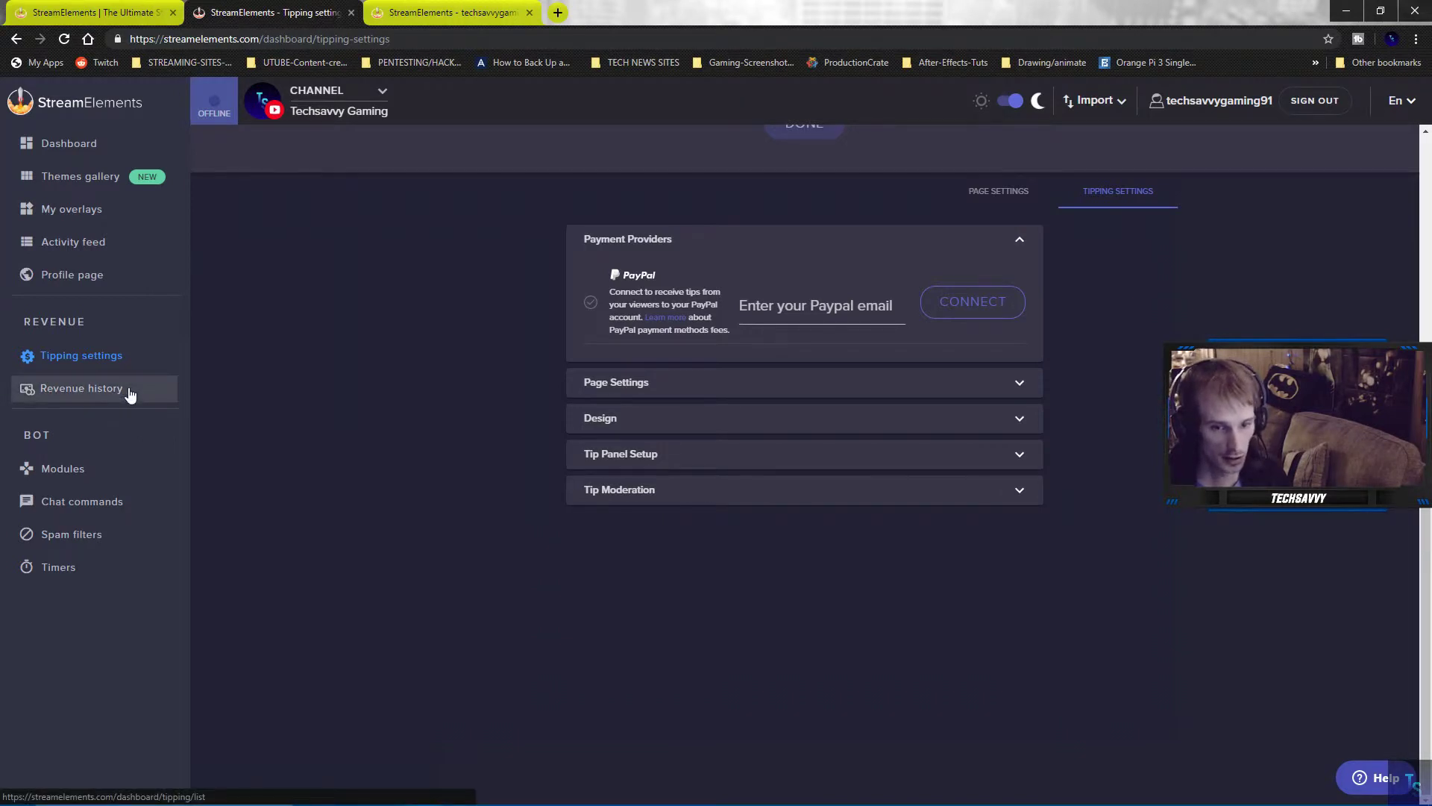
# View the revenue history's tip list, and examine the bot's Twitter module options, highlighting the available template arguments.
pyautogui.scroll(4, 738, 574)
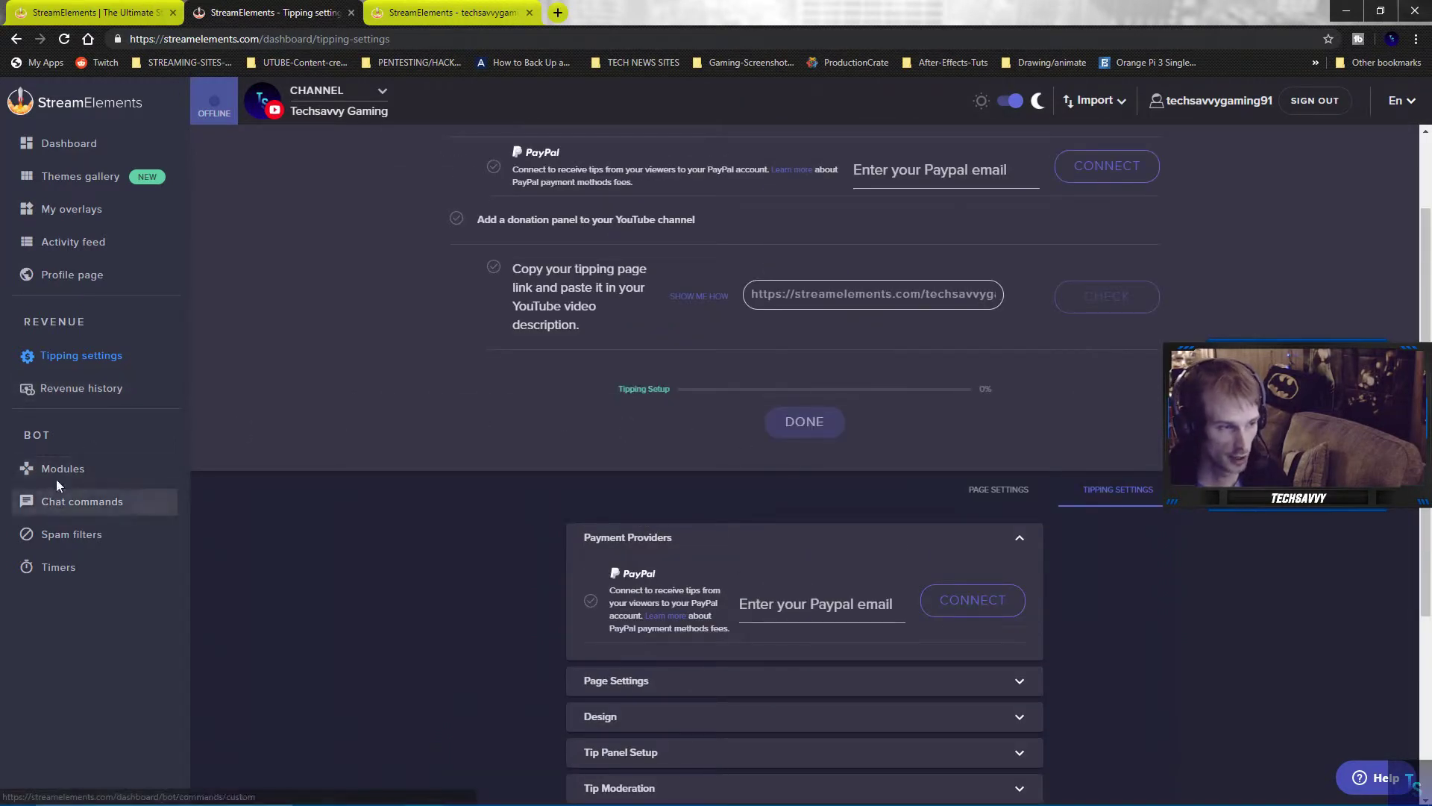
pyautogui.click(73, 388)
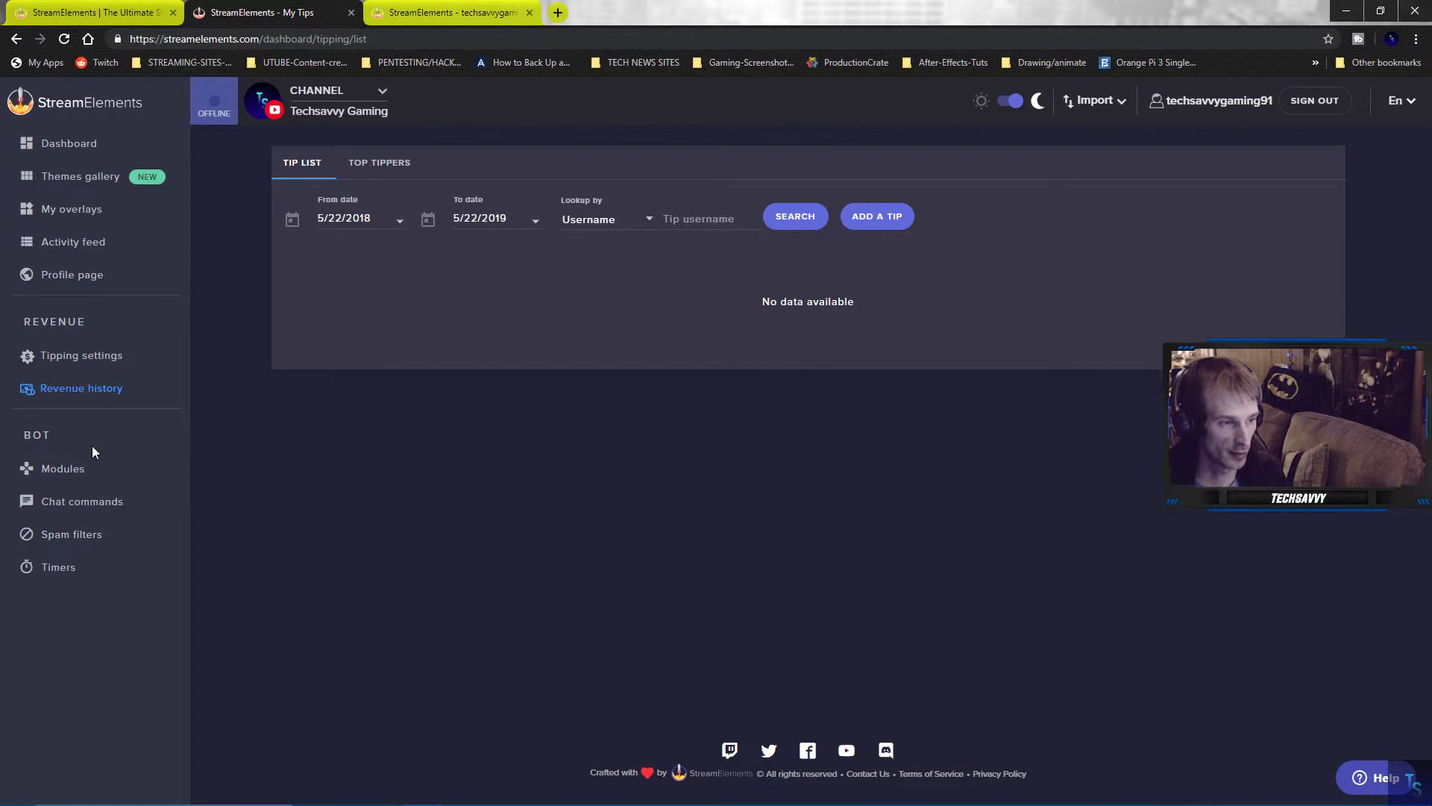
pyautogui.click(91, 468)
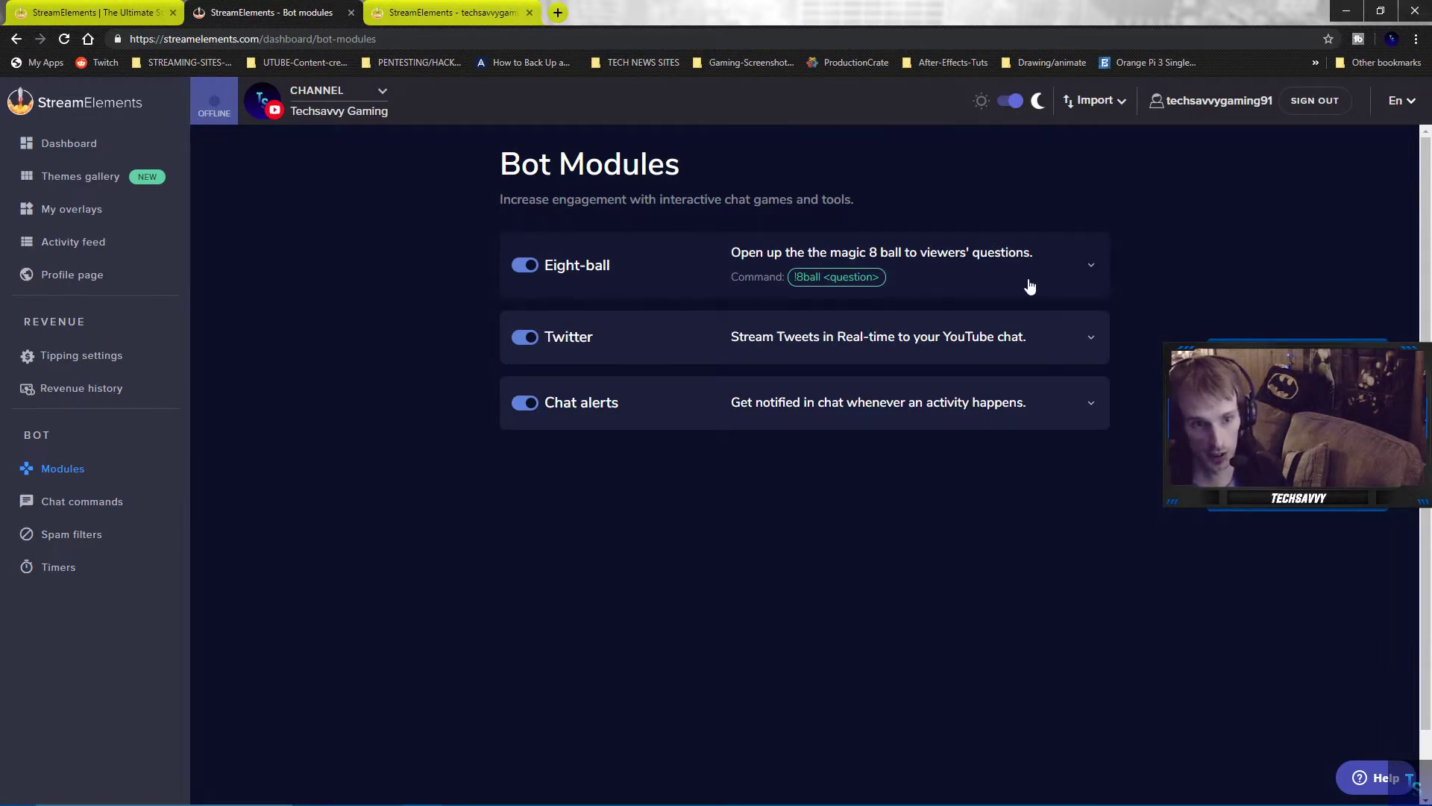
pyautogui.click(1094, 342)
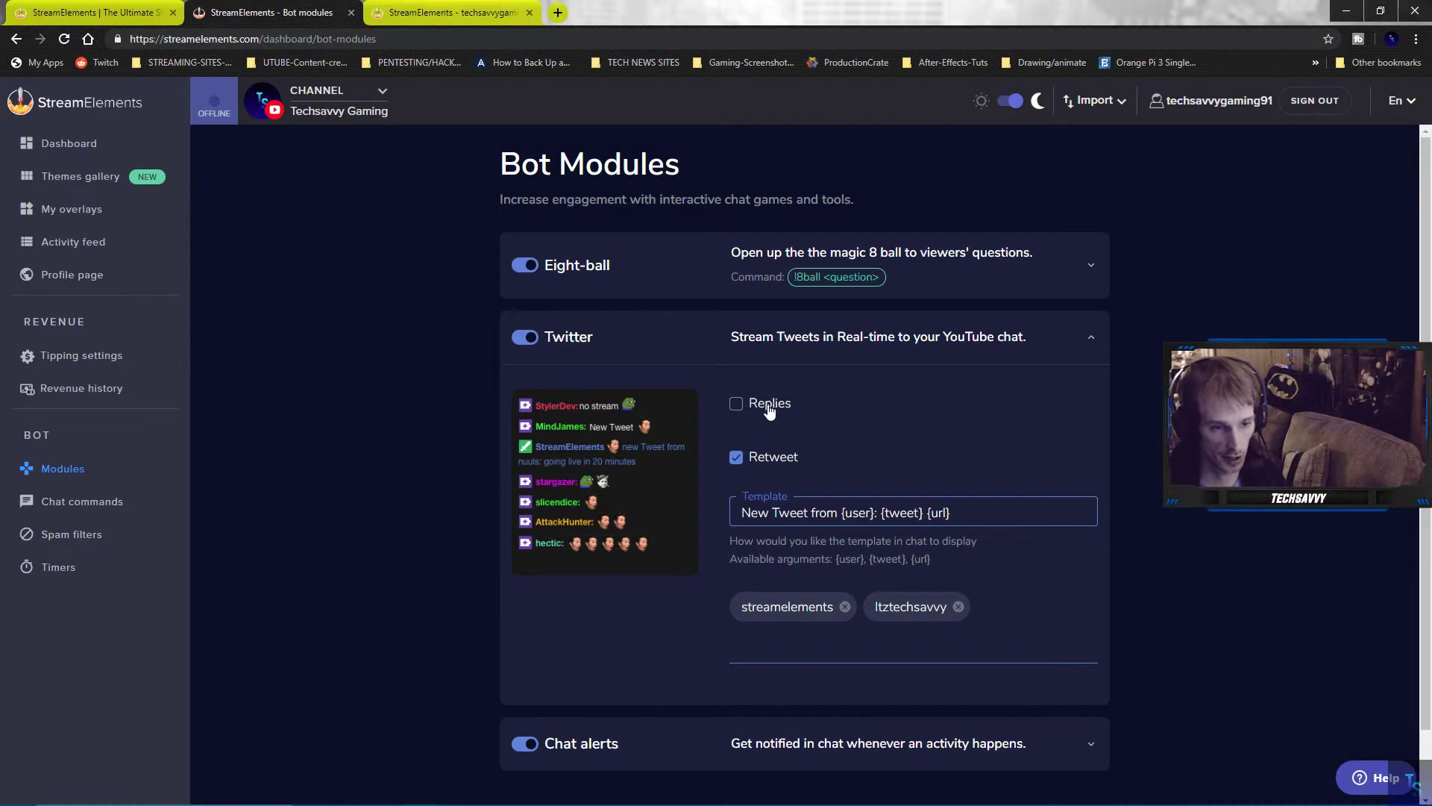
pyautogui.moveTo(729, 561); pyautogui.dragTo(931, 570)
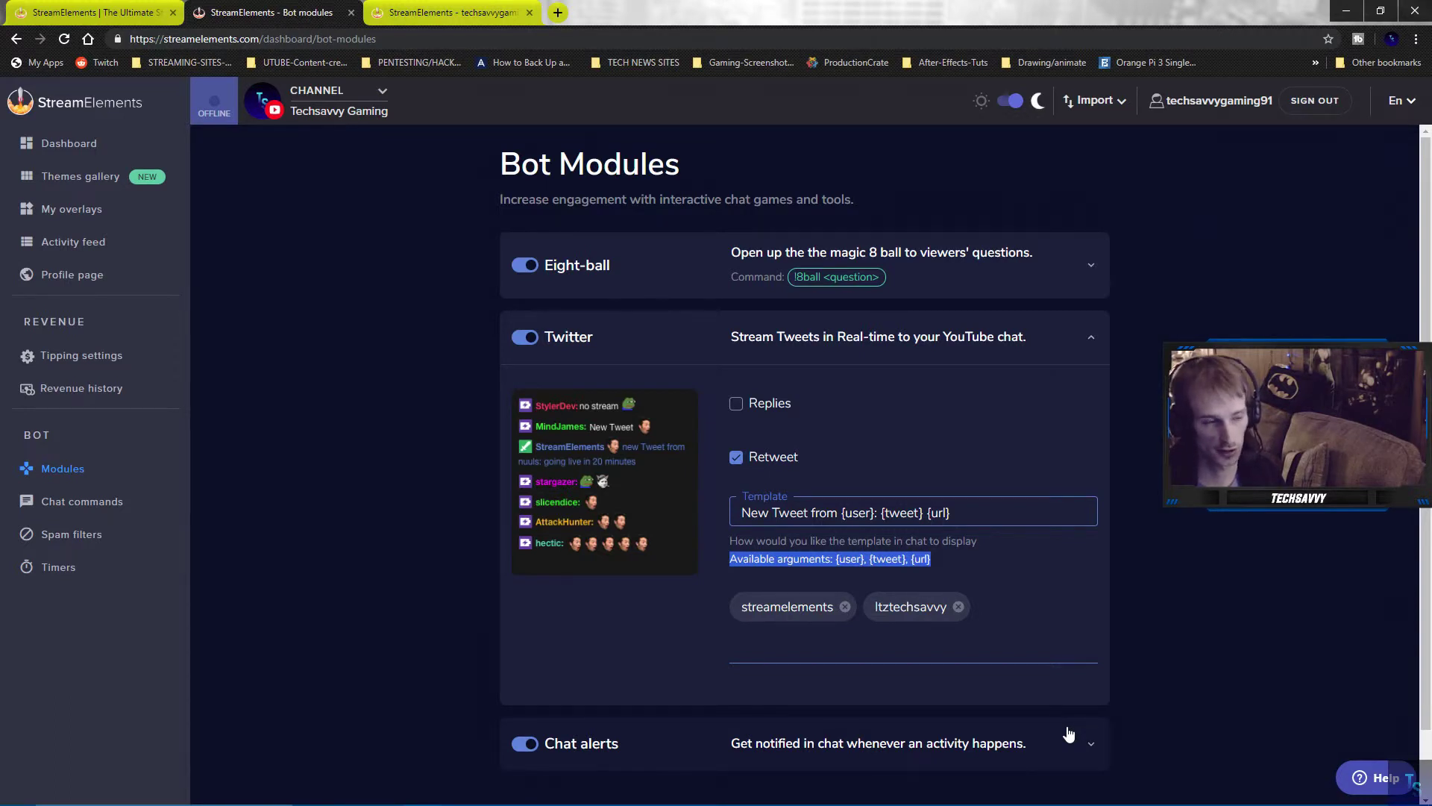
pyautogui.scroll(-1, 1027, 696)
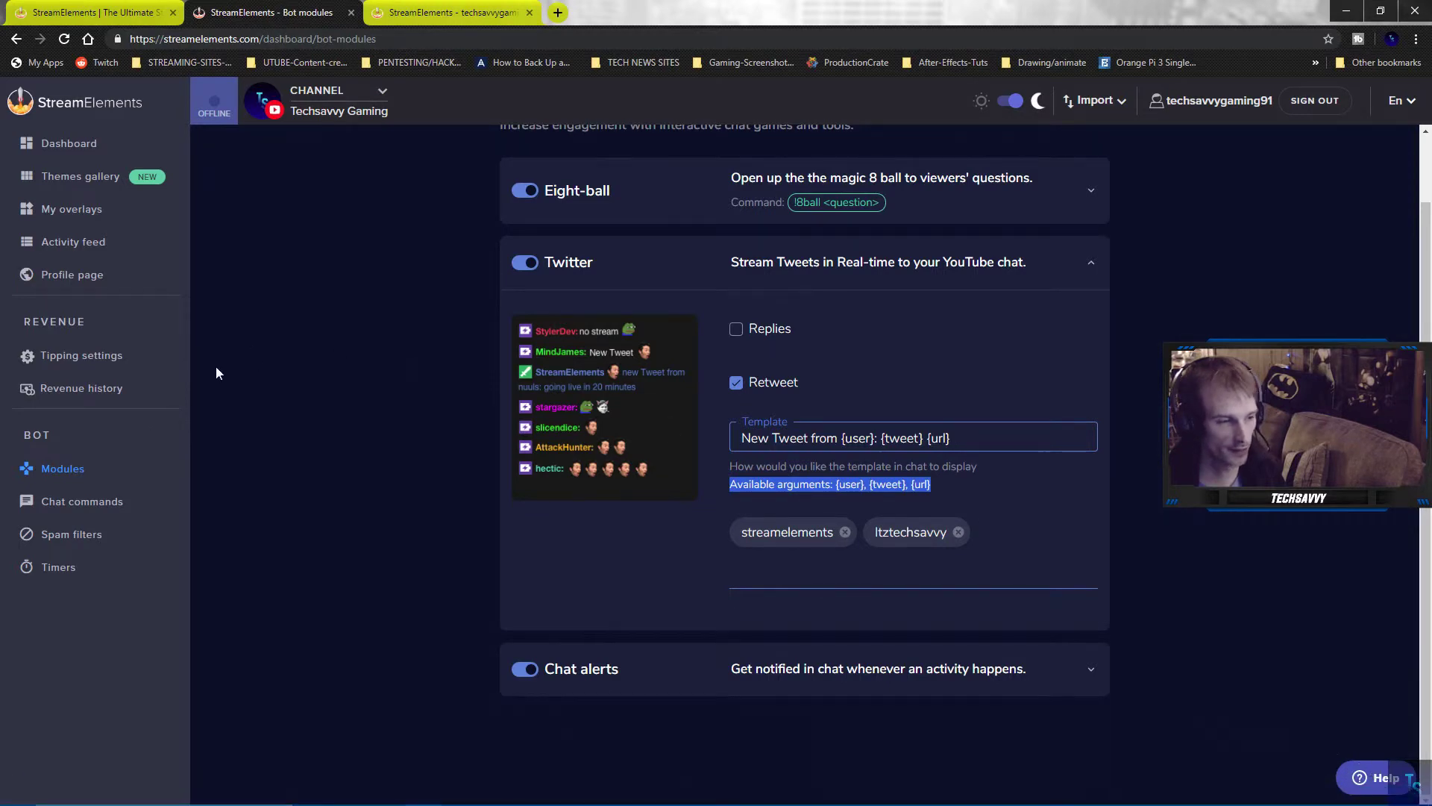
# Look over the bot's default chat commands, viewing the edit options of !commands and closing them without changes.
pyautogui.click(90, 507)
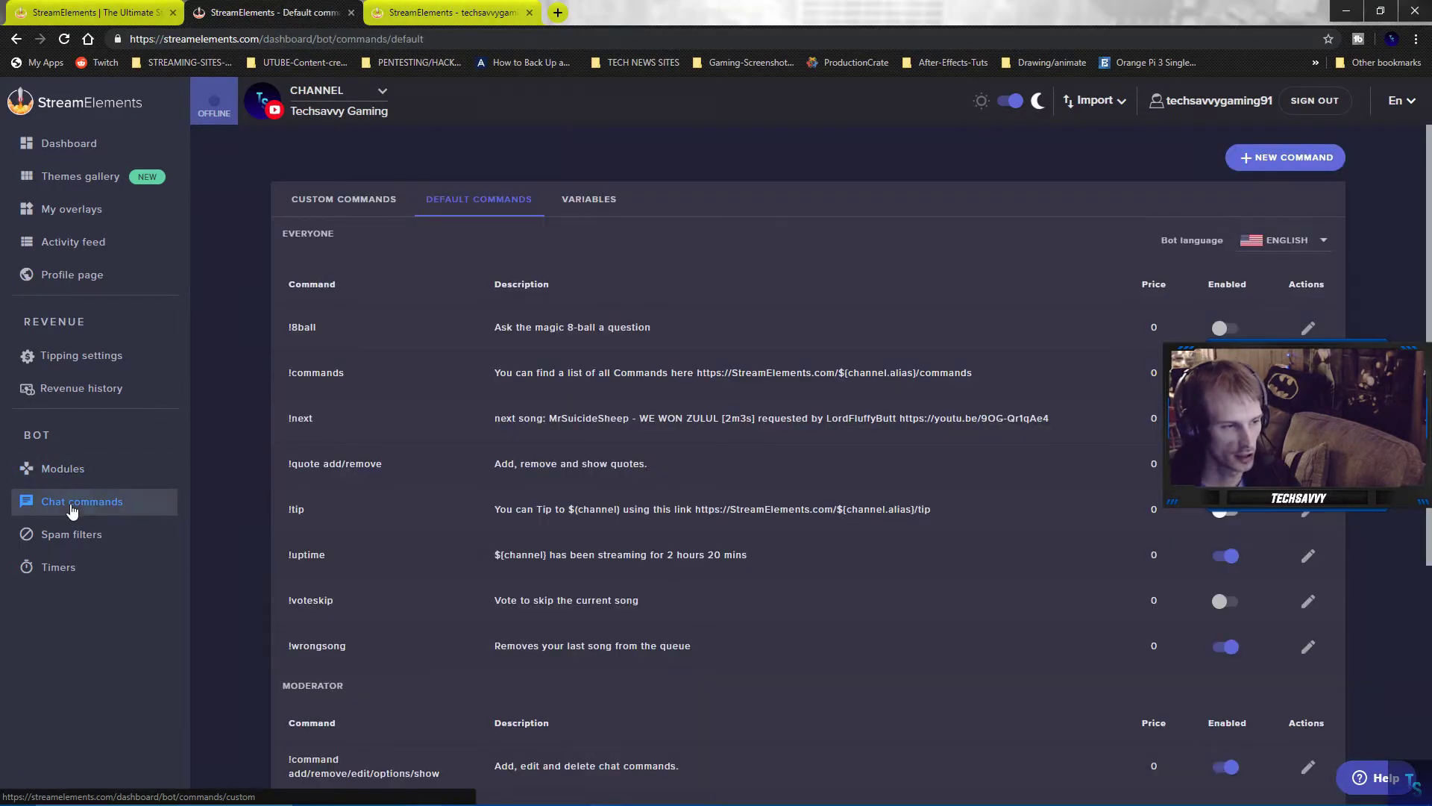
pyautogui.click(444, 203)
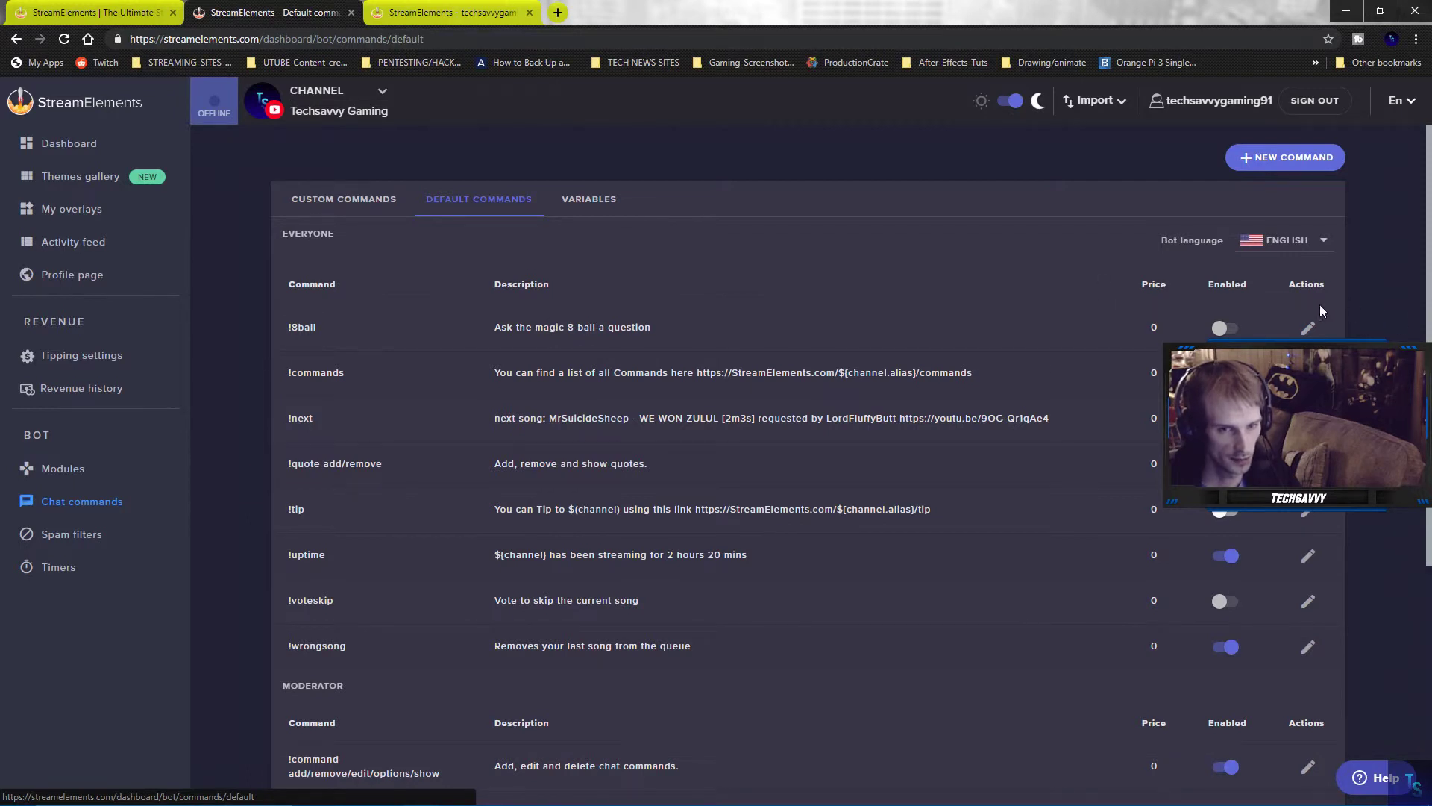
pyautogui.click(1308, 373)
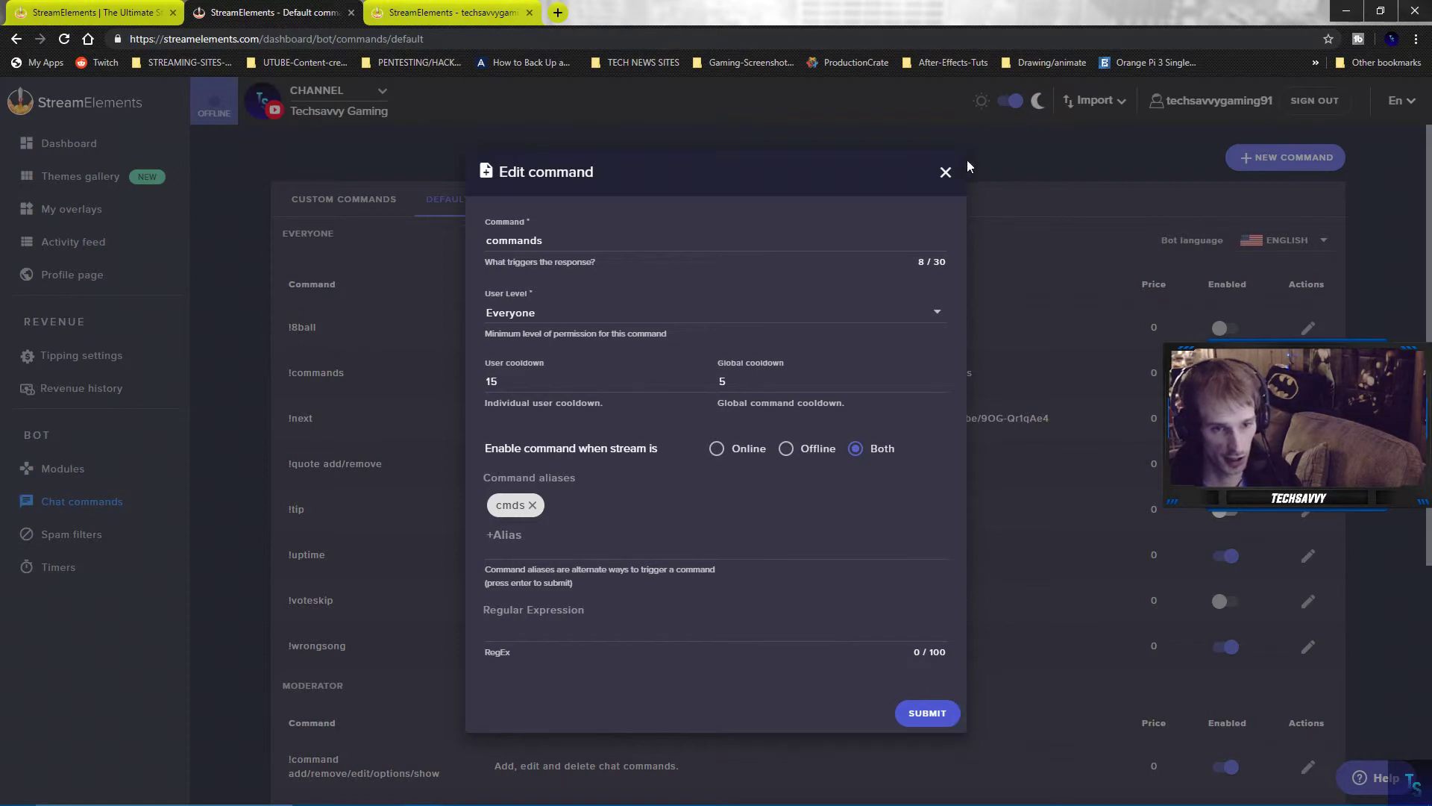
pyautogui.click(945, 174)
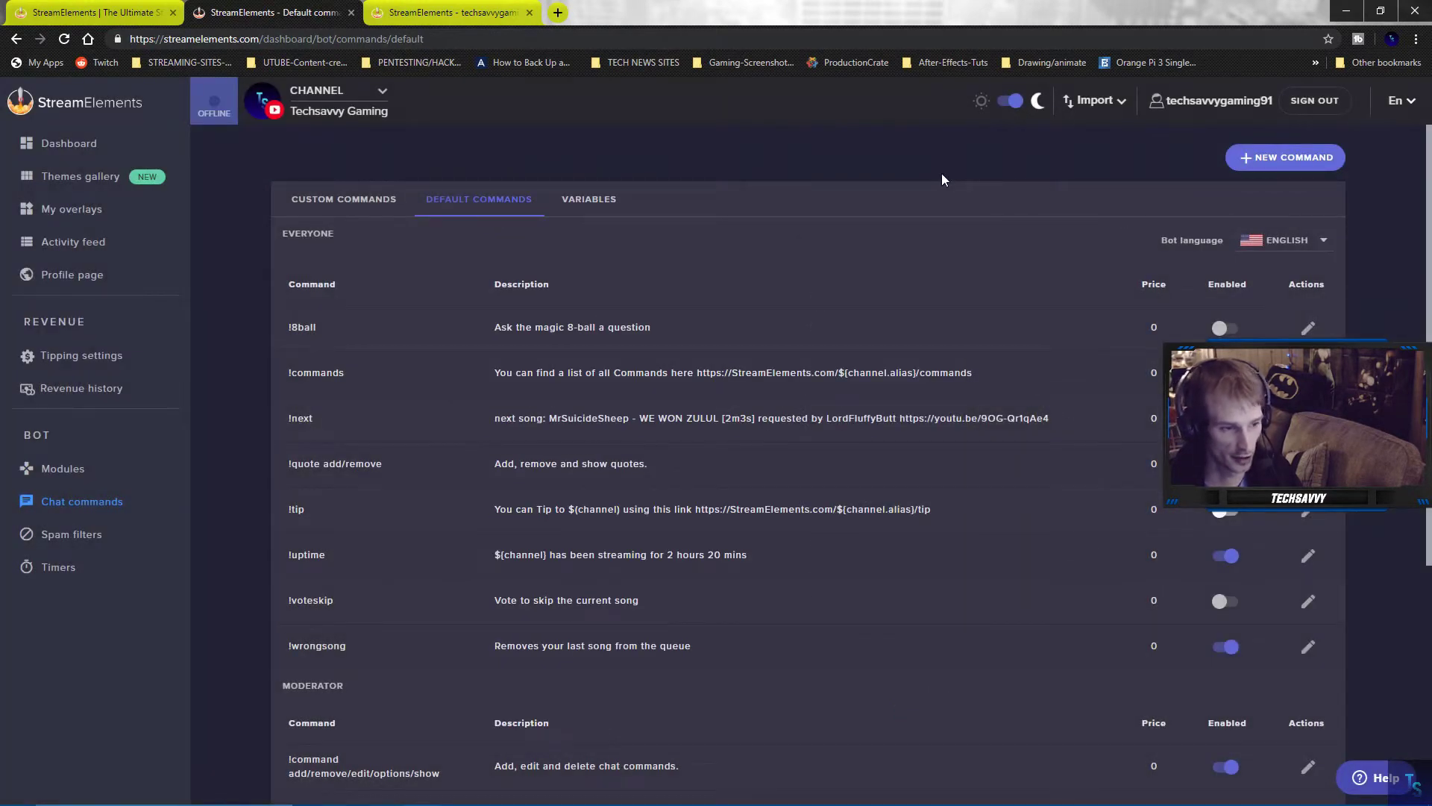
pyautogui.scroll(-5, 361, 661)
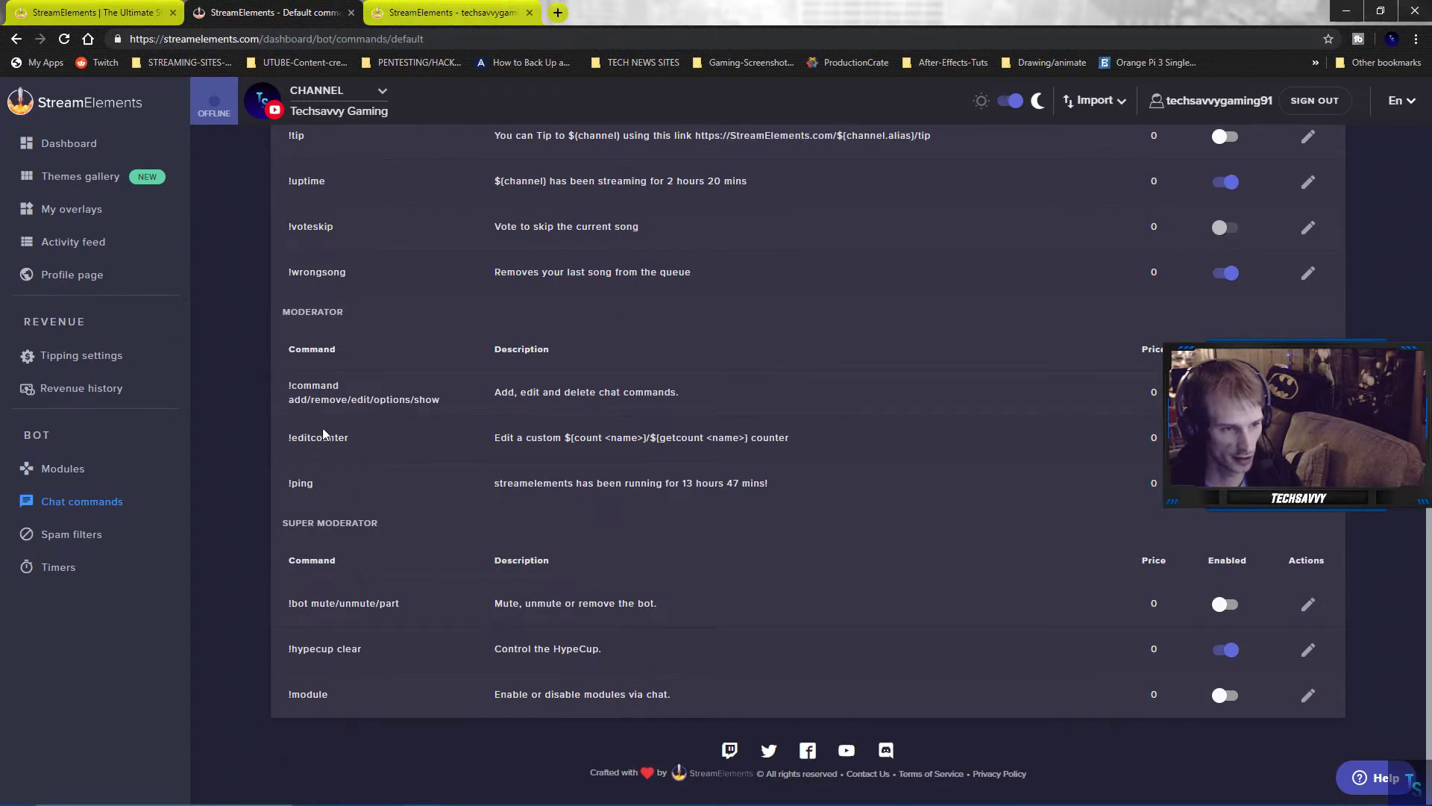
pyautogui.scroll(5, 960, 589)
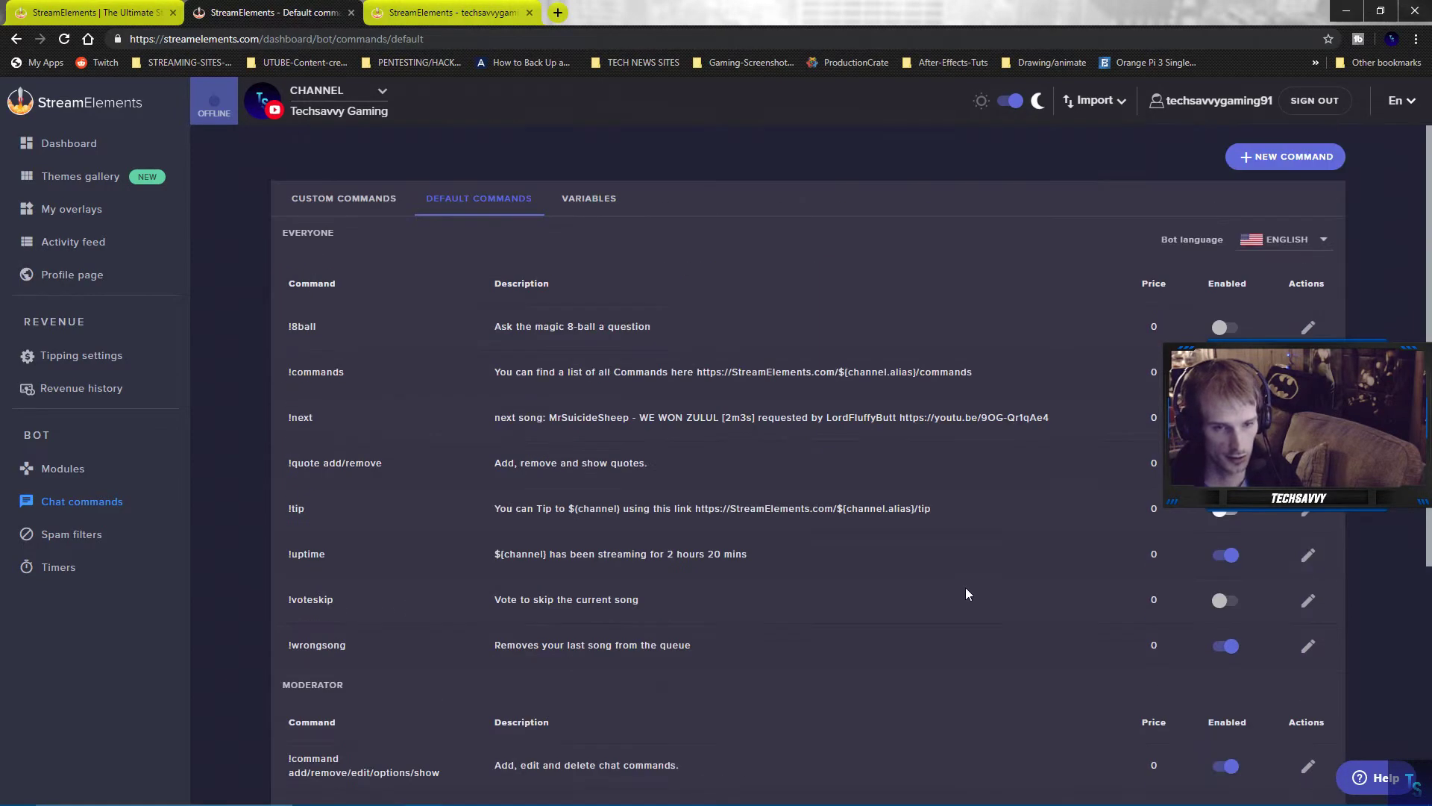
# Examine the full list of chat command variables with their descriptions and examples.
pyautogui.click(603, 198)
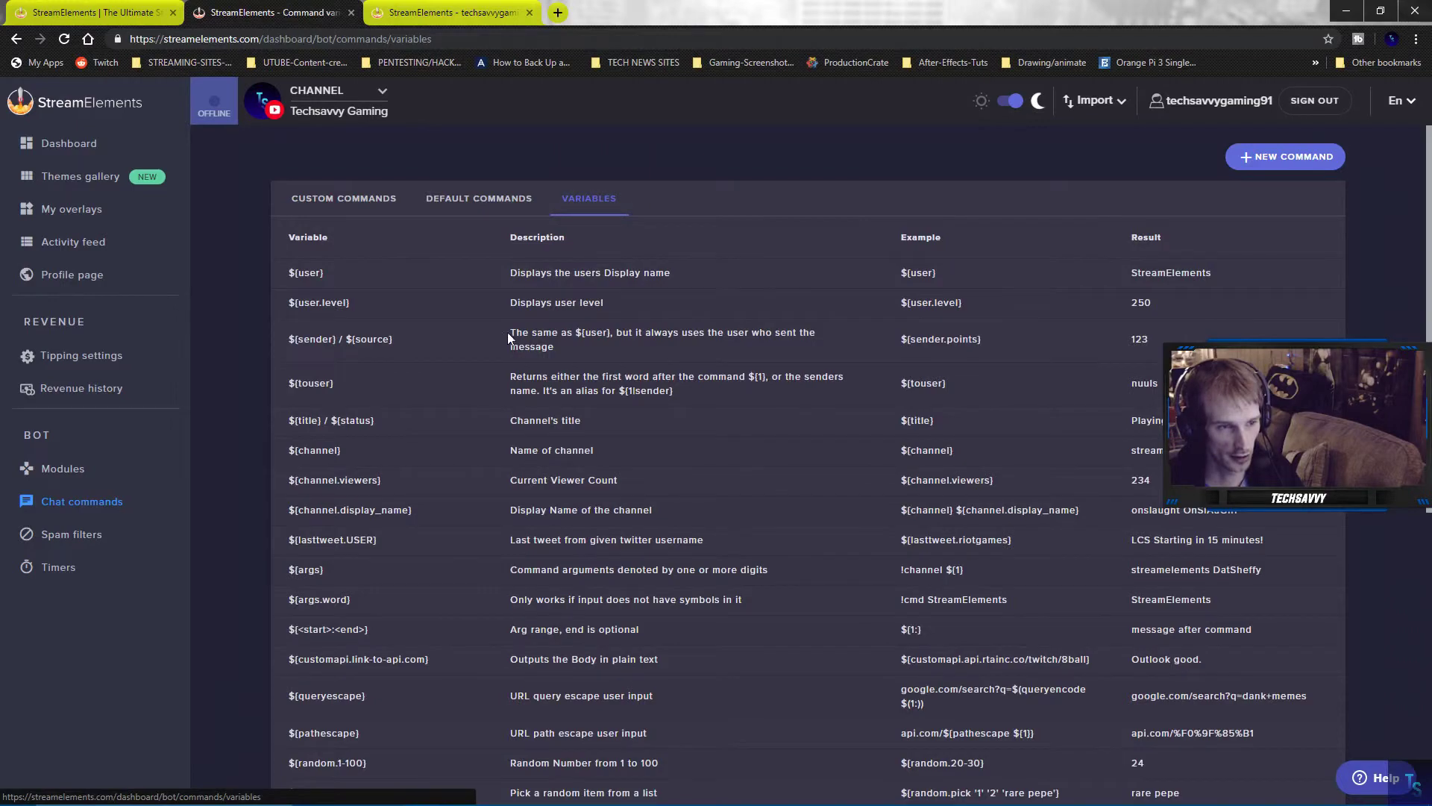
pyautogui.scroll(-4, 507, 350)
pyautogui.scroll(-3, 527, 386)
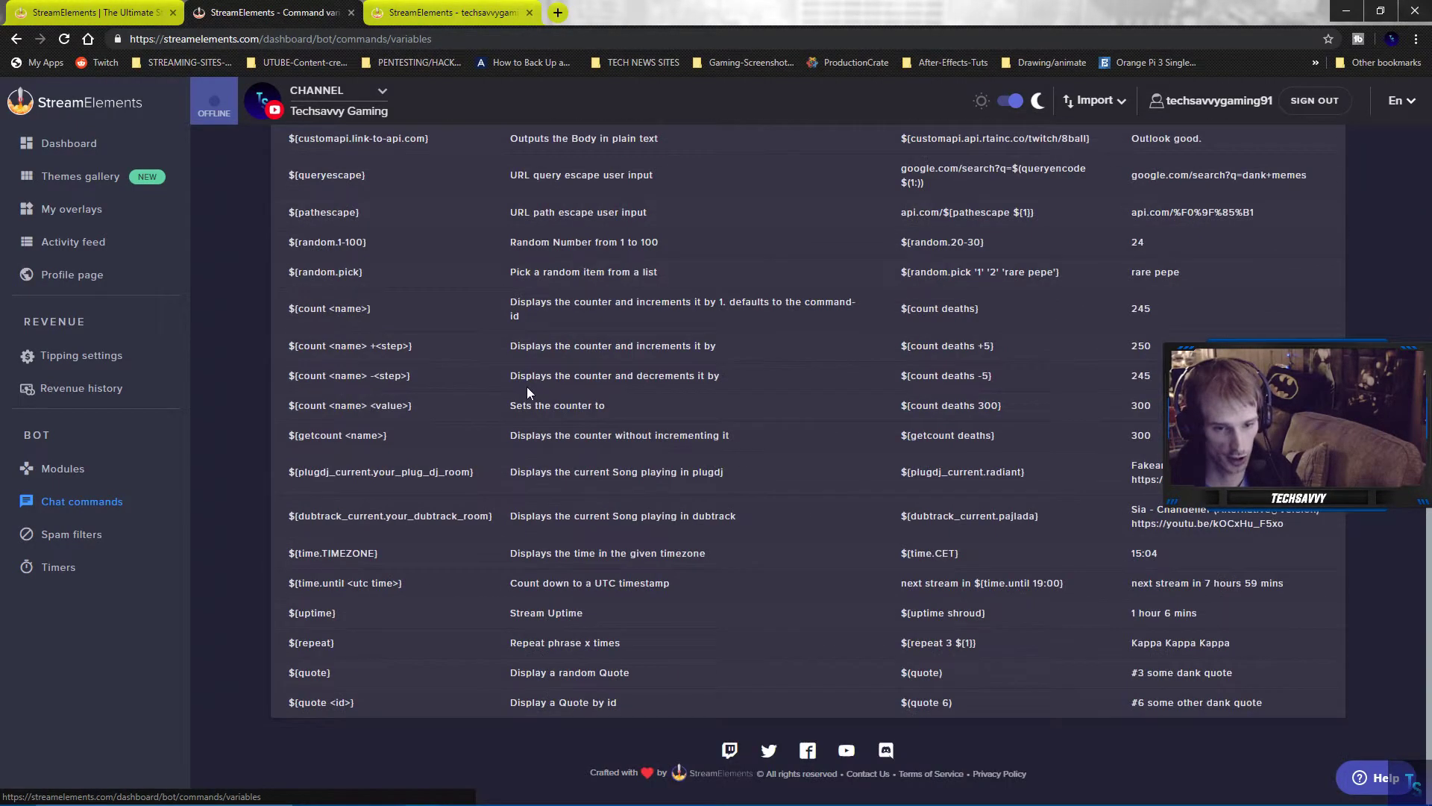
pyautogui.scroll(7, 1238, 687)
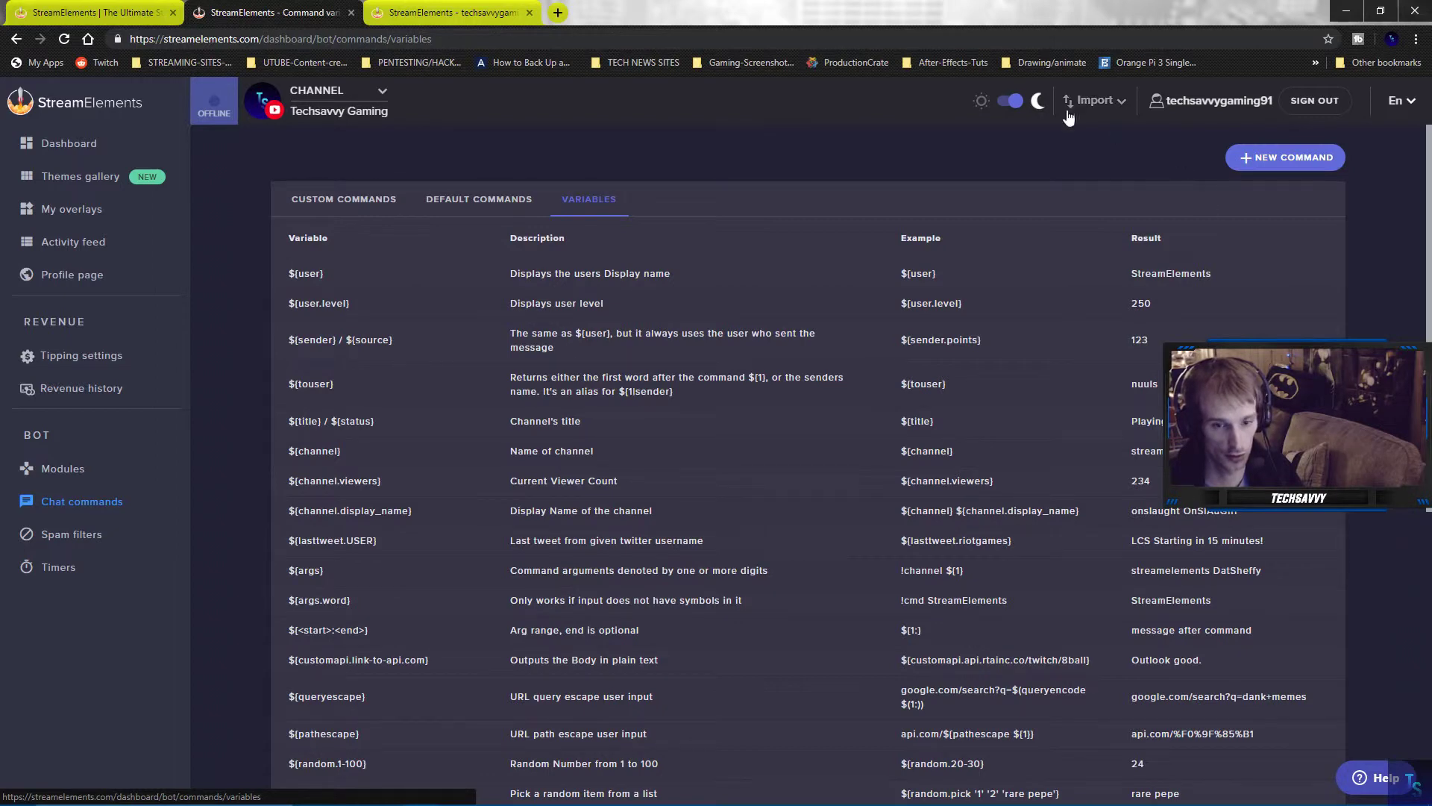
pyautogui.scroll(-4, 1211, 628)
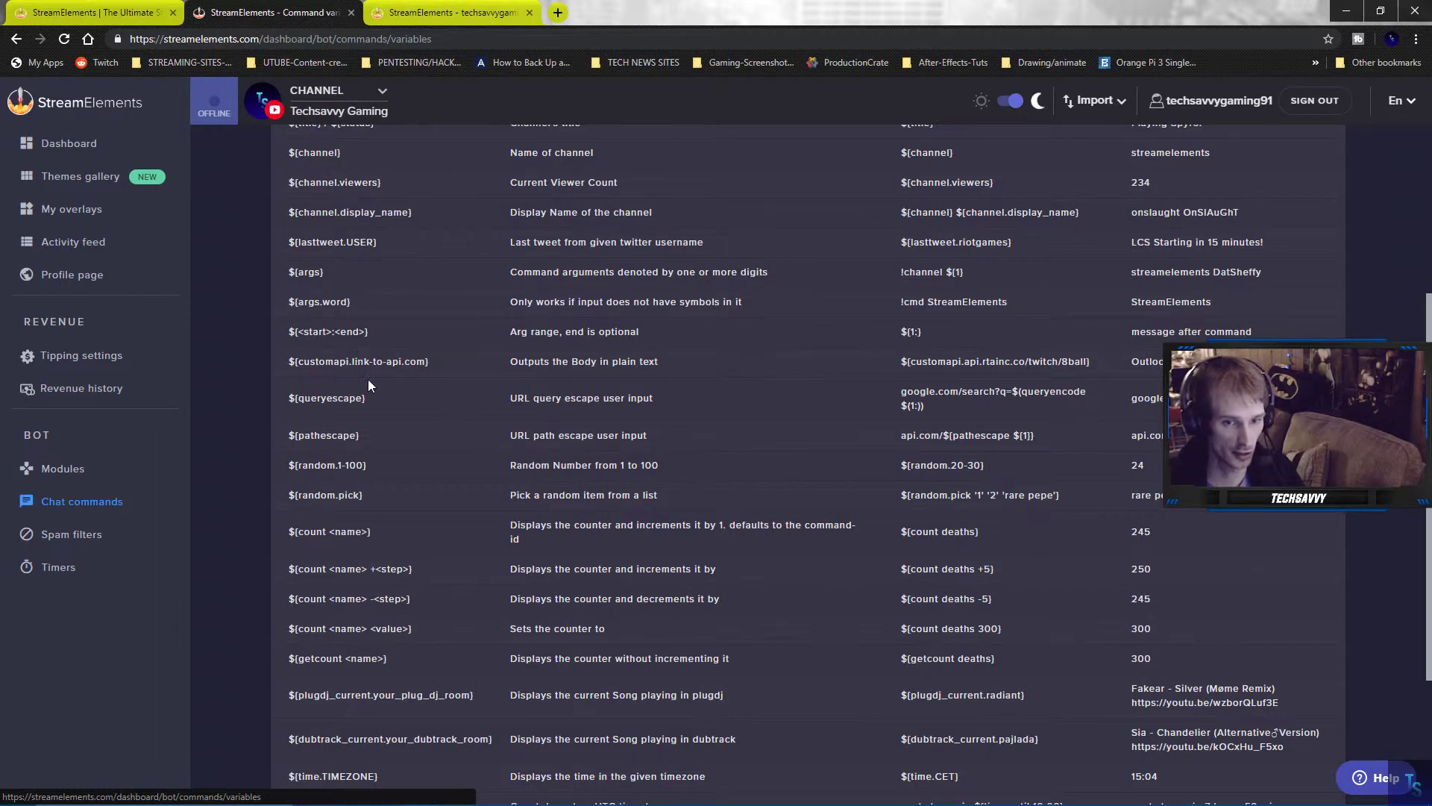
pyautogui.scroll(4, 369, 384)
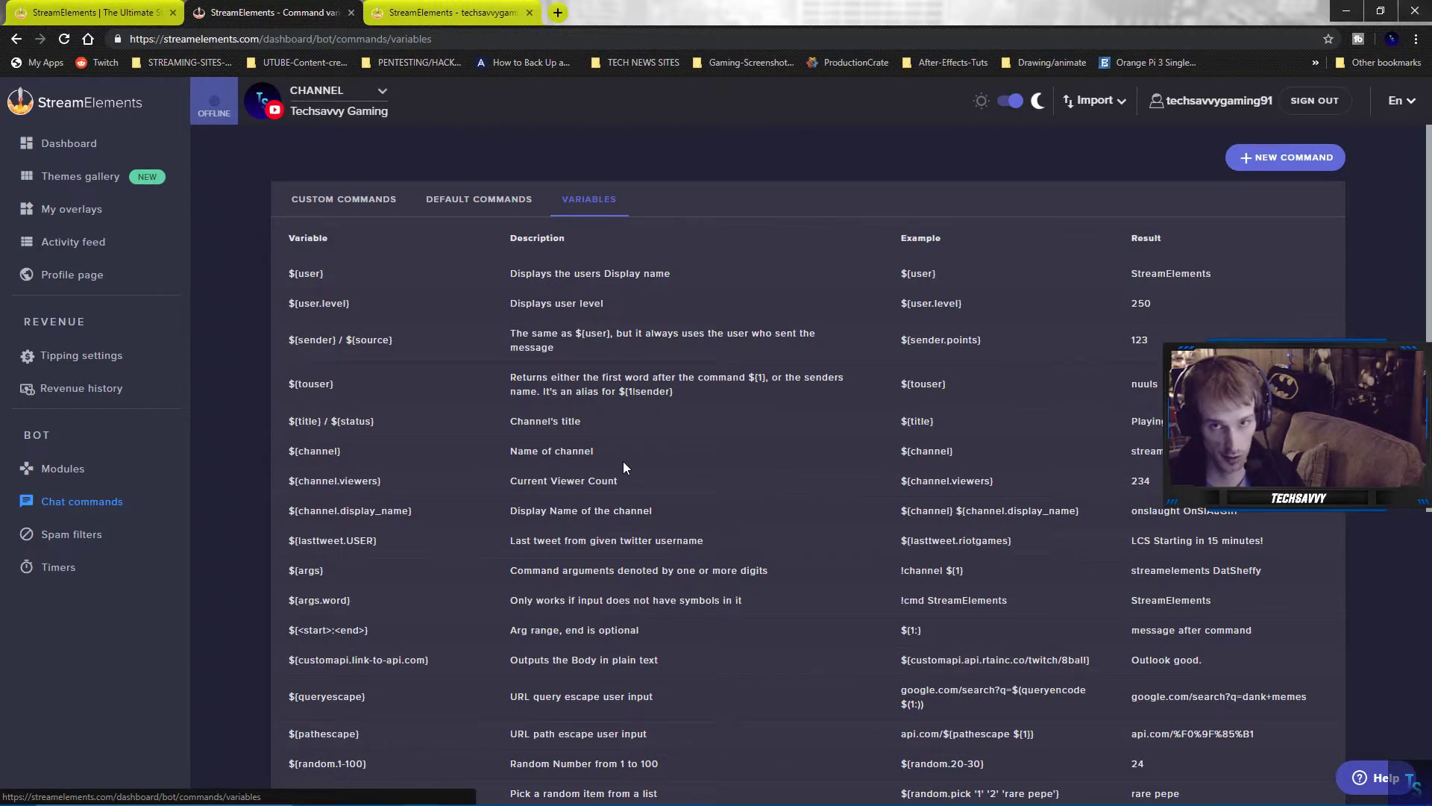
# In the bot's spam filters, try the Minor Spam and Strict Mode presets, and set the protection level to Filters Off.
pyautogui.click(73, 535)
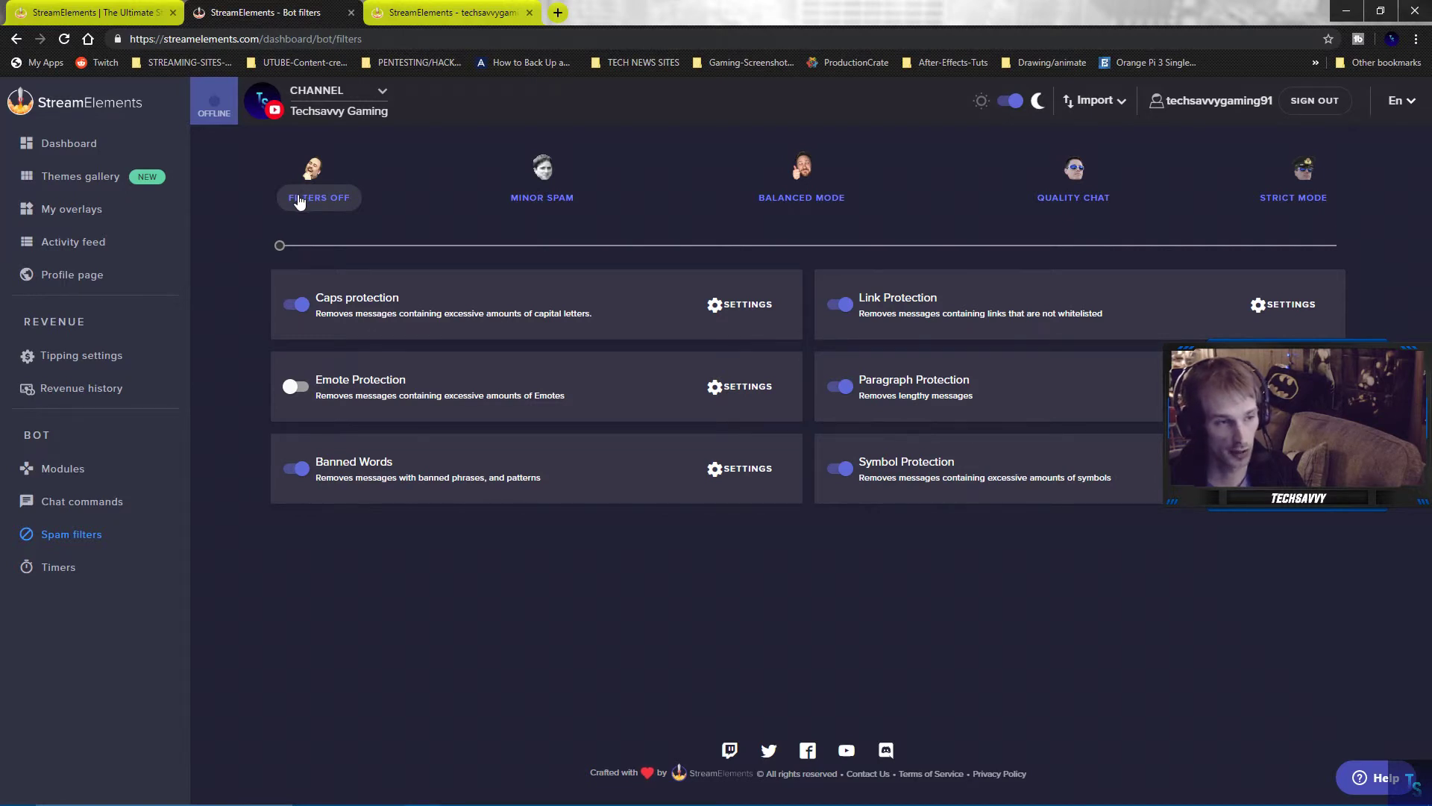
pyautogui.click(549, 198)
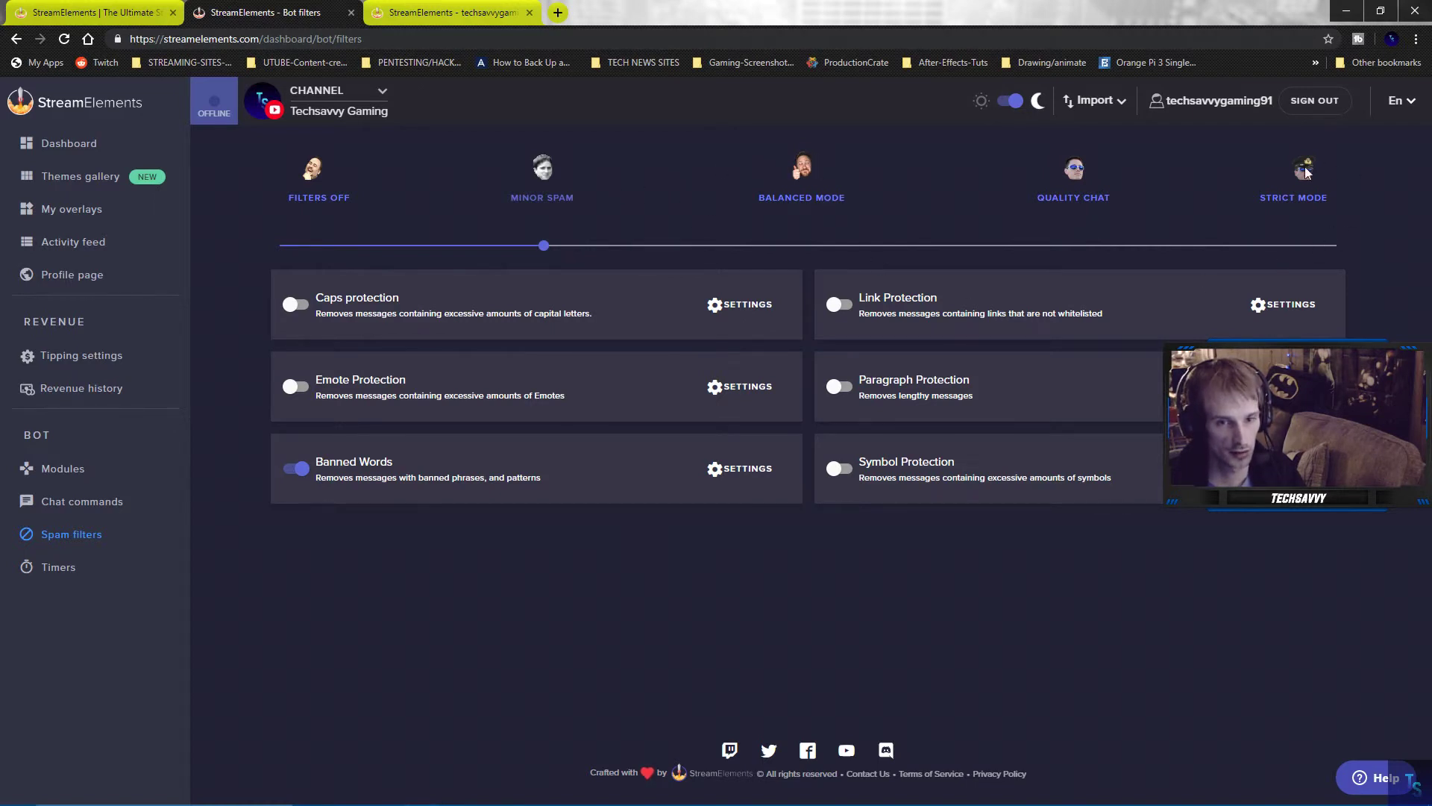
pyautogui.click(1303, 202)
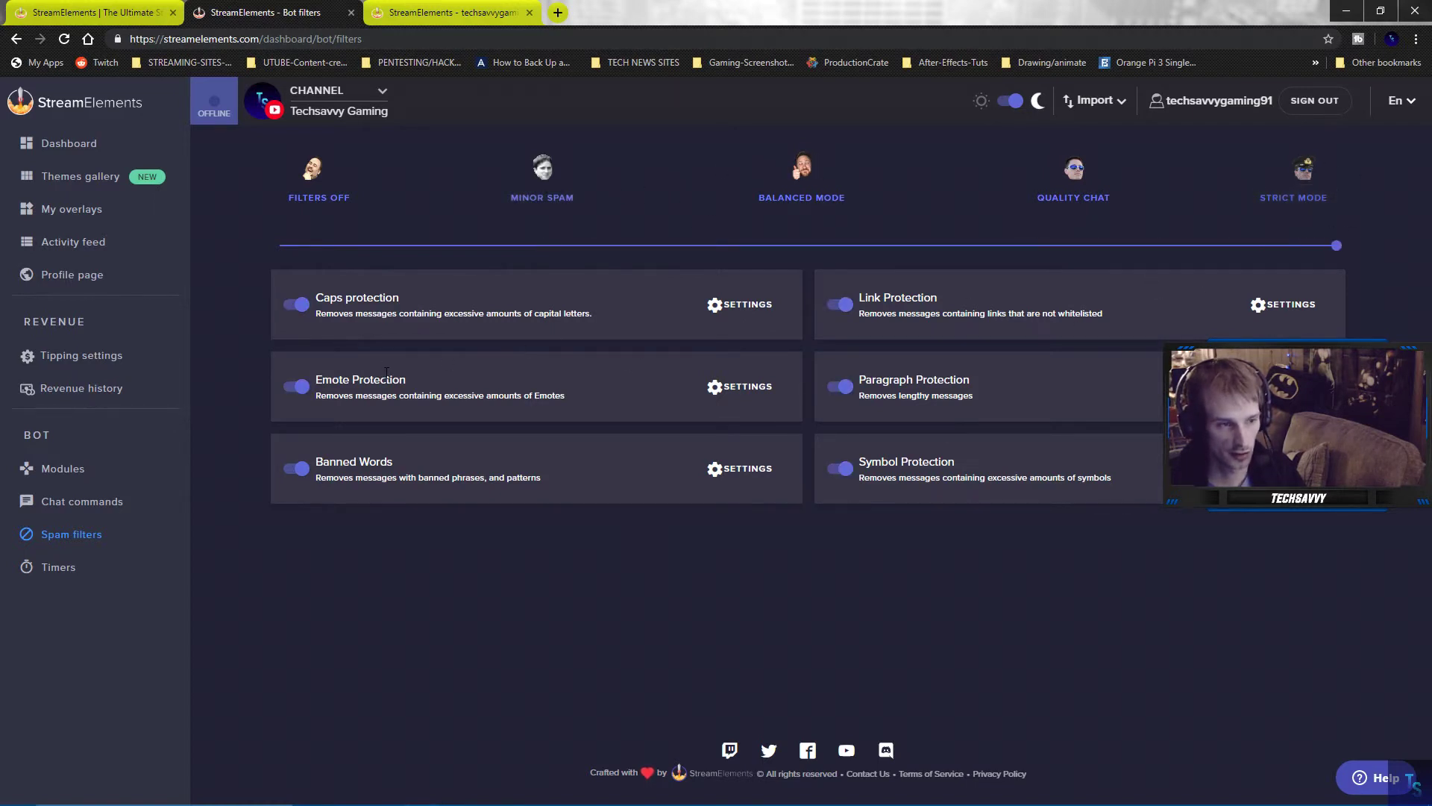
pyautogui.click(332, 197)
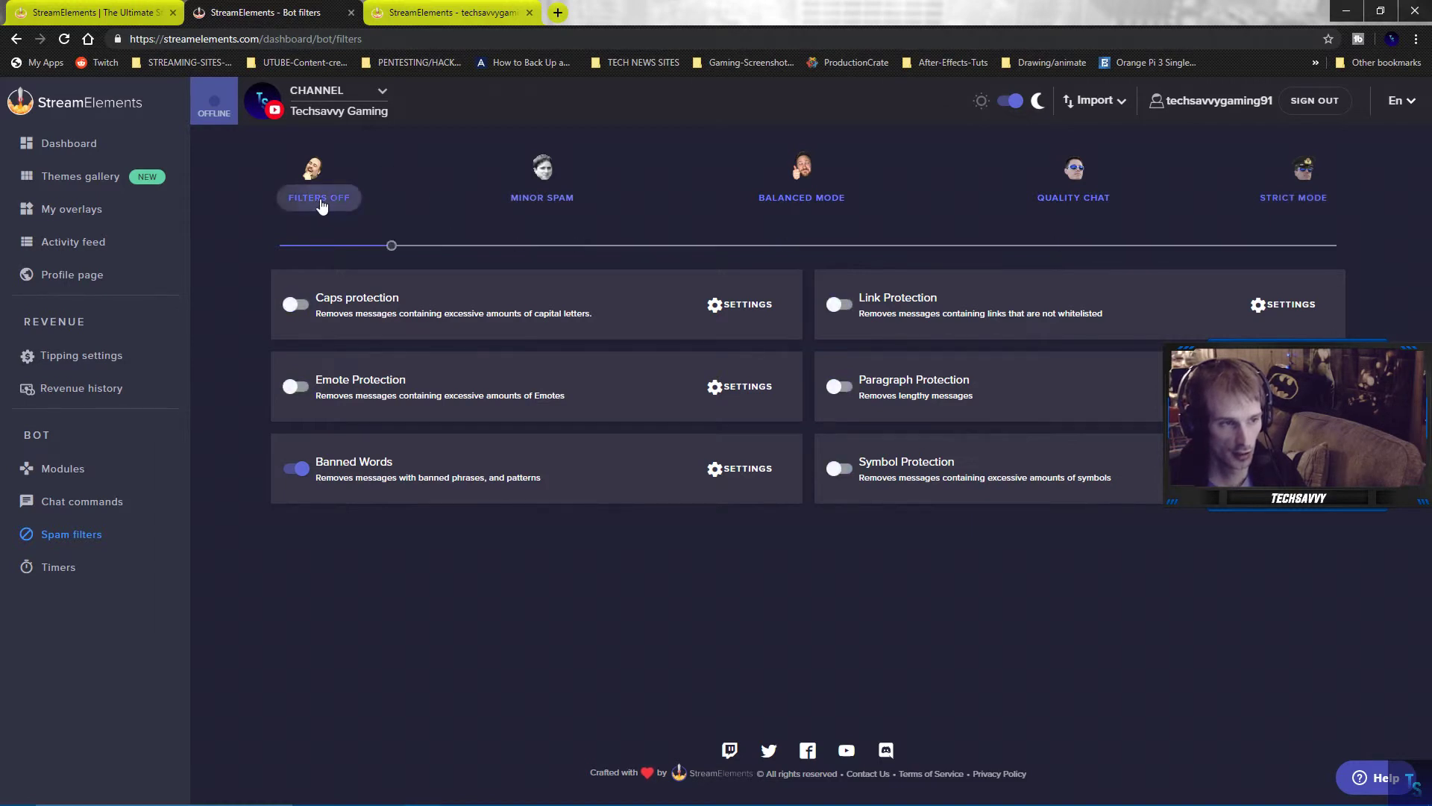
# View the Caps protection settings and their excluded usergroup choices, and close them without changes.
pyautogui.click(759, 303)
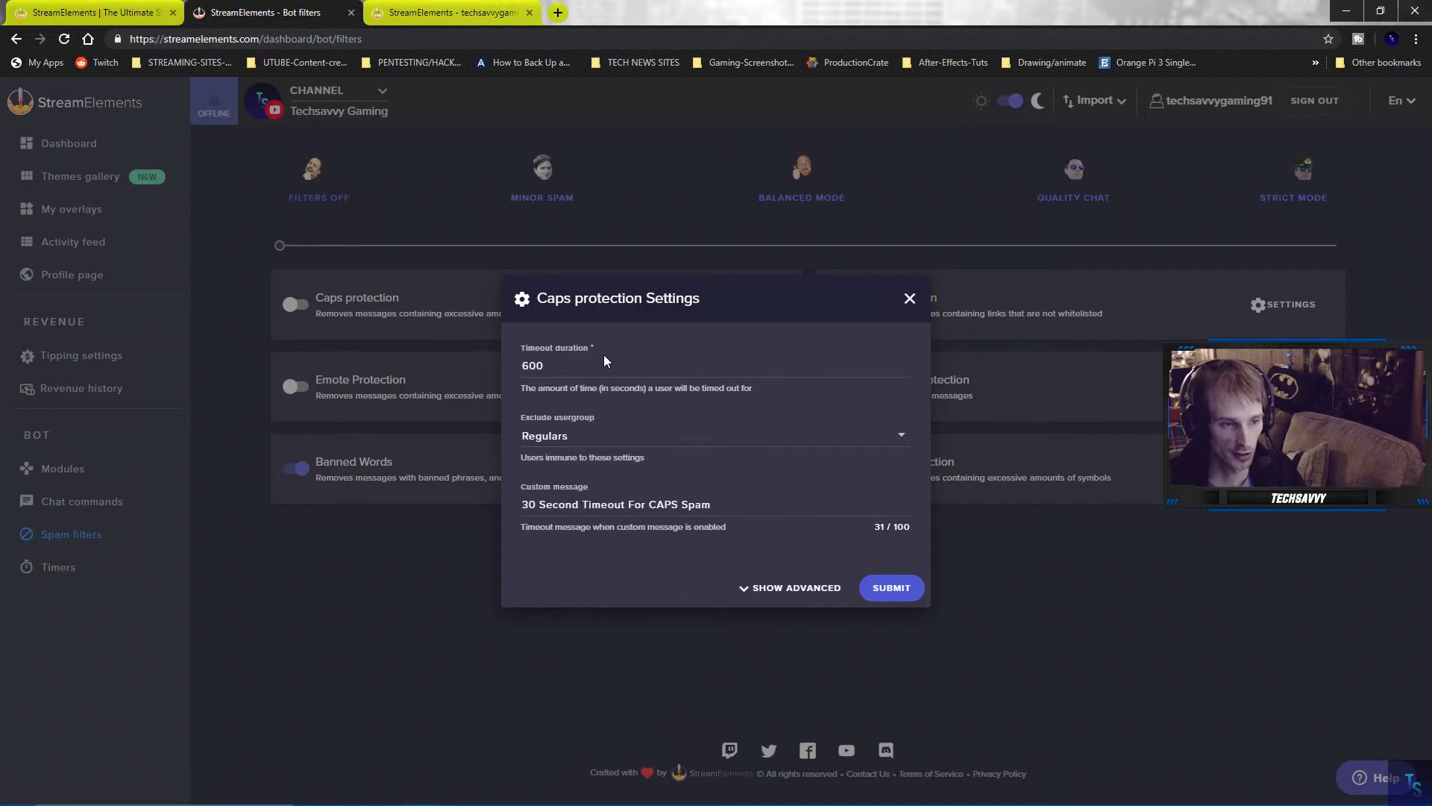
pyautogui.click(579, 438)
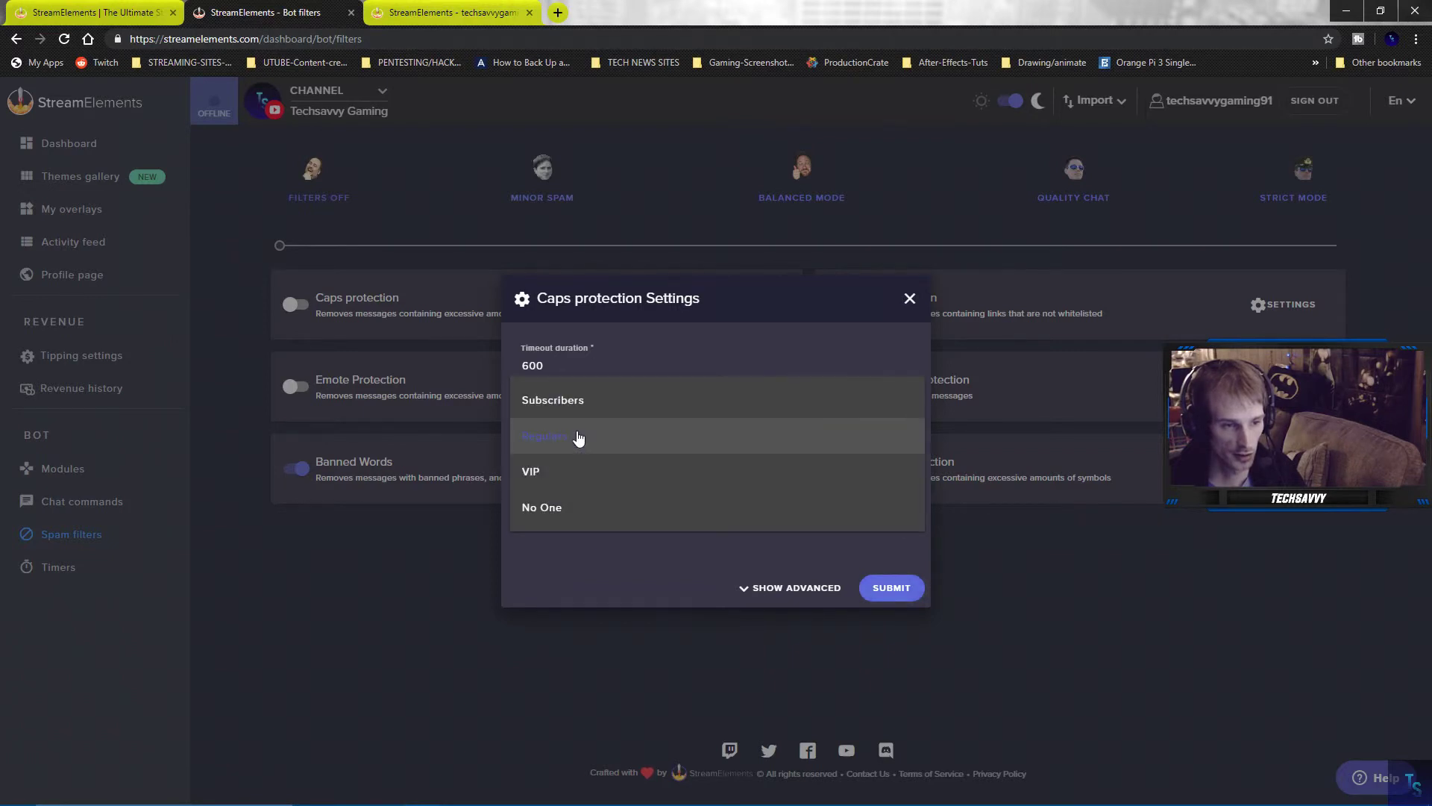
pyautogui.click(908, 298)
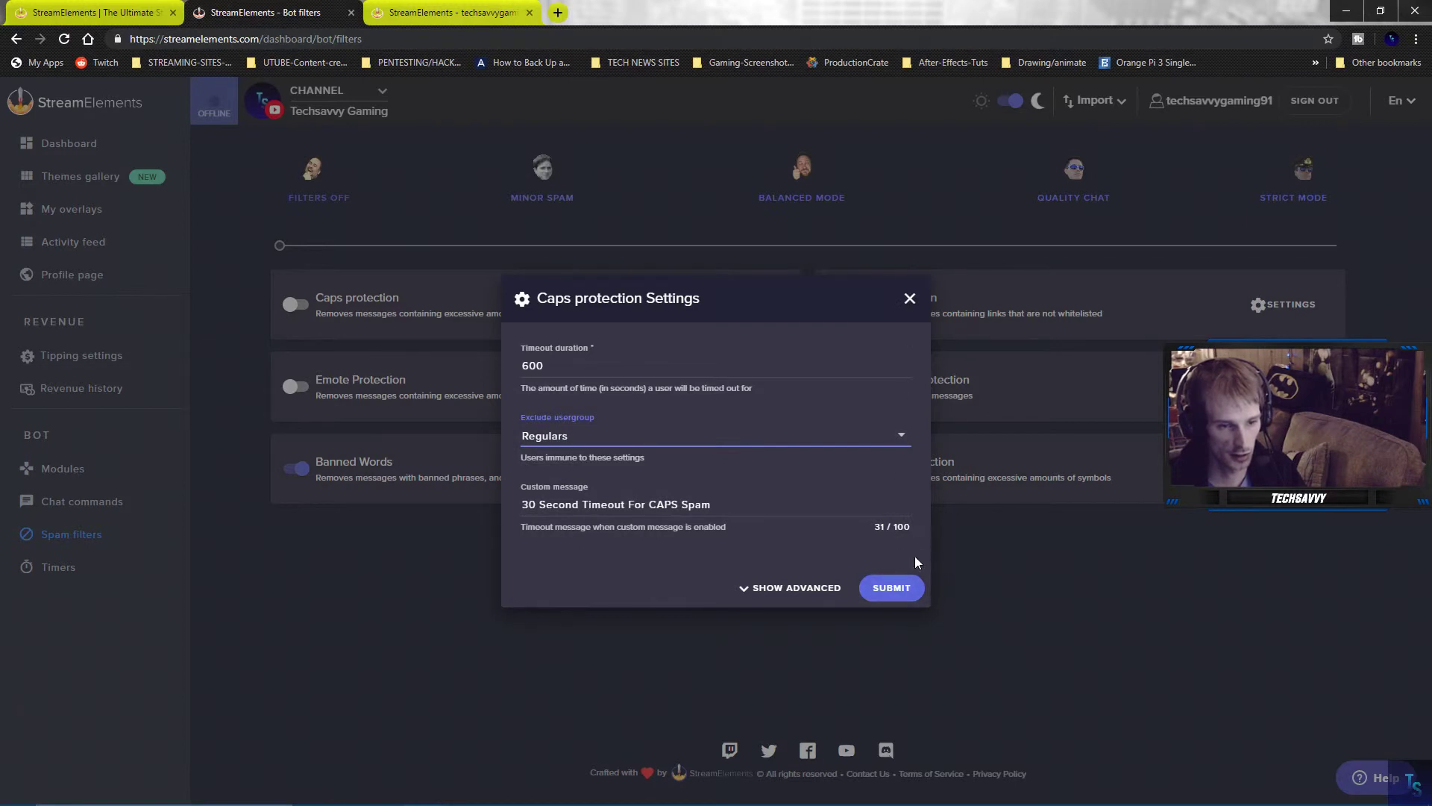
pyautogui.click(909, 299)
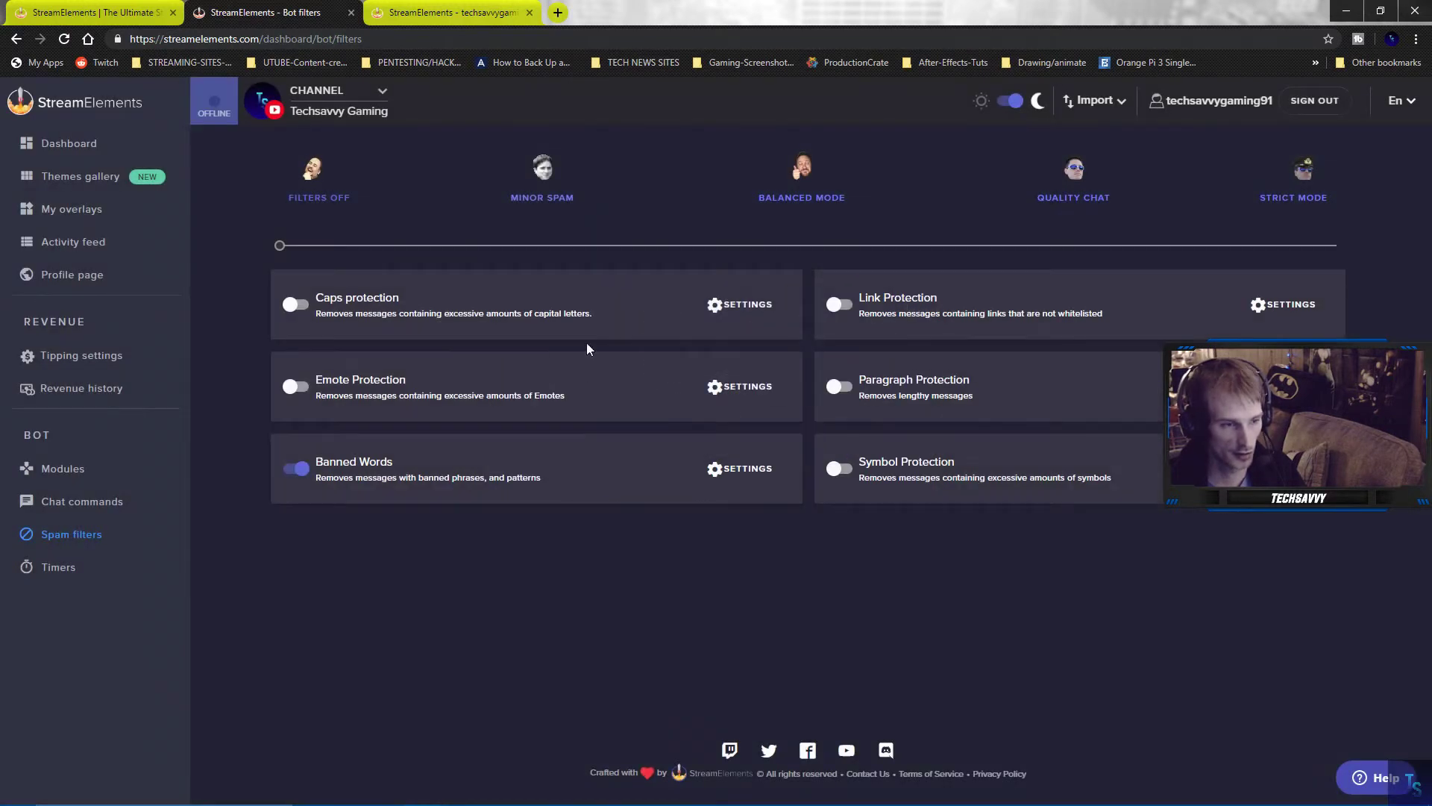
# Open the bot timers, view the form for a new timer and close it without creating one.
pyautogui.click(111, 571)
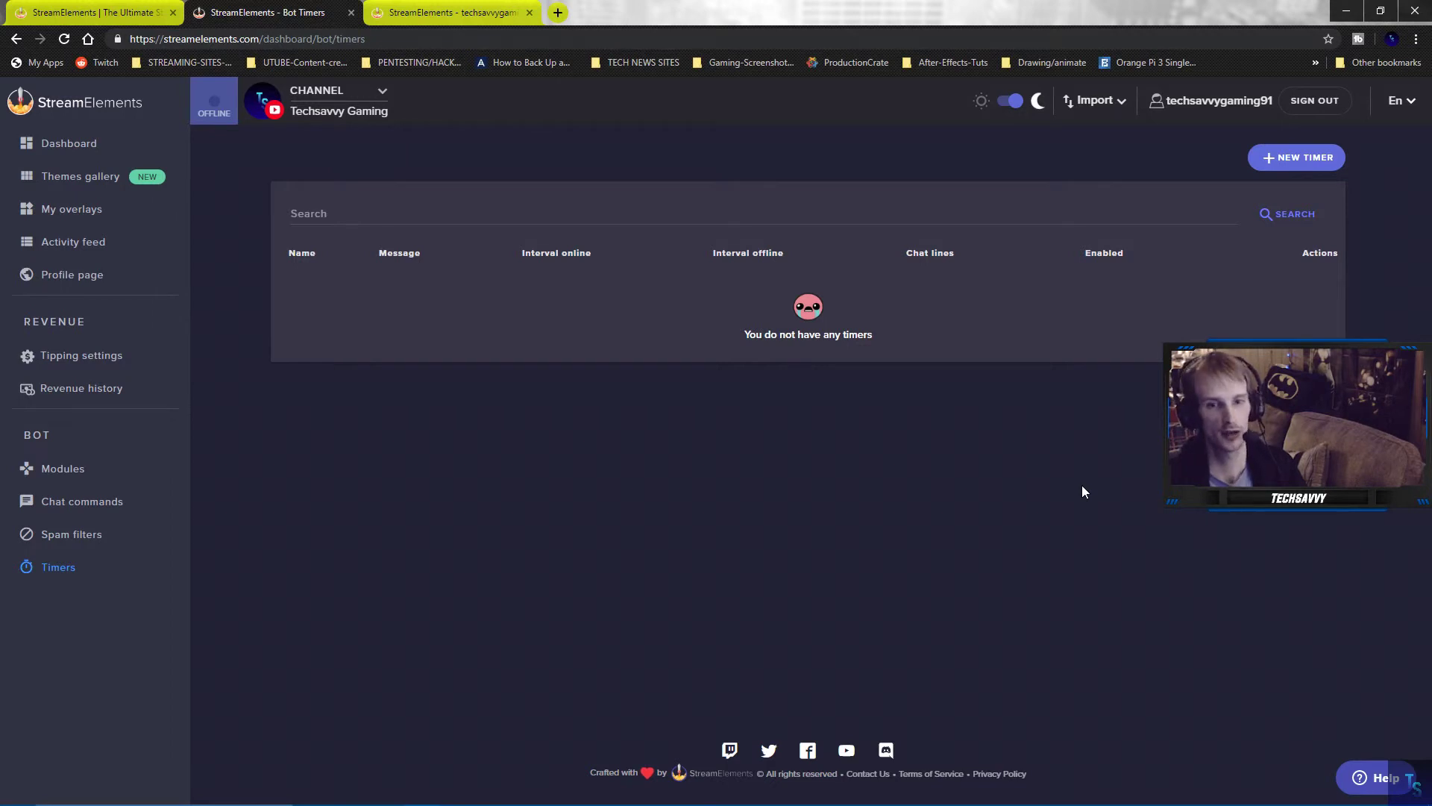
pyautogui.click(1303, 159)
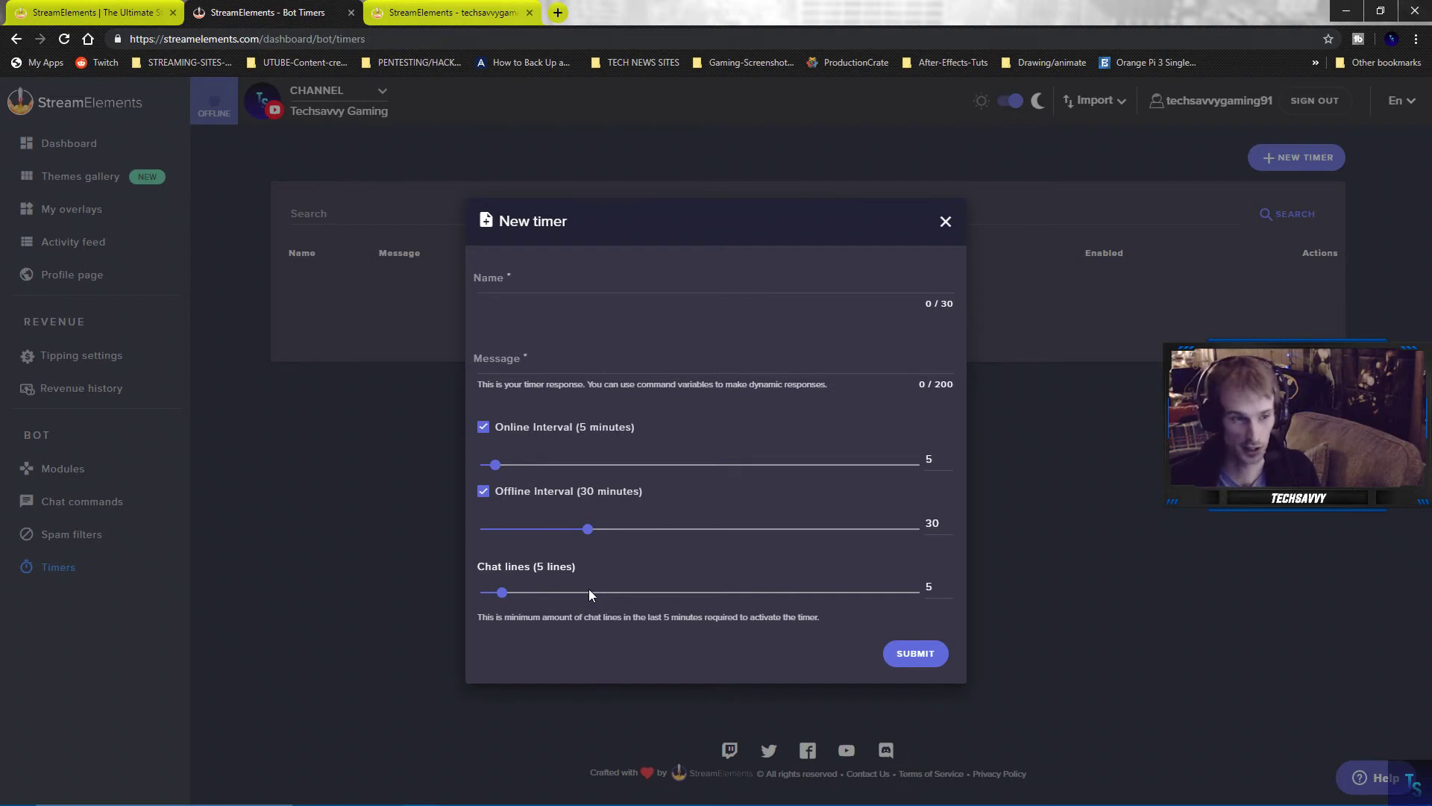
pyautogui.click(945, 221)
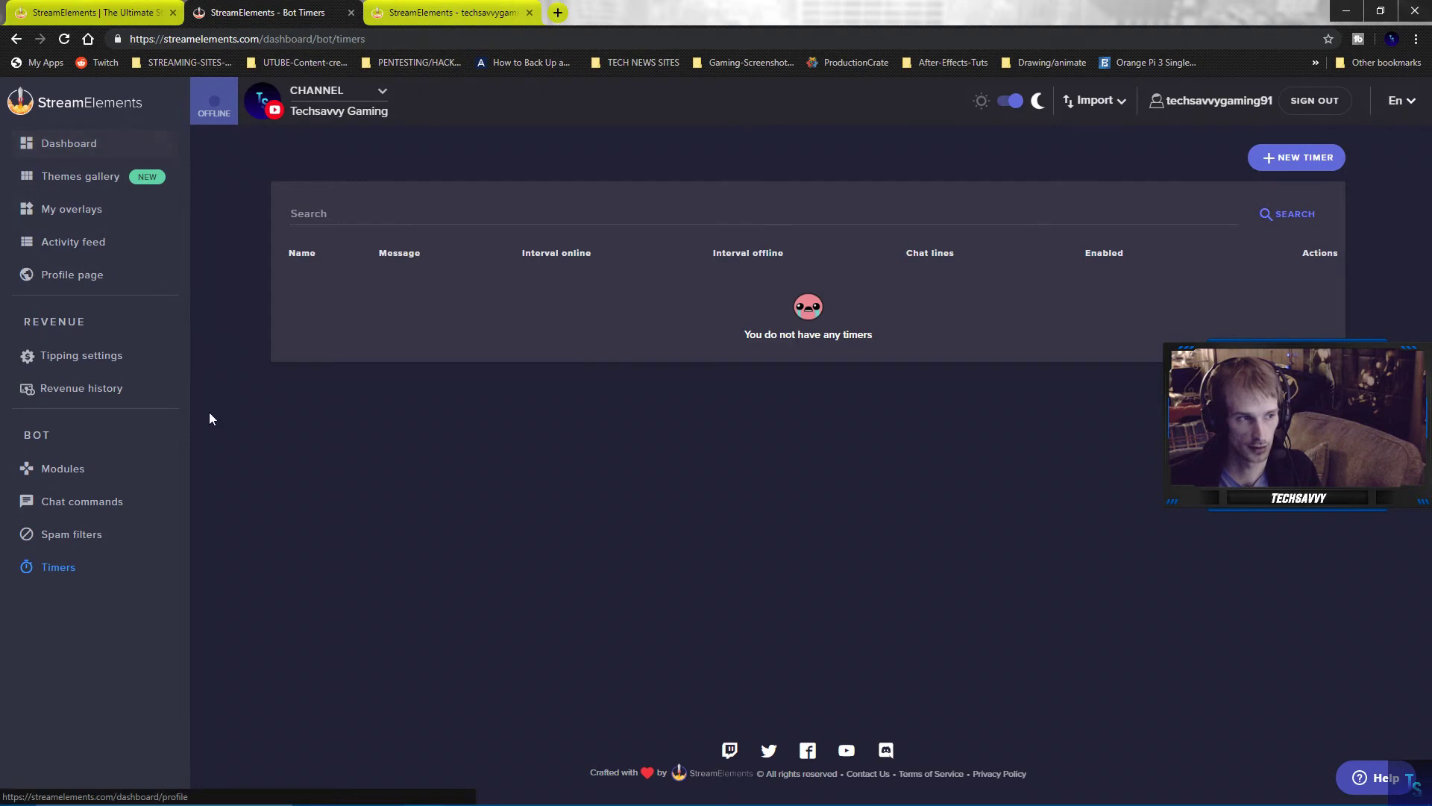